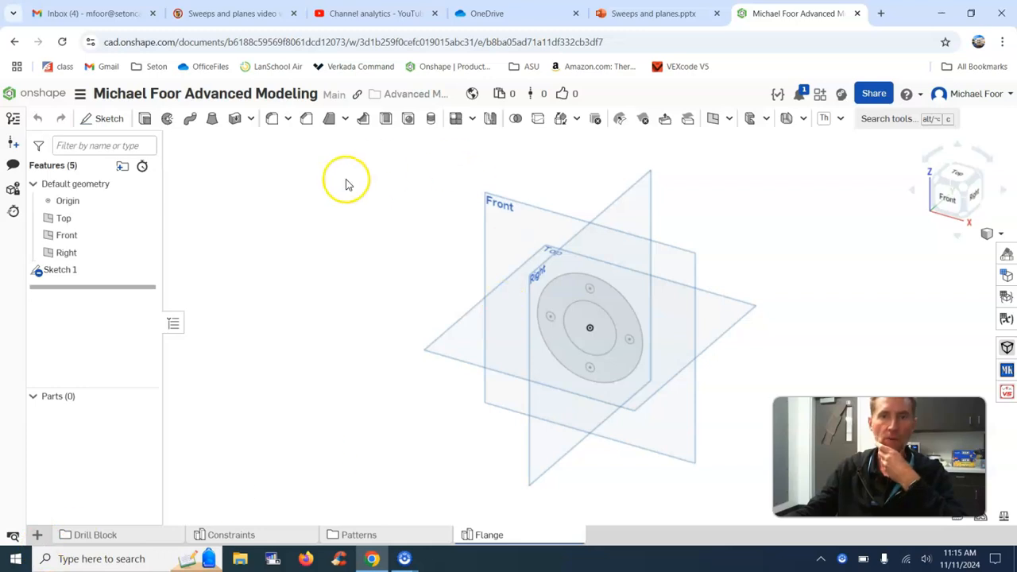
- Create a folder named Sweeps in the document and open it
{"action": "left_click", "coordinate": [38, 534]}
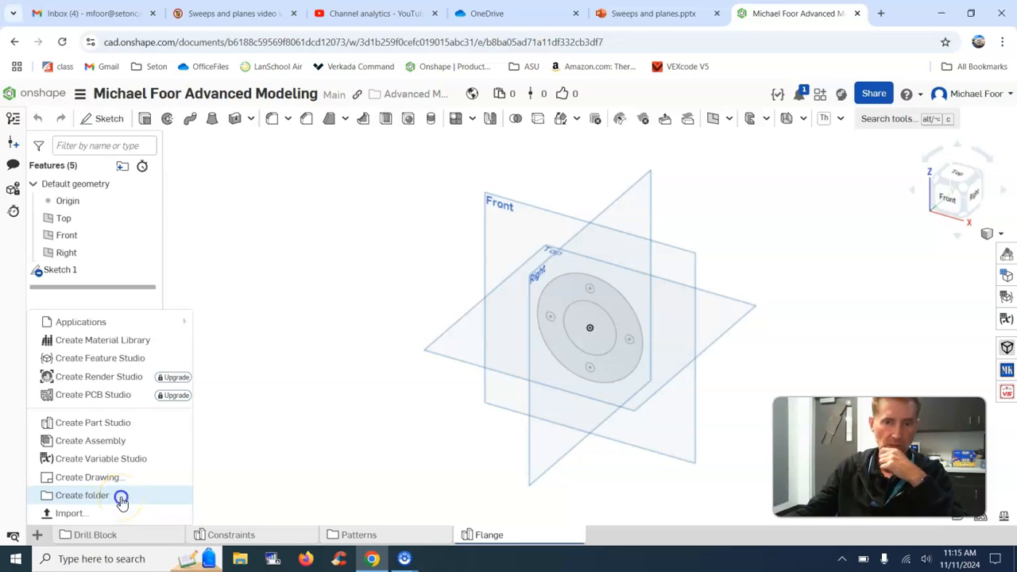
{"action": "left_click", "coordinate": [120, 496]}
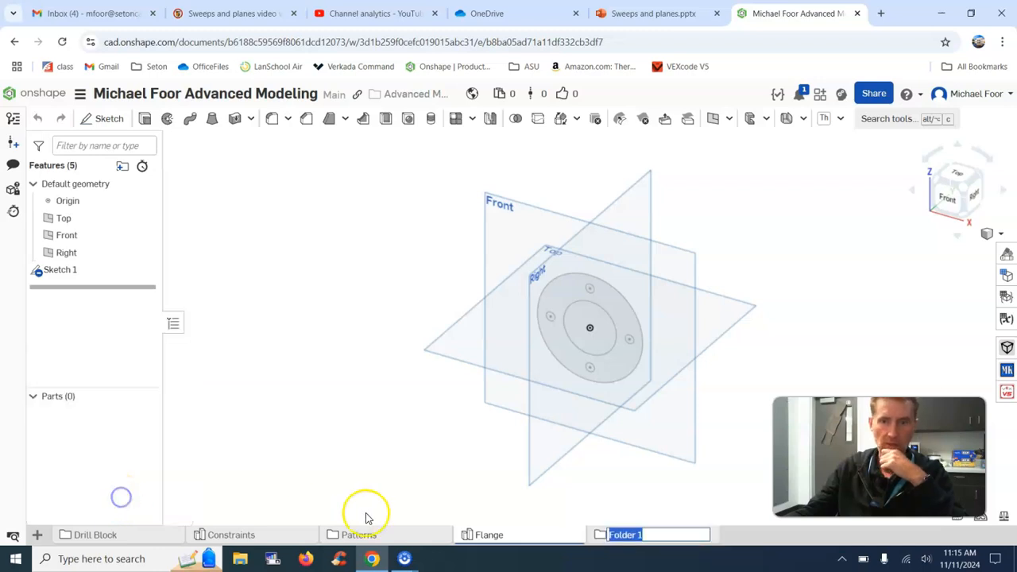
{"action": "key", "text": "Return"}
{"action": "double_click", "coordinate": [645, 539]}
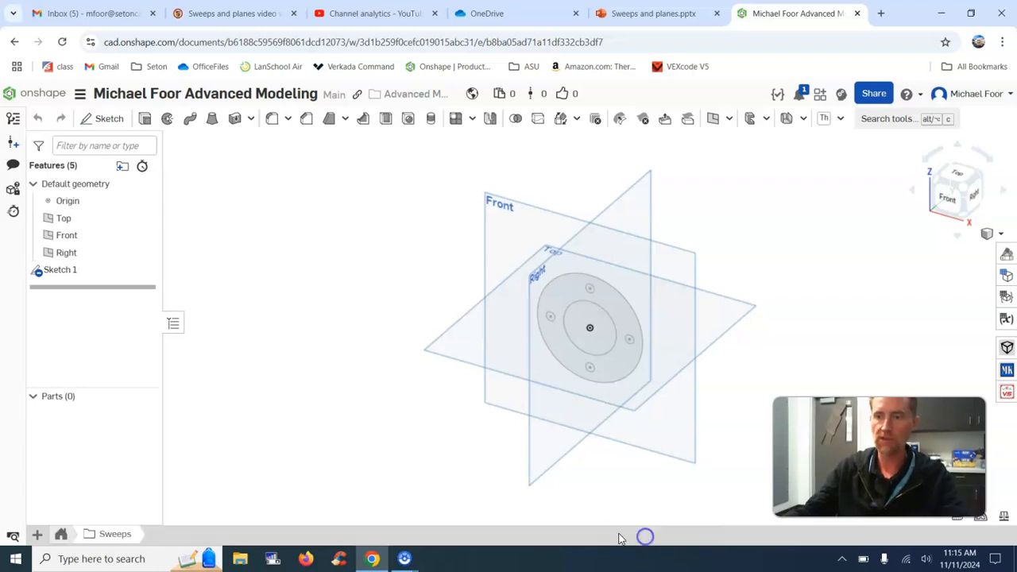
- Create three new Part Studios inside the Sweeps folder
{"action": "left_click", "coordinate": [36, 534]}
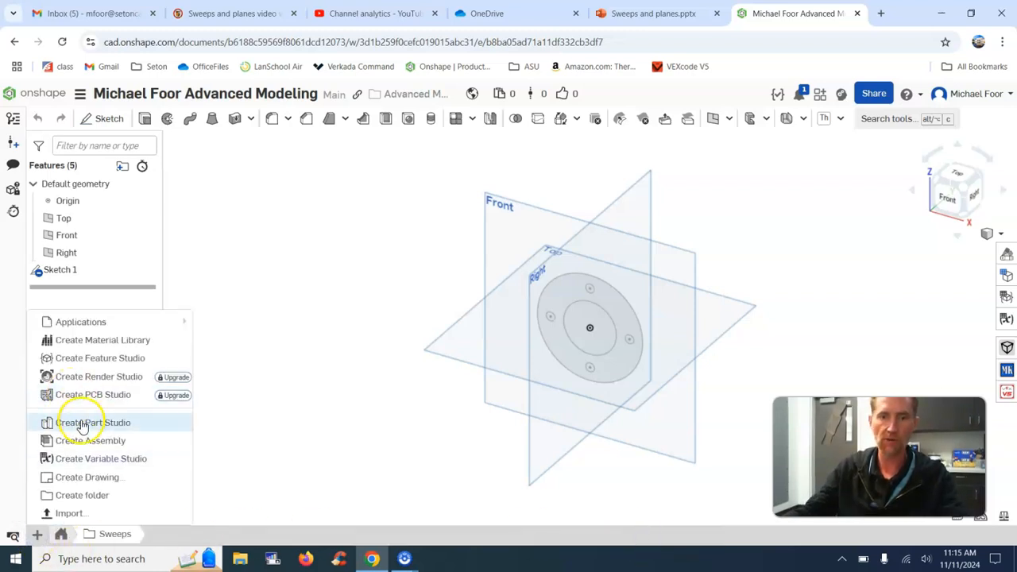
{"action": "left_click", "coordinate": [79, 422]}
{"action": "left_click", "coordinate": [36, 533]}
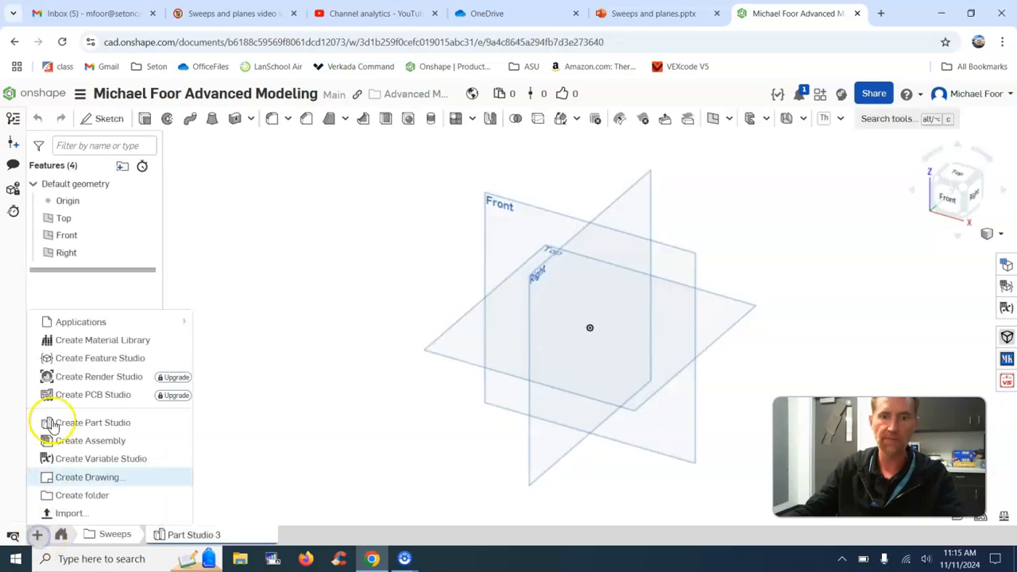
{"action": "left_click", "coordinate": [70, 422]}
{"action": "left_click", "coordinate": [36, 534]}
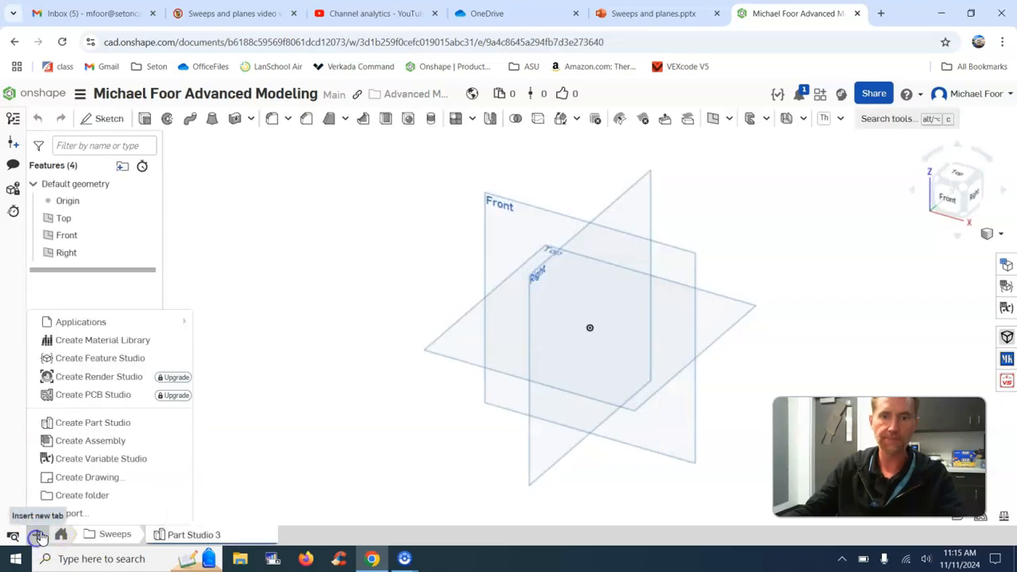
{"action": "left_click", "coordinate": [66, 428]}
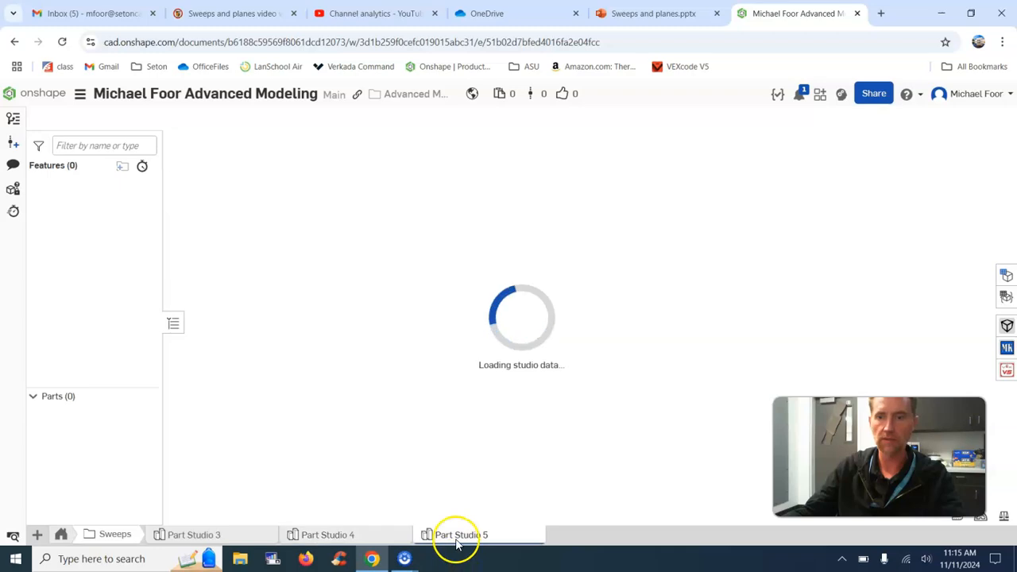
- Rename the first new Part Studio as Pipe and the second as Spring
{"action": "right_click", "coordinate": [210, 536]}
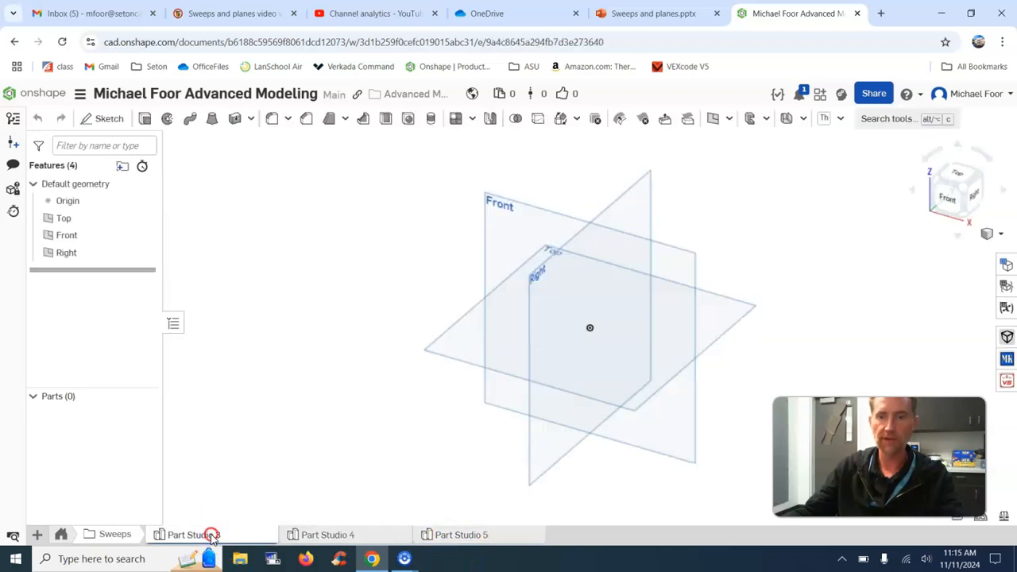
{"action": "left_click", "coordinate": [197, 419]}
{"action": "type", "text": "Pipe"}
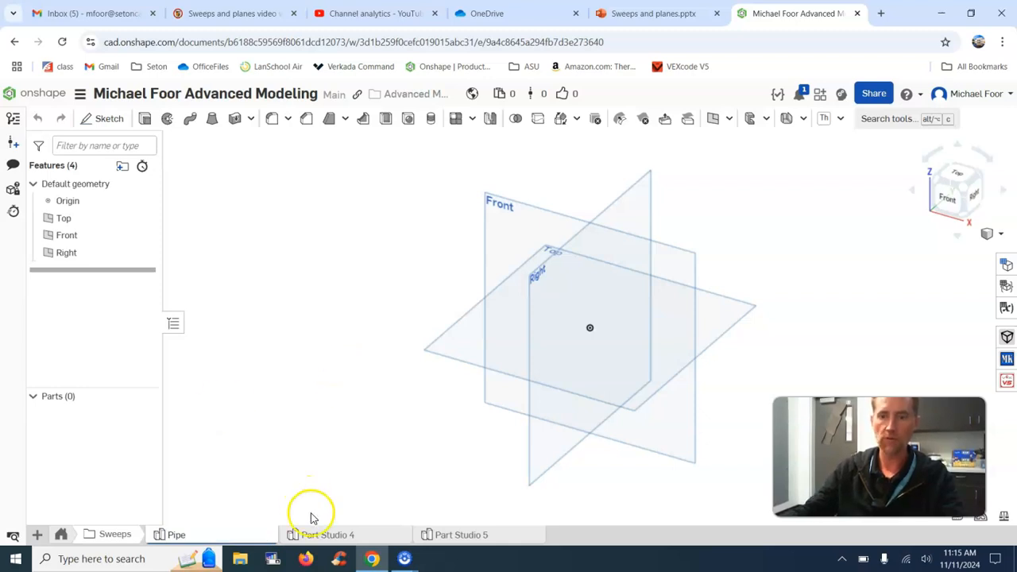
{"action": "left_click", "coordinate": [318, 534]}
{"action": "right_click", "coordinate": [323, 534]}
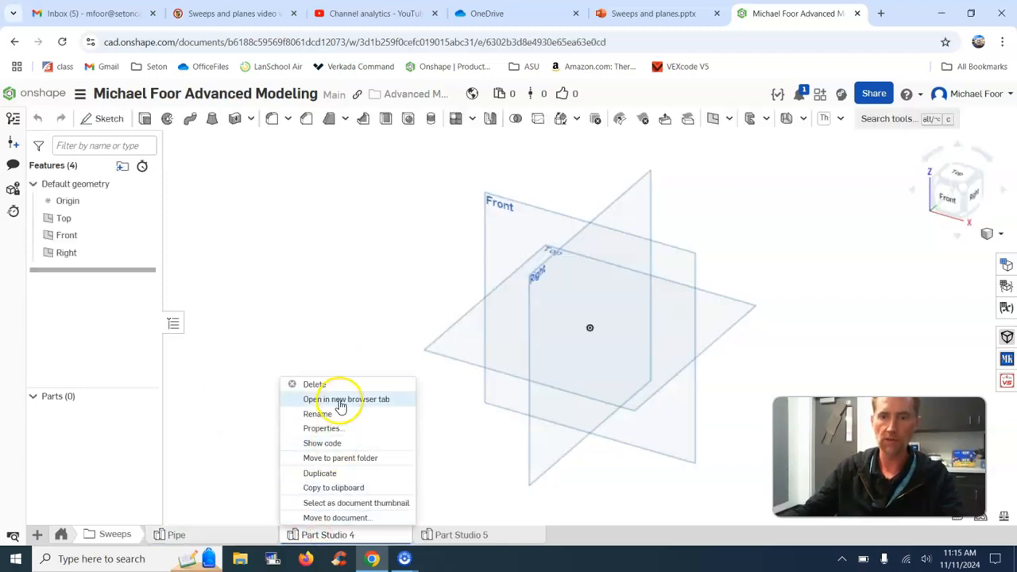
{"action": "left_click", "coordinate": [317, 413]}
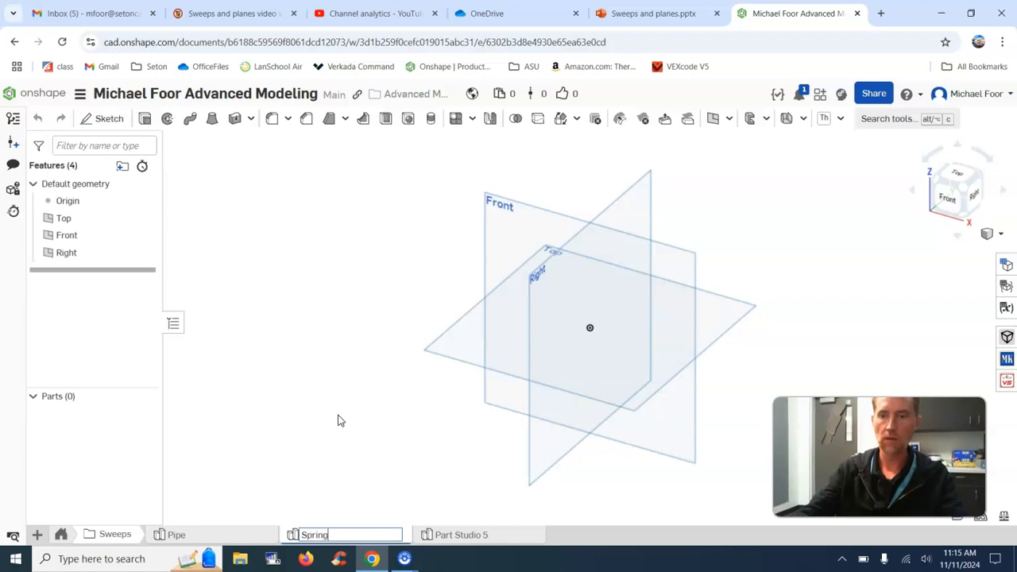
- Rename the third Part Studio as Paper Clip
{"action": "left_click", "coordinate": [475, 543]}
{"action": "right_click", "coordinate": [467, 537]}
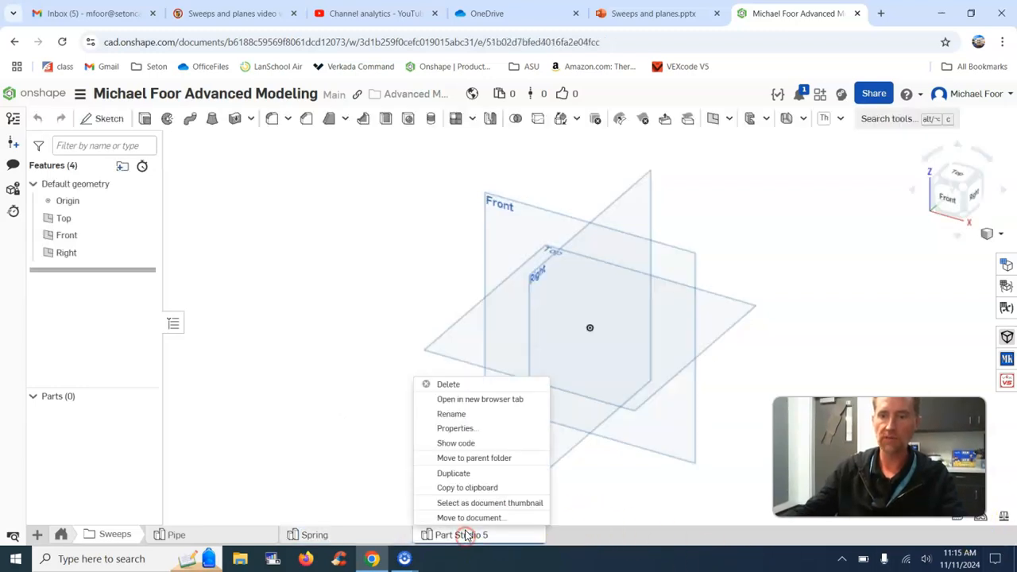
{"action": "left_click", "coordinate": [451, 415]}
{"action": "type", "text": "Paper Clip"}
{"action": "key", "text": "Return"}
- In the Pipe studio, sketch two concentric circles at the origin on the Front plane, the outer one about 1.19 in diameter
{"action": "left_click", "coordinate": [172, 536]}
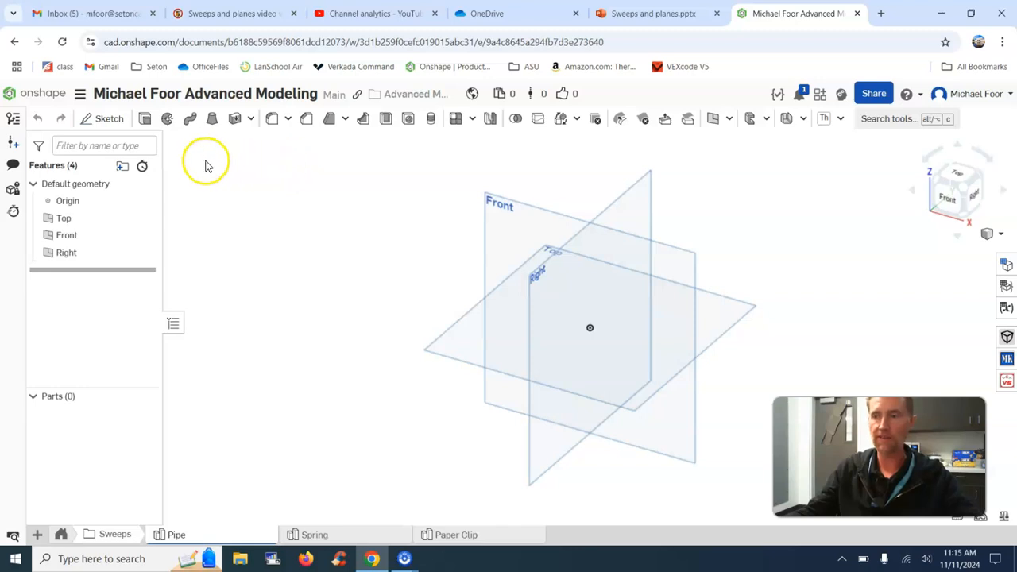
{"action": "left_click", "coordinate": [95, 120]}
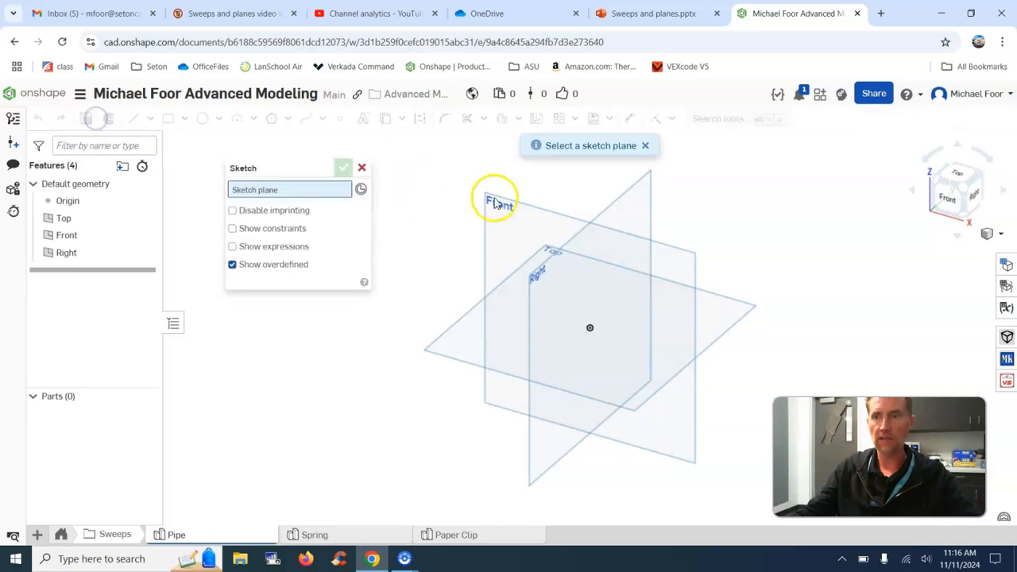
{"action": "left_click", "coordinate": [520, 202]}
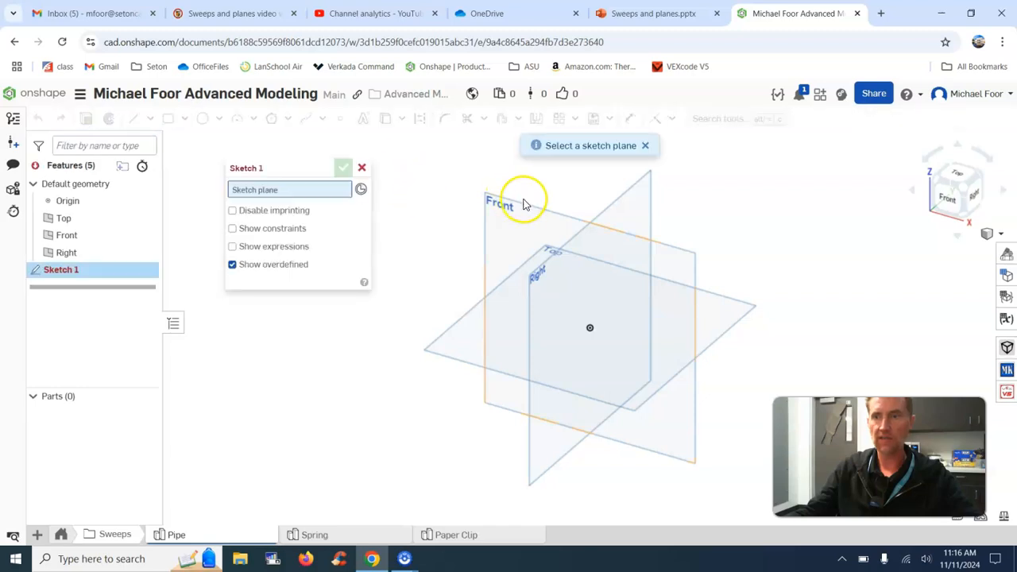
{"action": "left_click", "coordinate": [950, 200]}
{"action": "left_click", "coordinate": [201, 120]}
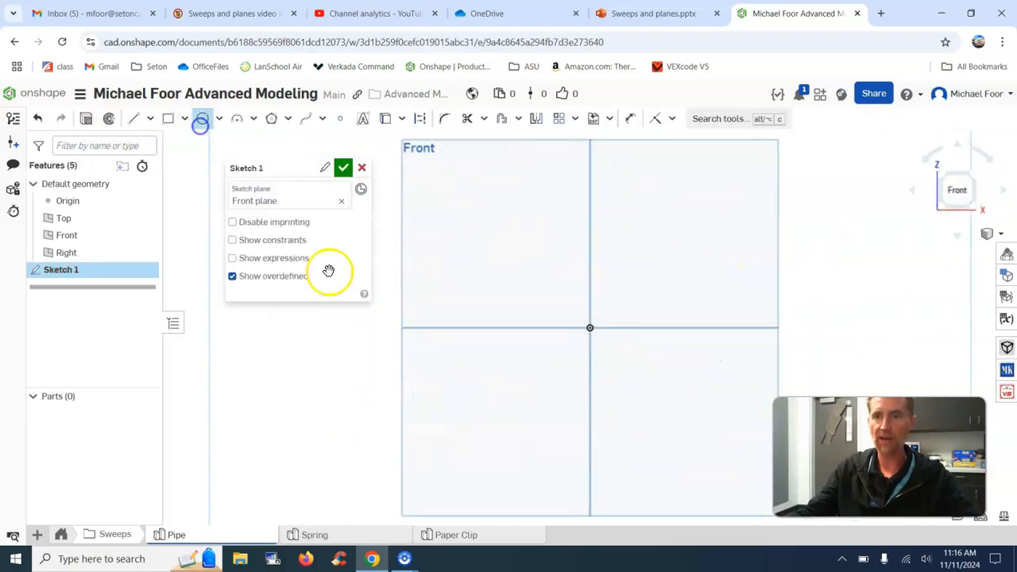
{"action": "left_click", "coordinate": [608, 312]}
{"action": "left_click", "coordinate": [591, 328]}
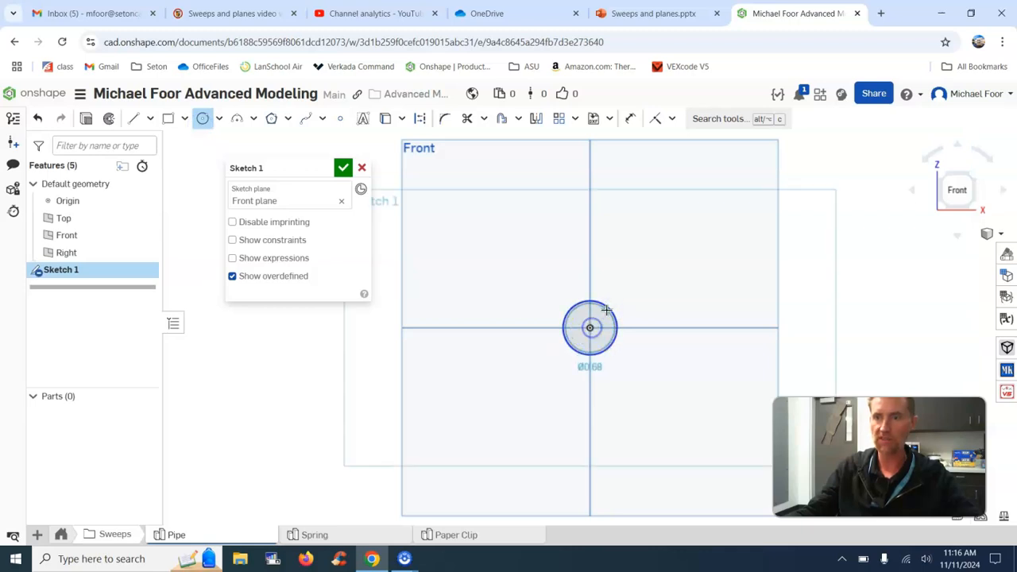
{"action": "left_click", "coordinate": [614, 300]}
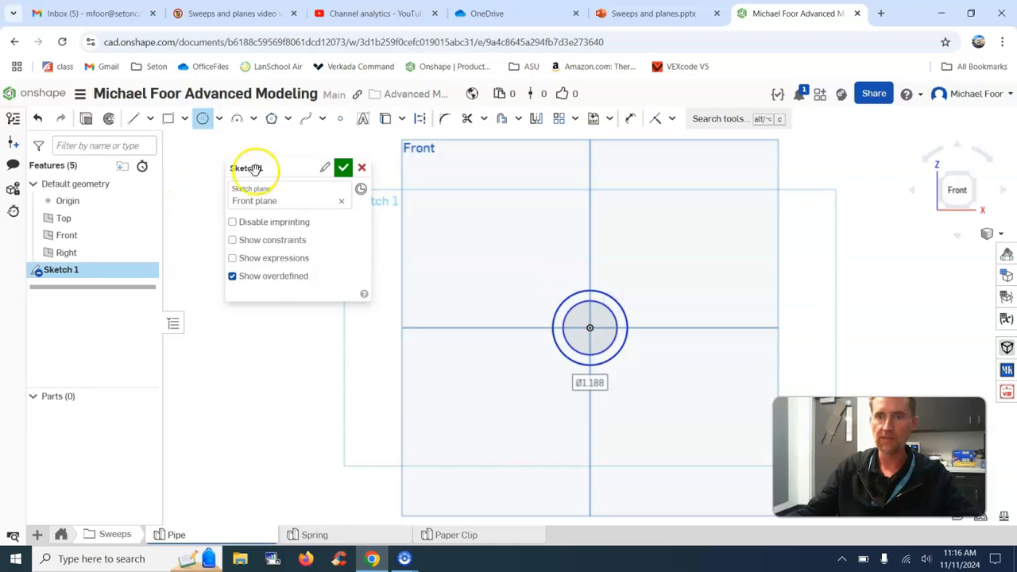
{"action": "left_click", "coordinate": [343, 167]}
- Start a new sketch on the Right plane, viewed straight on
{"action": "mouse_move", "coordinate": [410, 287]}
{"action": "right_mouse_down"}
{"action": "mouse_move", "coordinate": [406, 277]}
{"action": "mouse_move", "coordinate": [383, 286]}
{"action": "right_mouse_up"}
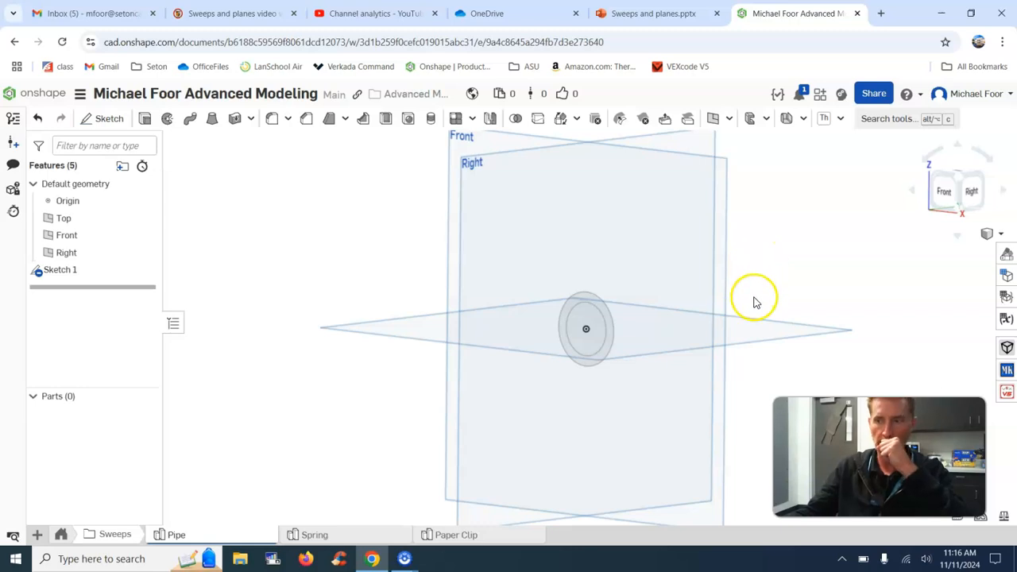
{"action": "mouse_move", "coordinate": [771, 310]}
{"action": "right_mouse_down"}
{"action": "mouse_move", "coordinate": [810, 308]}
{"action": "mouse_move", "coordinate": [778, 297]}
{"action": "mouse_move", "coordinate": [803, 297]}
{"action": "mouse_move", "coordinate": [817, 309]}
{"action": "mouse_move", "coordinate": [815, 333]}
{"action": "mouse_move", "coordinate": [754, 302]}
{"action": "mouse_move", "coordinate": [751, 316]}
{"action": "right_mouse_up"}
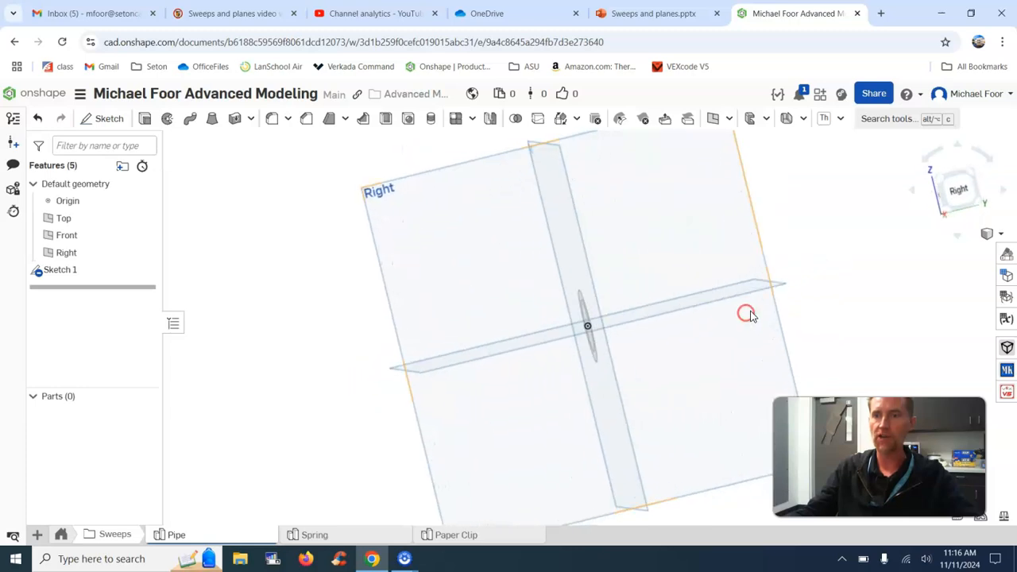
{"action": "left_click", "coordinate": [956, 190]}
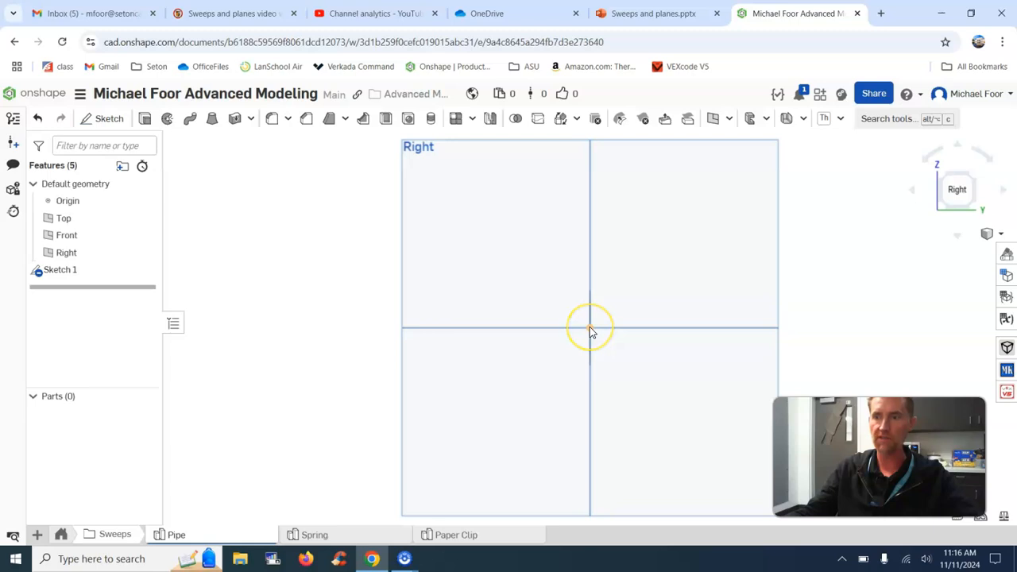
{"action": "left_click", "coordinate": [84, 118]}
{"action": "left_click", "coordinate": [419, 147]}
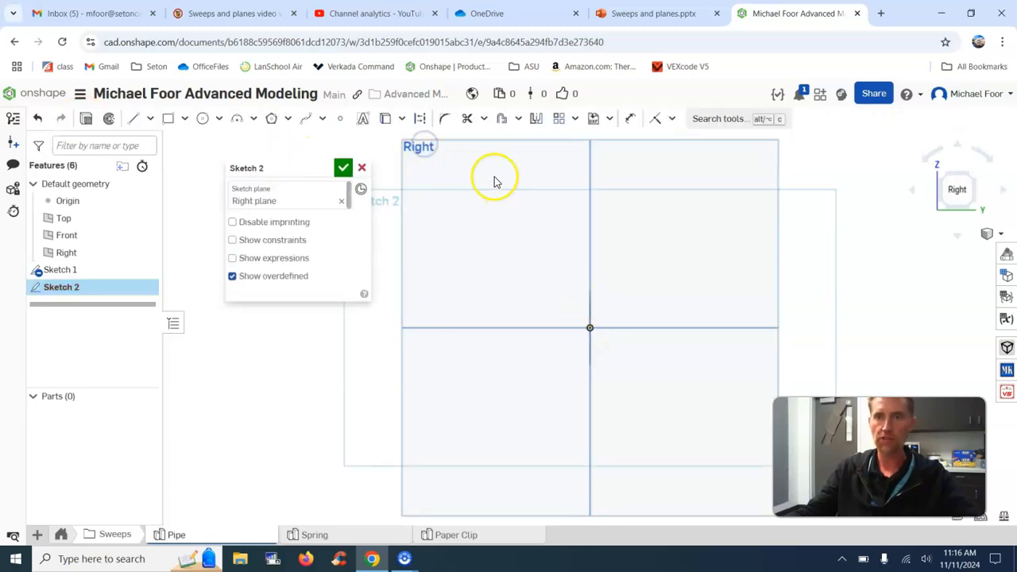
- Draw a wavy five-point spline extending from the origin beyond the plane, lower its middle point slightly, and finish the sketch
{"action": "left_click", "coordinate": [307, 118]}
{"action": "mouse_move", "coordinate": [757, 266]}
{"action": "right_mouse_down"}
{"action": "mouse_move", "coordinate": [697, 270]}
{"action": "mouse_move", "coordinate": [617, 300]}
{"action": "right_mouse_up"}
{"action": "scroll", "coordinate": [640, 294], "scroll_direction": "down", "scroll_amount": 2}
{"action": "middle_click_drag", "start_coordinate": [729, 283], "coordinate": [692, 281]}
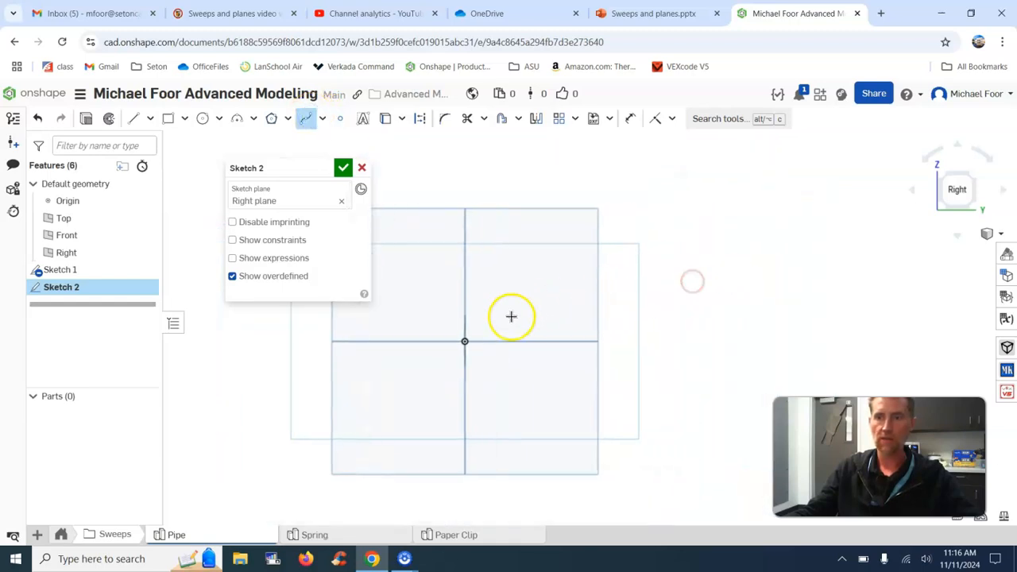
{"action": "left_click", "coordinate": [538, 323]}
{"action": "left_click", "coordinate": [639, 364]}
{"action": "left_click", "coordinate": [732, 334]}
{"action": "double_click", "coordinate": [854, 359]}
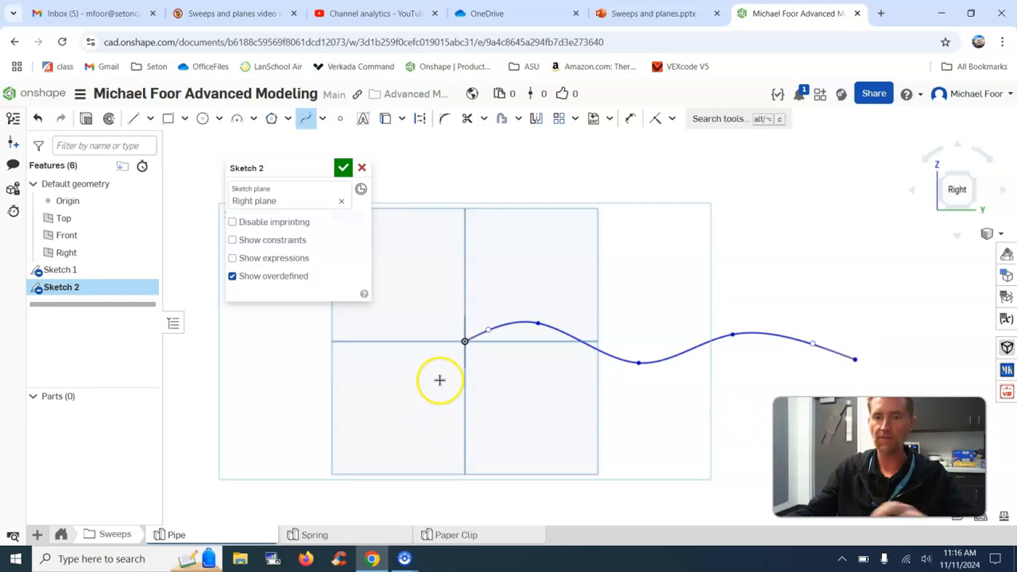
{"action": "left_click_drag", "start_coordinate": [639, 364], "coordinate": [655, 385]}
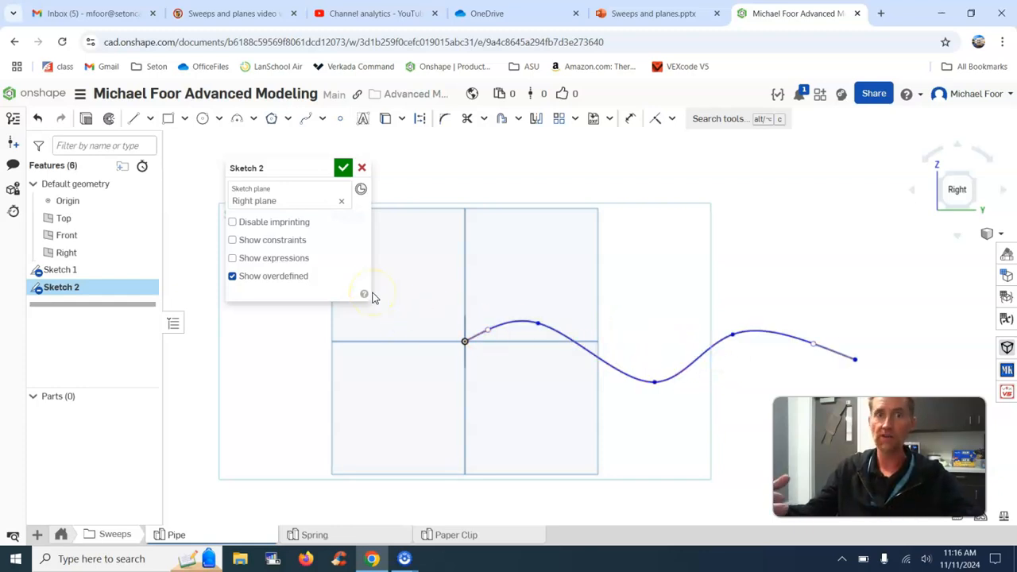
{"action": "left_click", "coordinate": [343, 166]}
- Sweep the ring between the two circles along the spline as a new solid to form a hollow pipe
{"action": "right_click_drag", "start_coordinate": [364, 254], "coordinate": [496, 372]}
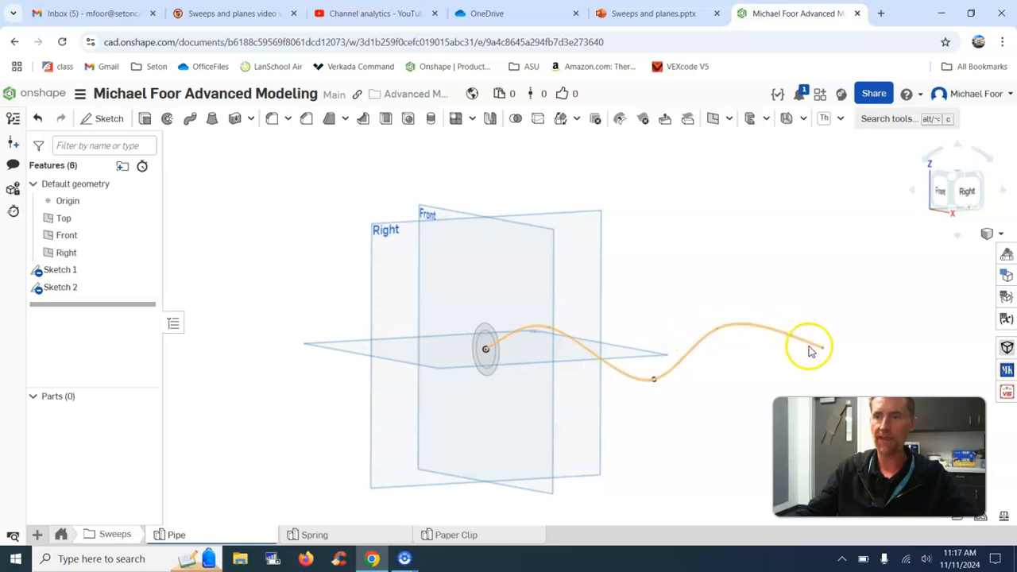
{"action": "left_click", "coordinate": [188, 120]}
{"action": "scroll", "coordinate": [447, 456], "scroll_direction": "up", "scroll_amount": 3}
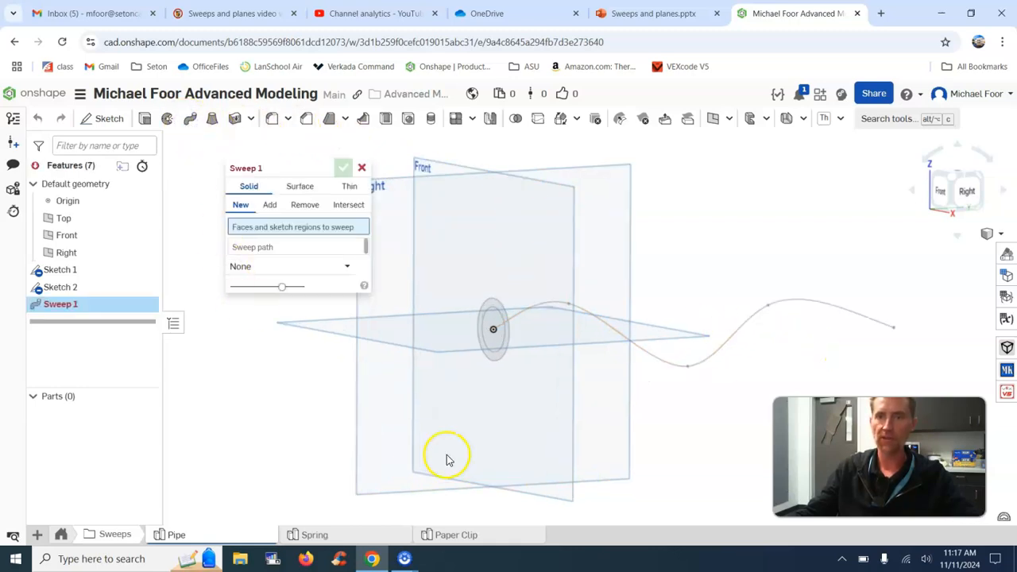
{"action": "left_click", "coordinate": [506, 341]}
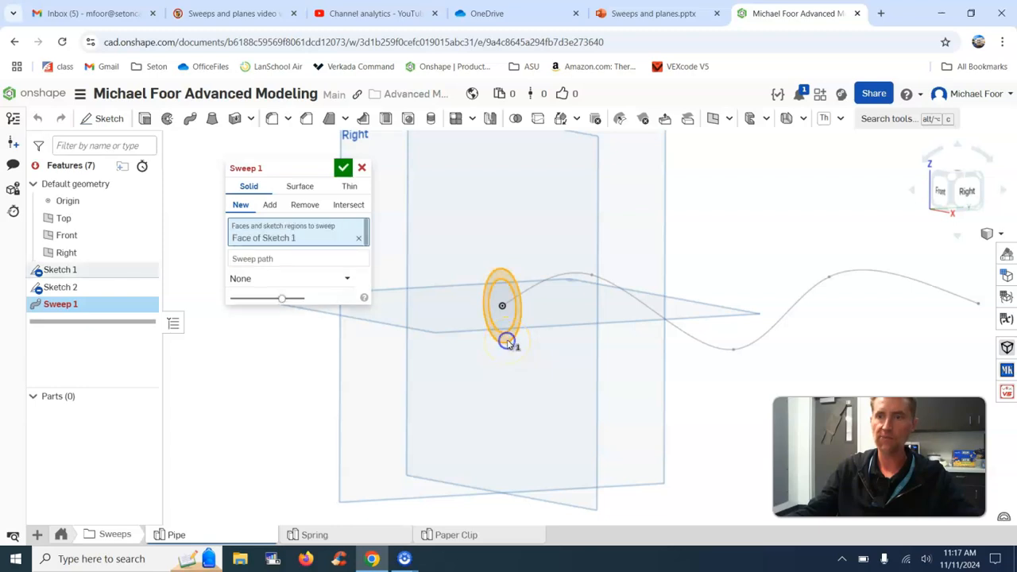
{"action": "left_click", "coordinate": [263, 260]}
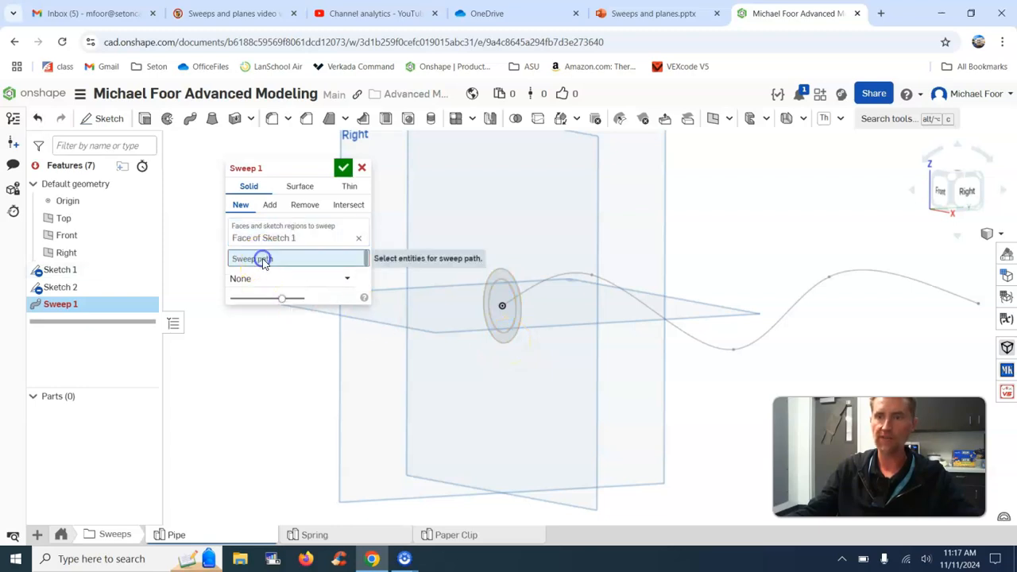
{"action": "left_click", "coordinate": [556, 275]}
{"action": "right_click_drag", "start_coordinate": [699, 240], "coordinate": [567, 255]}
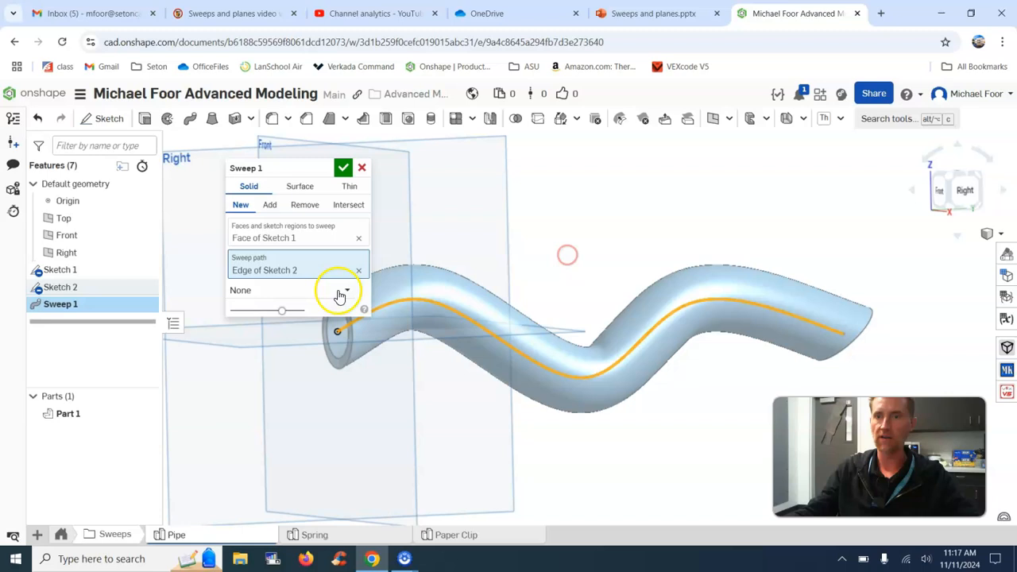
{"action": "left_click", "coordinate": [343, 168]}
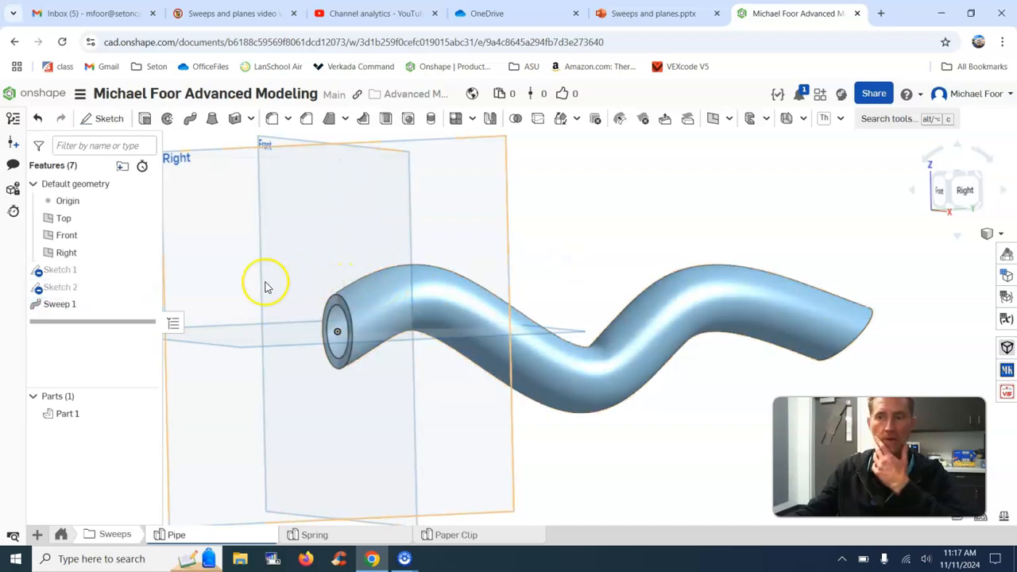
- Edit the path sketch, moving the spline's lowest point past its neighbouring crest to make a tight S-shaped bend
{"action": "double_click", "coordinate": [59, 287]}
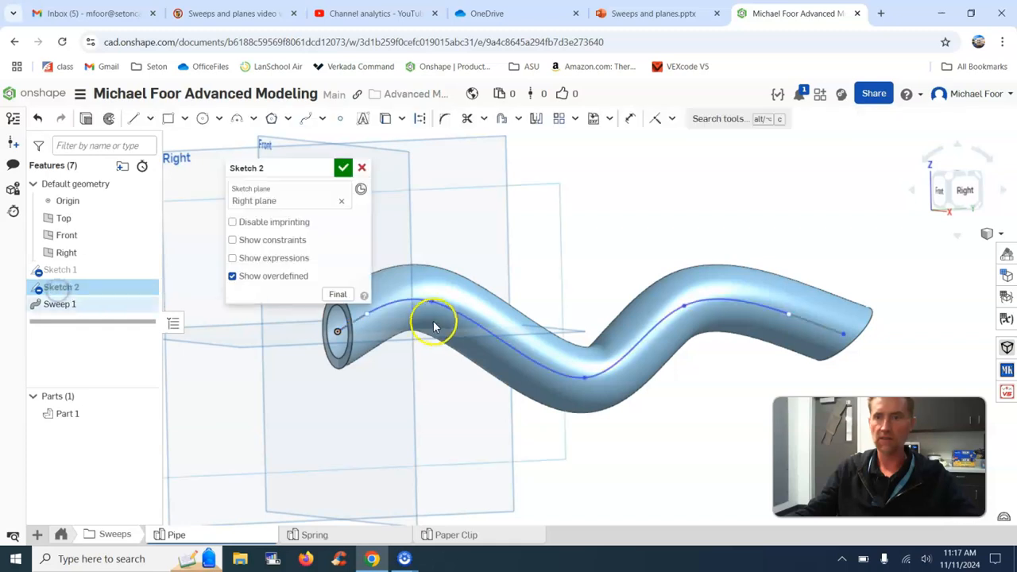
{"action": "left_click_drag", "start_coordinate": [574, 386], "coordinate": [718, 343]}
{"action": "left_click", "coordinate": [347, 178]}
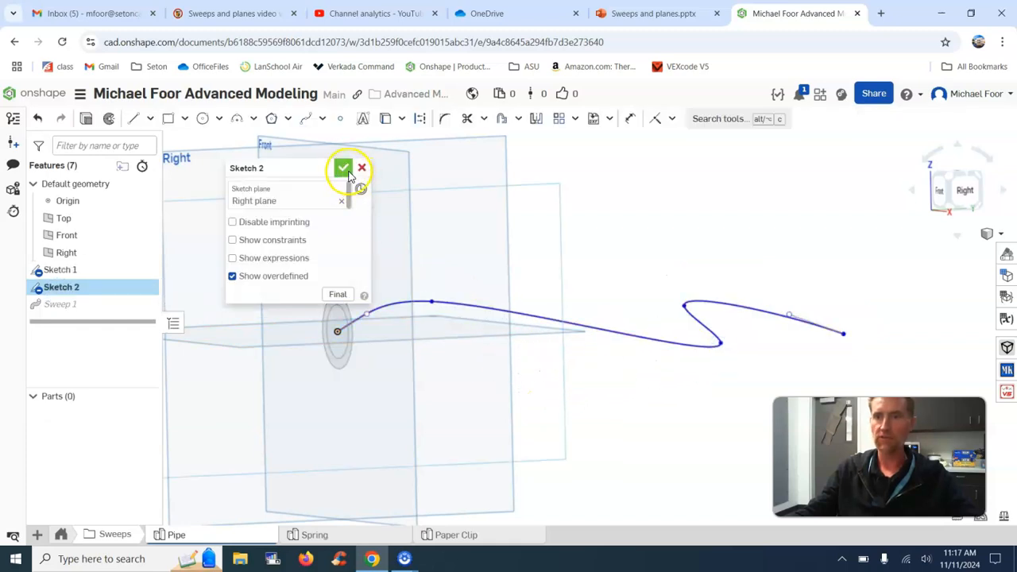
- Open the pipe's sweep feature, examine its geometry at the tight S-shaped bend, and close it without changes
{"action": "left_click", "coordinate": [77, 304]}
{"action": "double_click", "coordinate": [77, 304]}
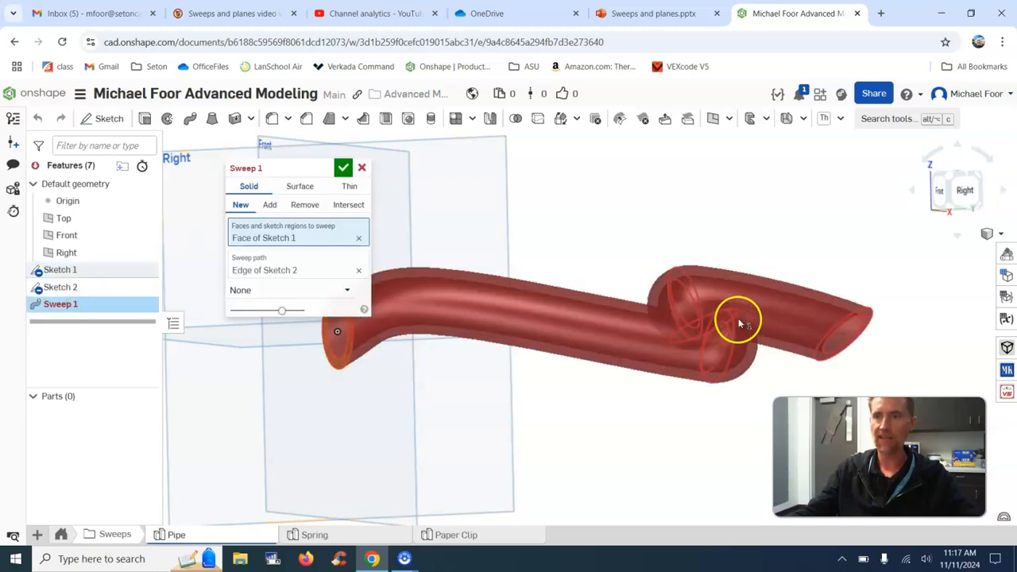
{"action": "scroll", "coordinate": [702, 337], "scroll_direction": "up", "scroll_amount": 5}
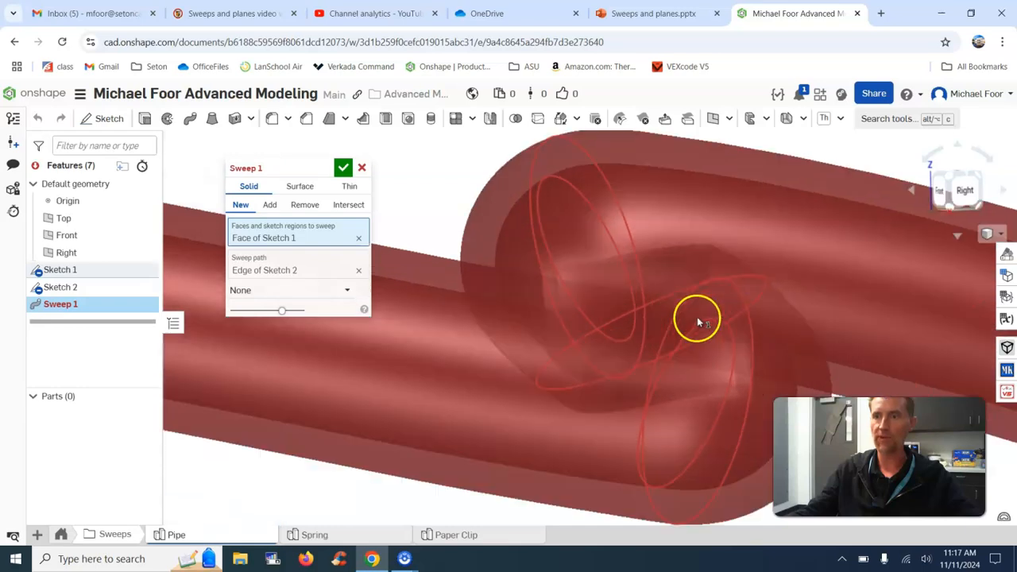
{"action": "scroll", "coordinate": [667, 326], "scroll_direction": "down", "scroll_amount": 5}
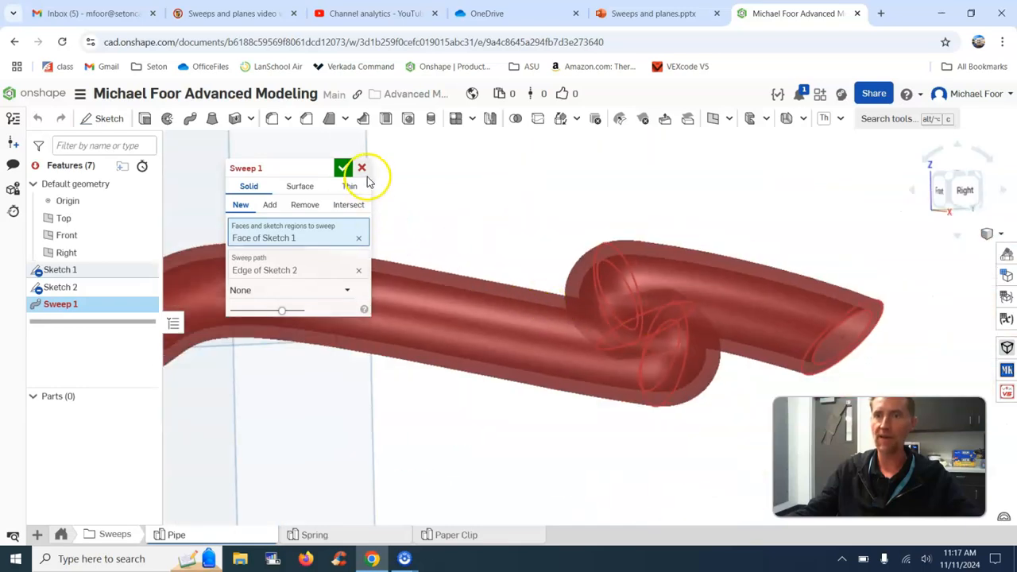
{"action": "left_click", "coordinate": [362, 168]}
- Edit the path sketch, moving the spline's lowest point back before the neighbouring crest for a gentler wave, and finish the sketch
{"action": "double_click", "coordinate": [77, 287]}
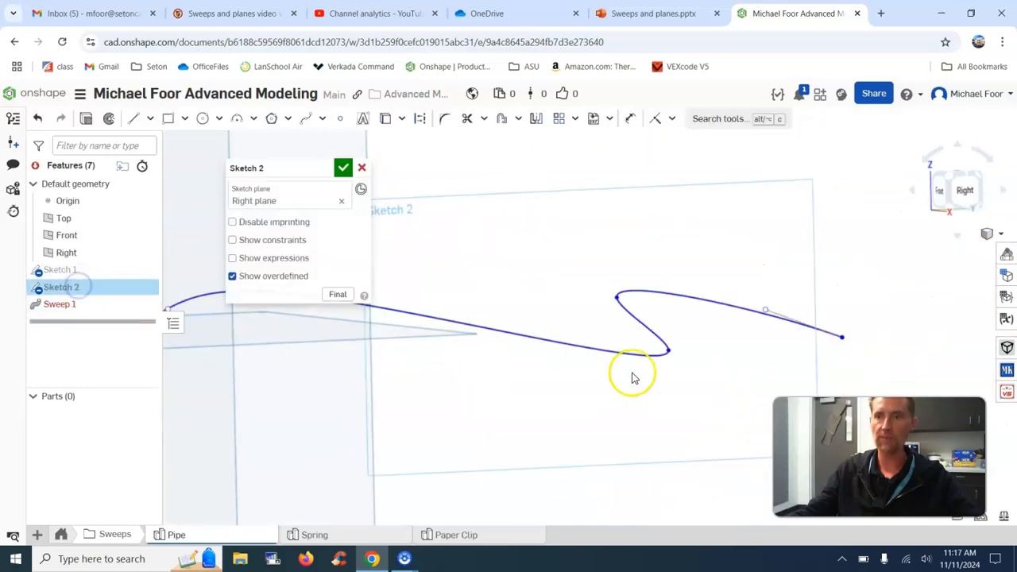
{"action": "left_click_drag", "start_coordinate": [671, 350], "coordinate": [526, 356]}
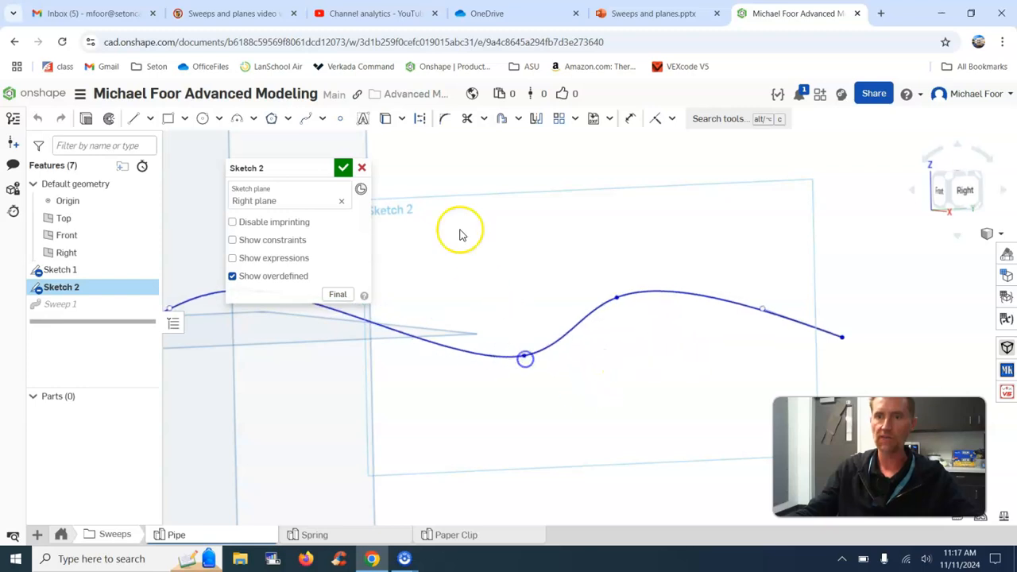
{"action": "left_click", "coordinate": [343, 168]}
{"action": "scroll", "coordinate": [457, 306], "scroll_direction": "down", "scroll_amount": 3}
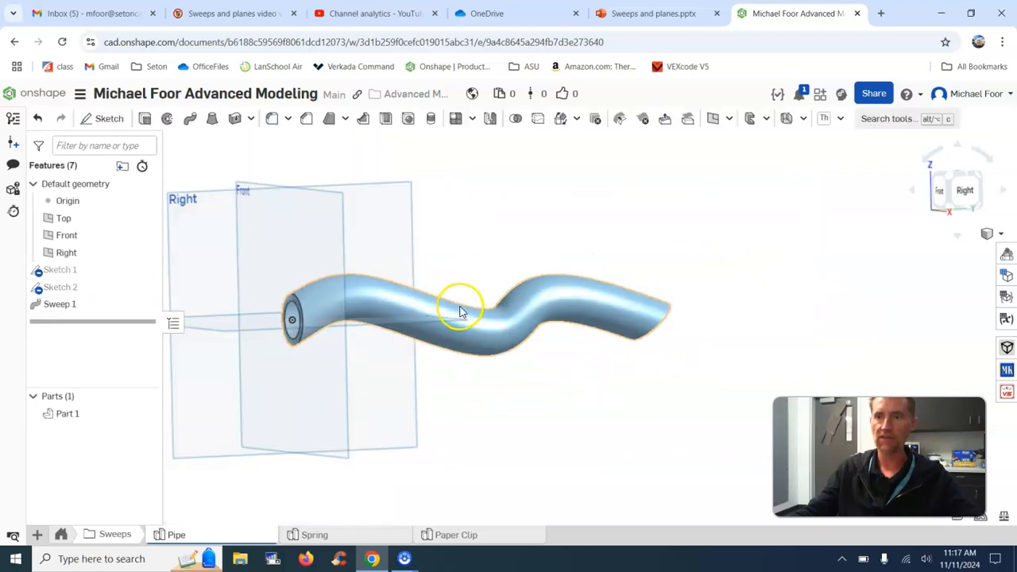
{"action": "right_click_drag", "start_coordinate": [459, 312], "coordinate": [484, 297]}
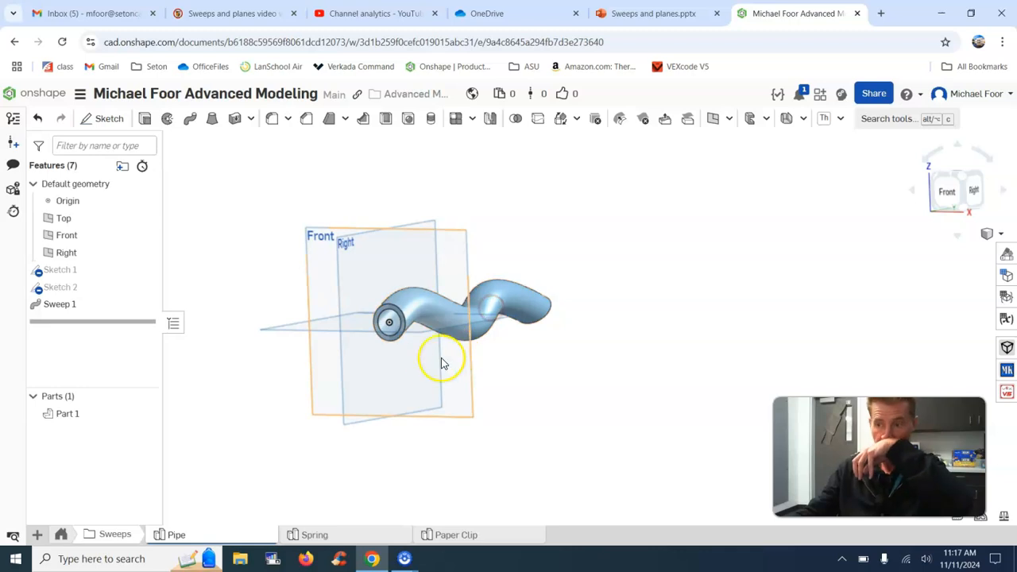
- Open the Spring studio, check slide 17 of the Sweeps and planes presentation for the spring sweep instructions, and return to Onshape
{"action": "left_click", "coordinate": [318, 535]}
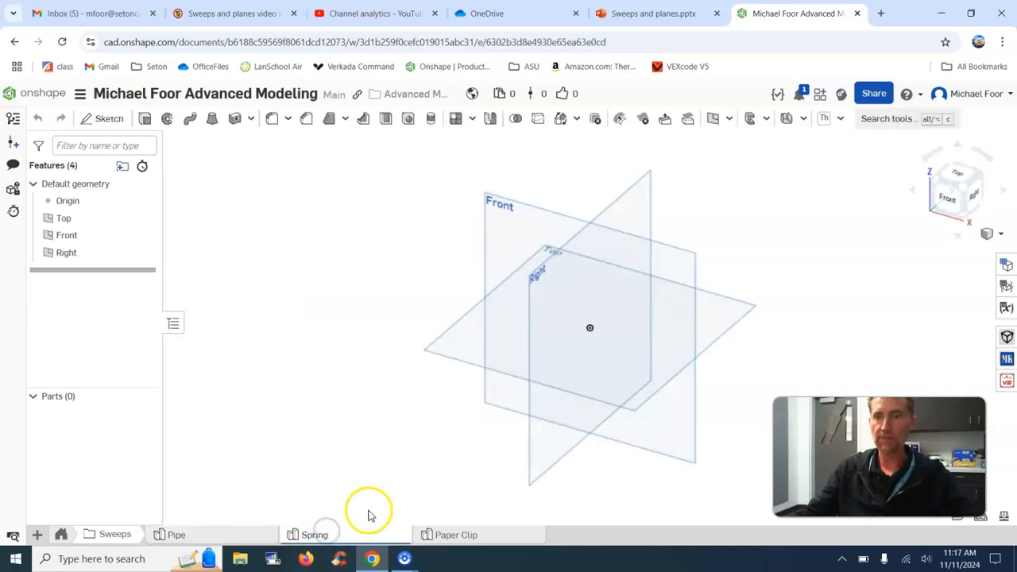
{"action": "left_click", "coordinate": [628, 13]}
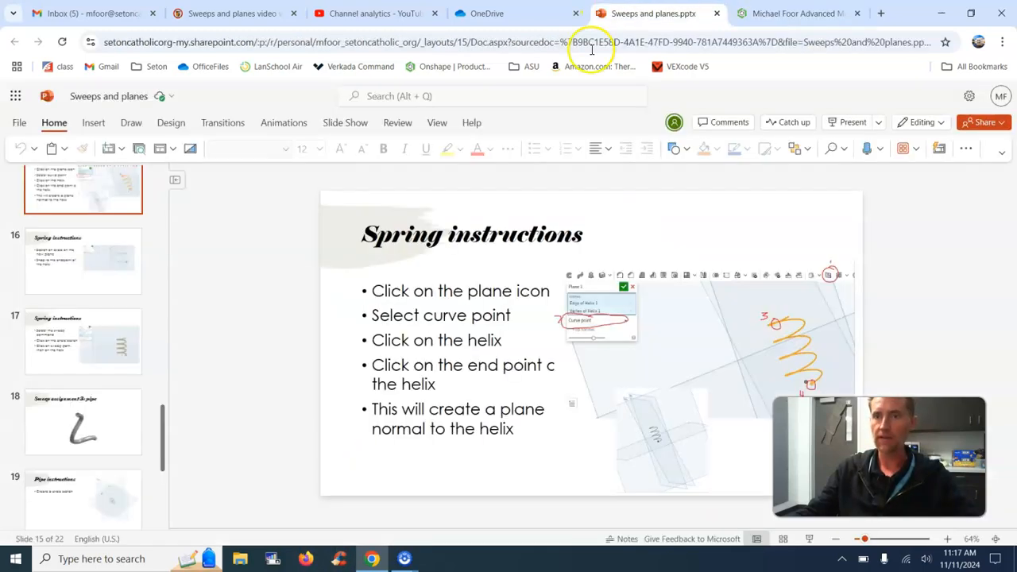
{"action": "left_click", "coordinate": [105, 352]}
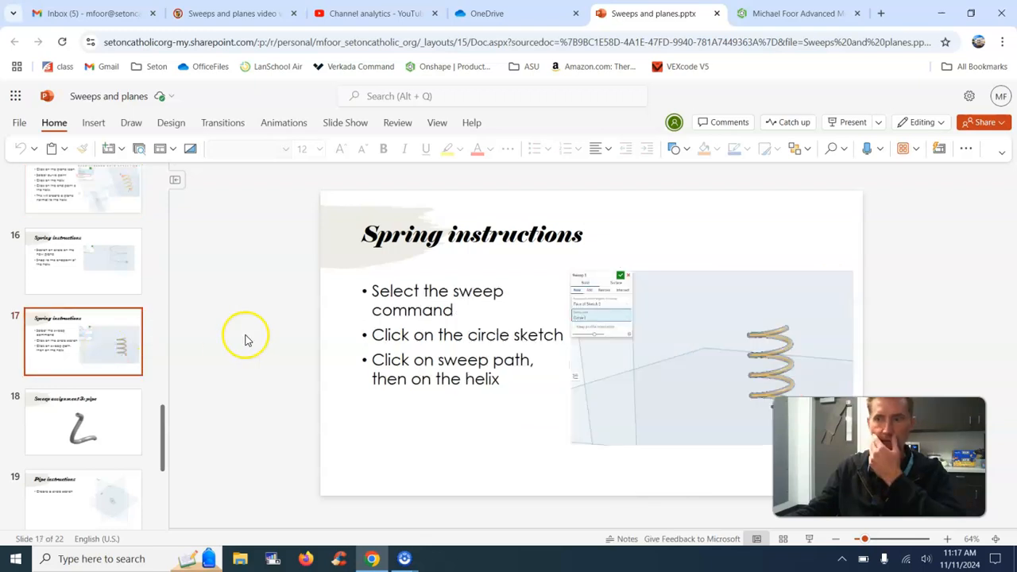
{"action": "left_click", "coordinate": [761, 13]}
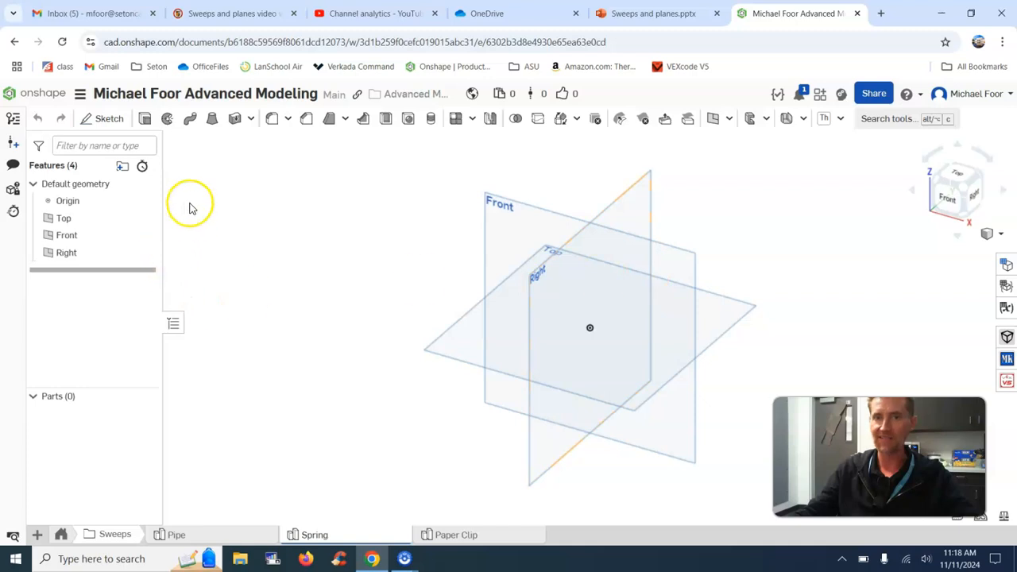
- Sketch a circle about 1.3 in in diameter centred on the origin on the Top plane, and finish the sketch
{"action": "left_click", "coordinate": [107, 118]}
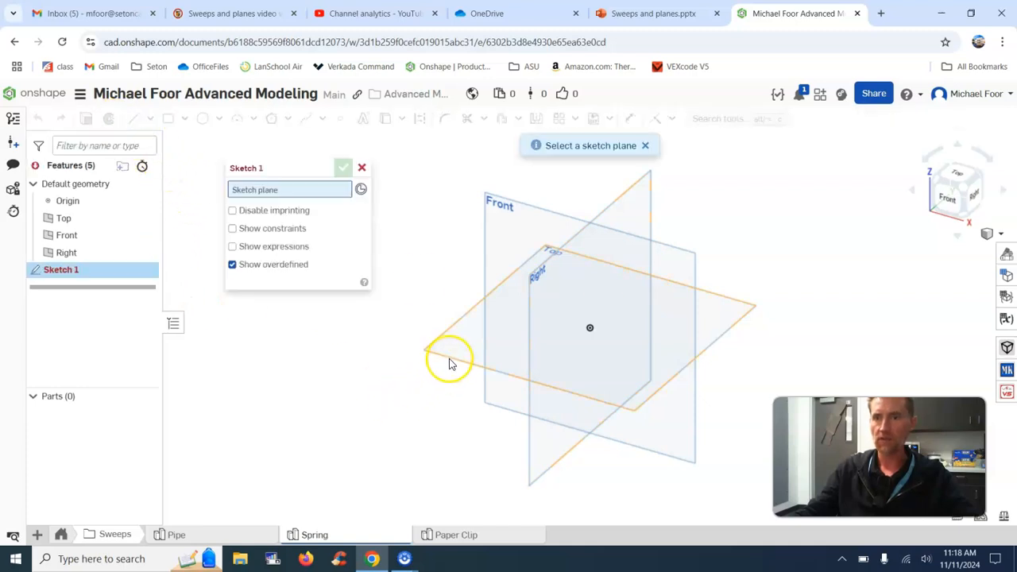
{"action": "left_click", "coordinate": [448, 357]}
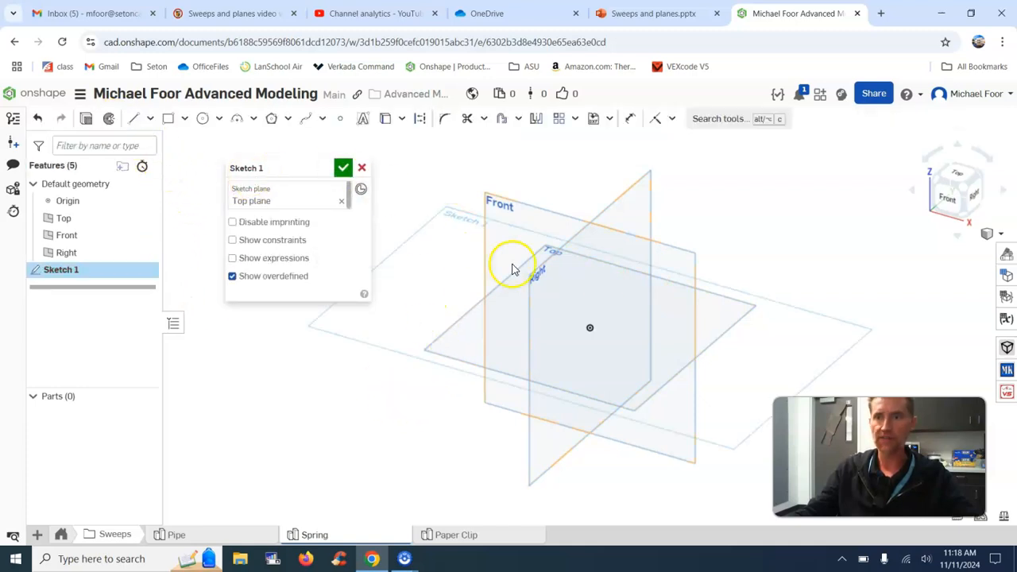
{"action": "scroll", "coordinate": [503, 262], "scroll_direction": "up", "scroll_amount": 2}
{"action": "left_click", "coordinate": [214, 121]}
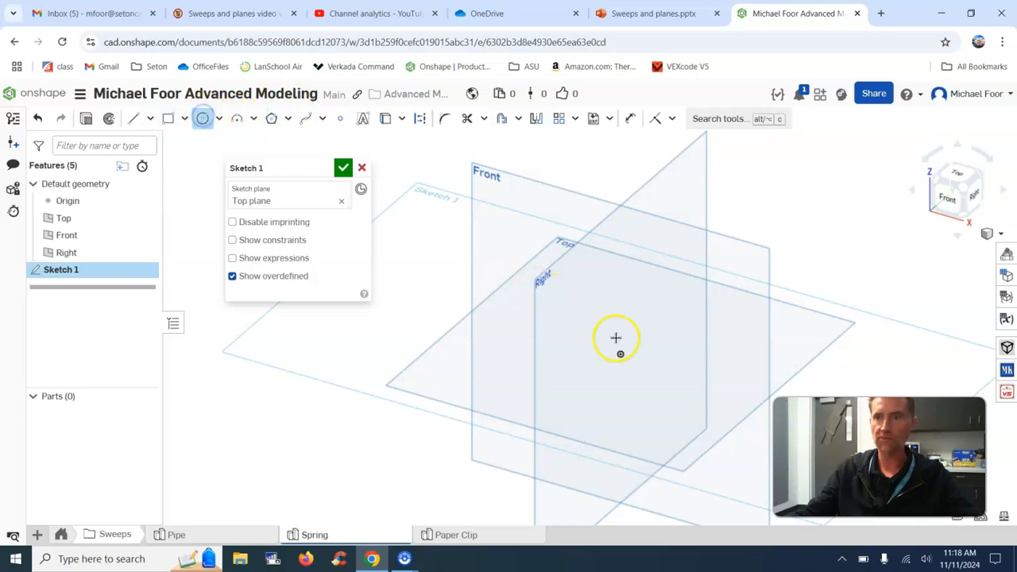
{"action": "left_click", "coordinate": [654, 346]}
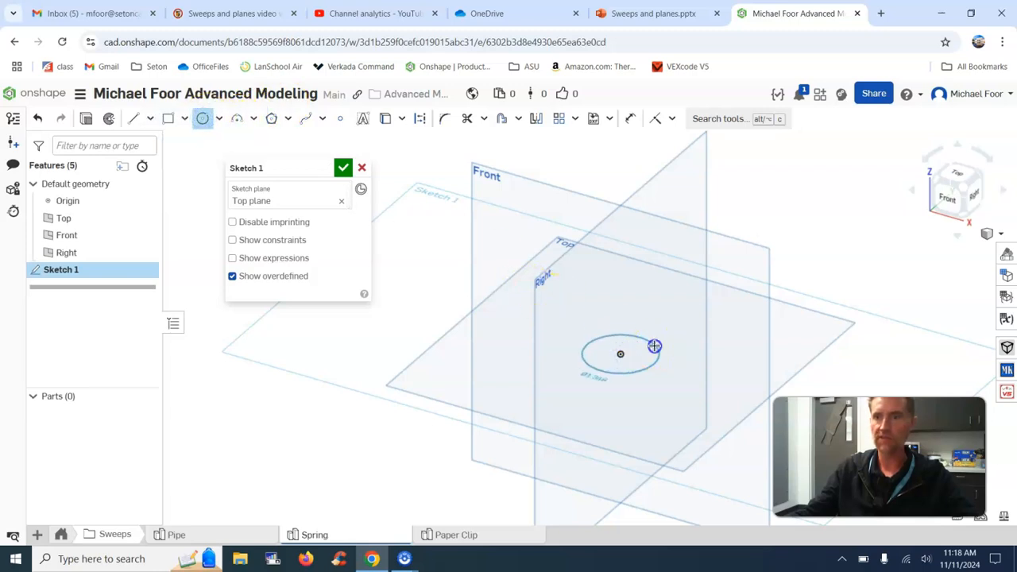
{"action": "left_click", "coordinate": [343, 168]}
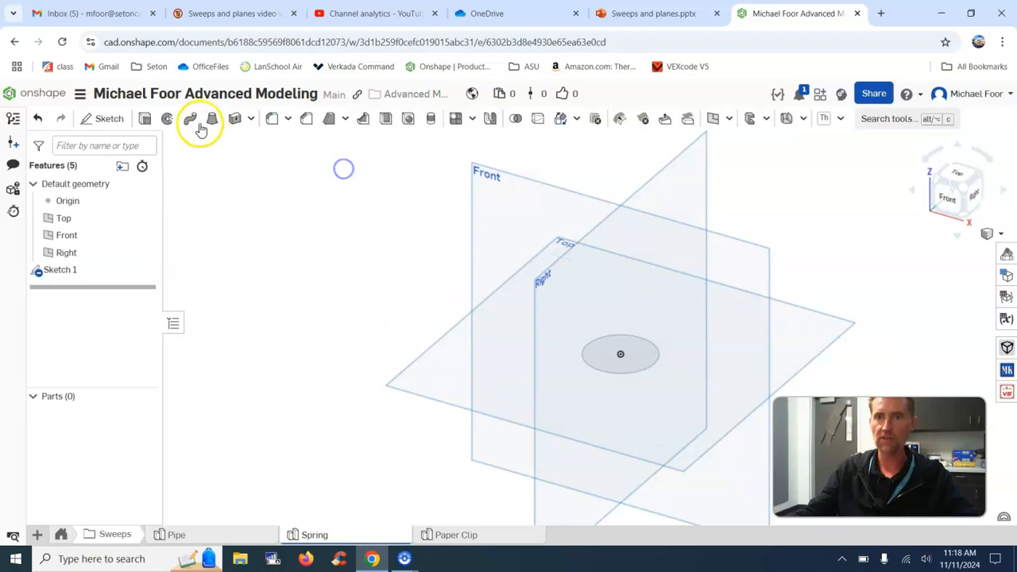
- Extrude the circle upward to a blind depth of 2.4 in as a new solid cylinder
{"action": "left_click", "coordinate": [146, 118]}
{"action": "left_click", "coordinate": [623, 354]}
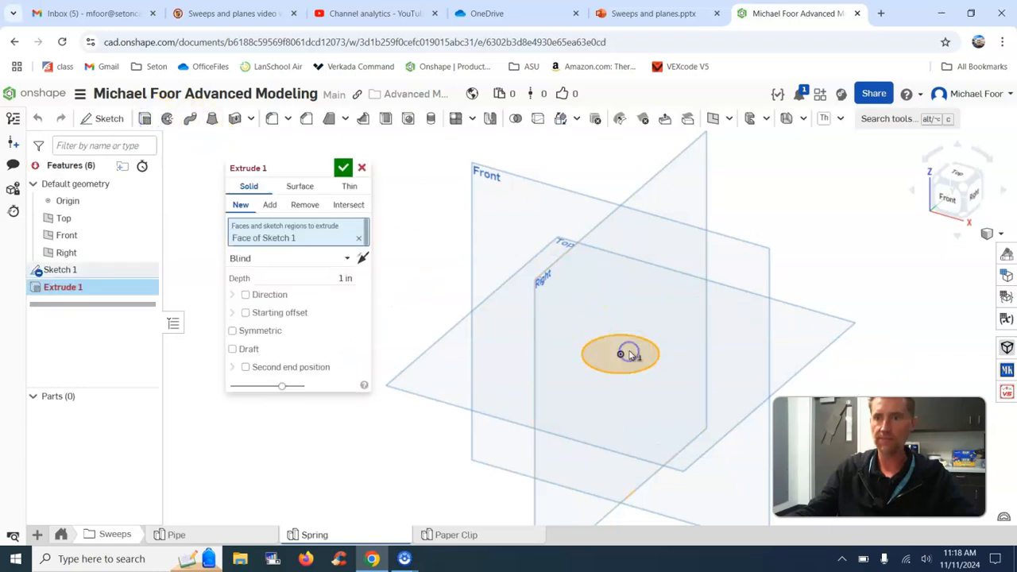
{"action": "left_click_drag", "start_coordinate": [622, 260], "coordinate": [625, 227]}
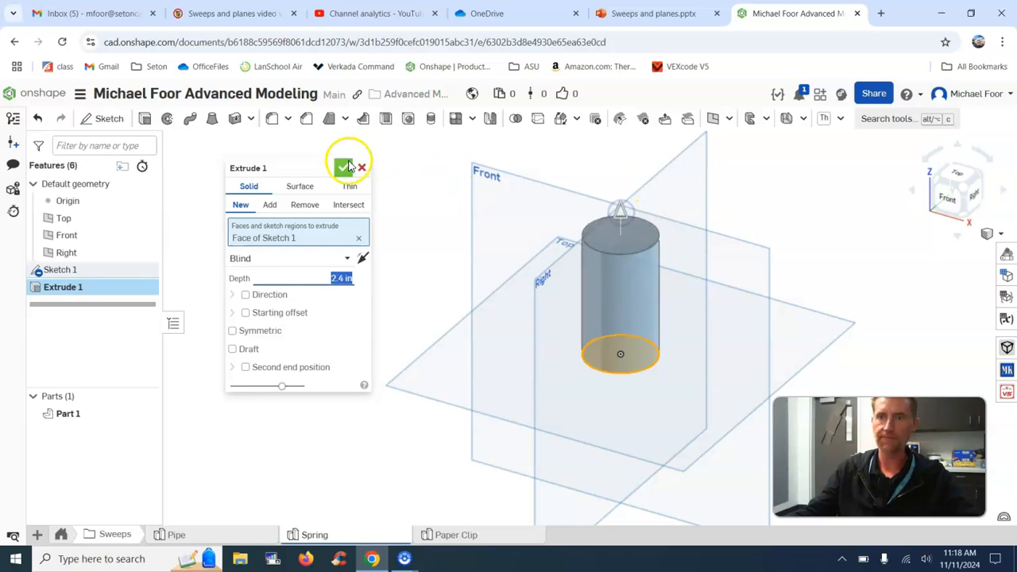
{"action": "left_click", "coordinate": [343, 168]}
{"action": "middle_click_drag", "start_coordinate": [768, 272], "coordinate": [703, 288]}
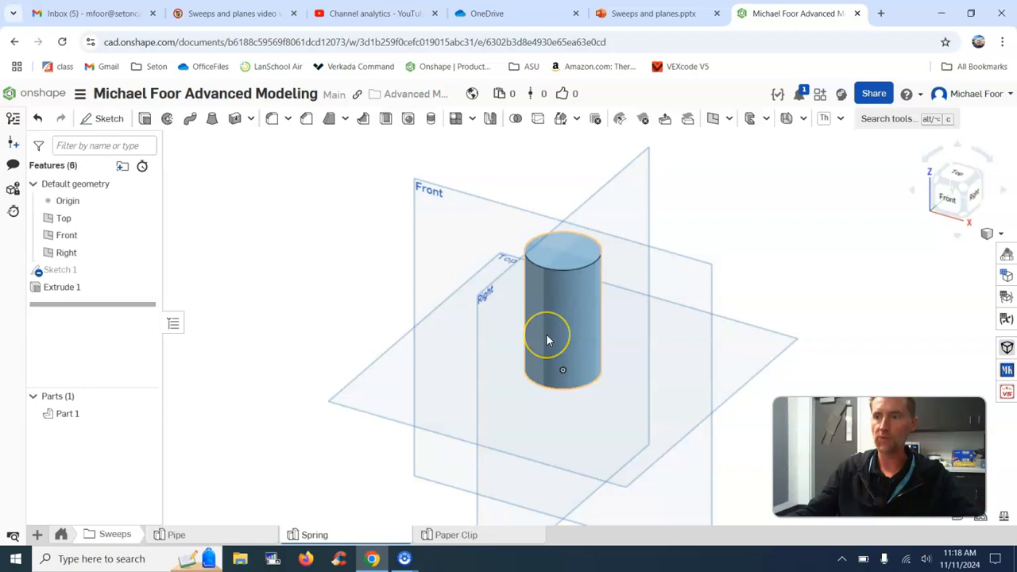
- Create a helix on the cylinder's side face using turns, with 4 clockwise revolutions over its height and a 0 deg start angle
{"action": "left_click", "coordinate": [731, 123]}
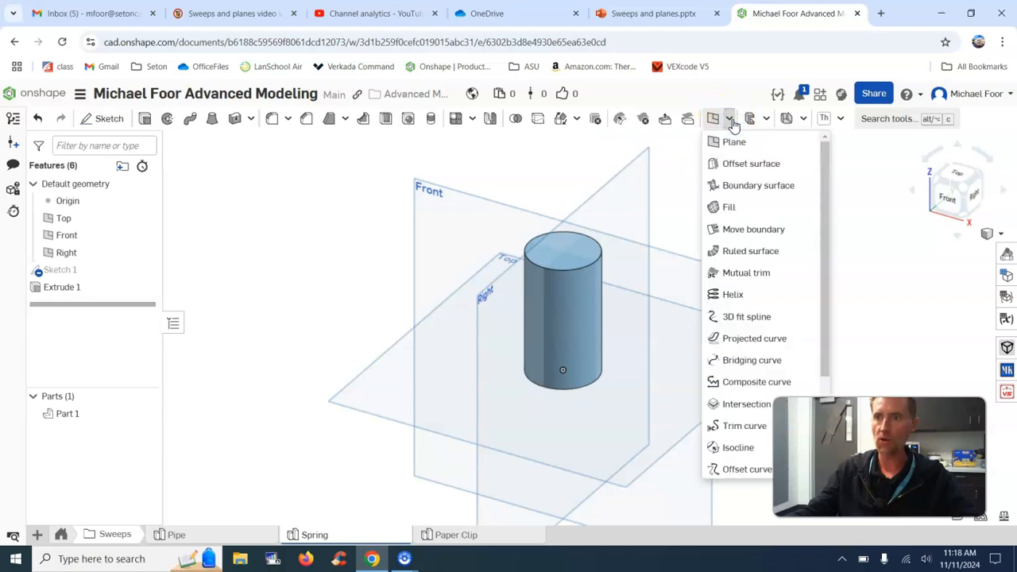
{"action": "scroll", "coordinate": [755, 187], "scroll_direction": "down", "scroll_amount": 3}
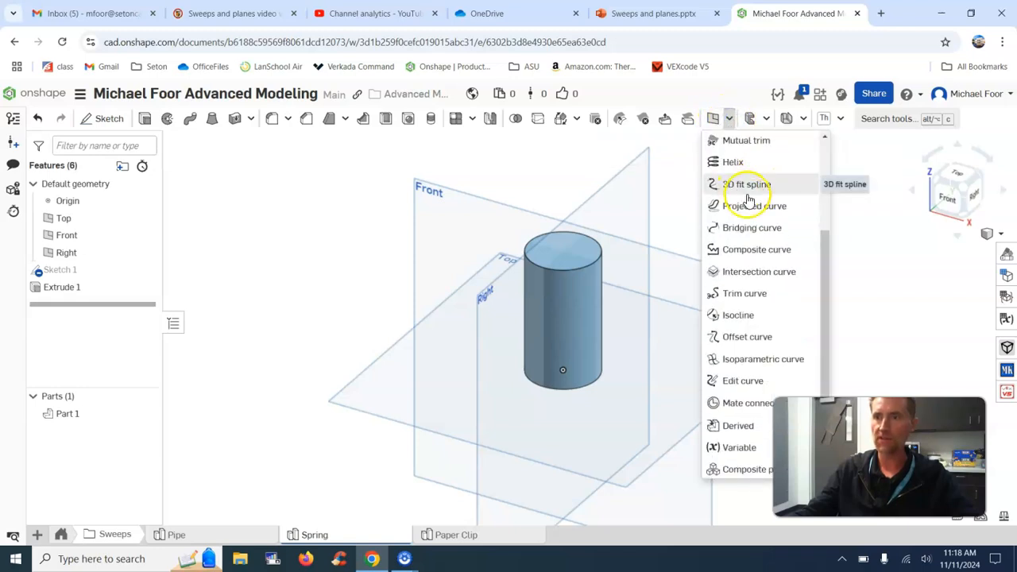
{"action": "scroll", "coordinate": [751, 202], "scroll_direction": "up", "scroll_amount": 2}
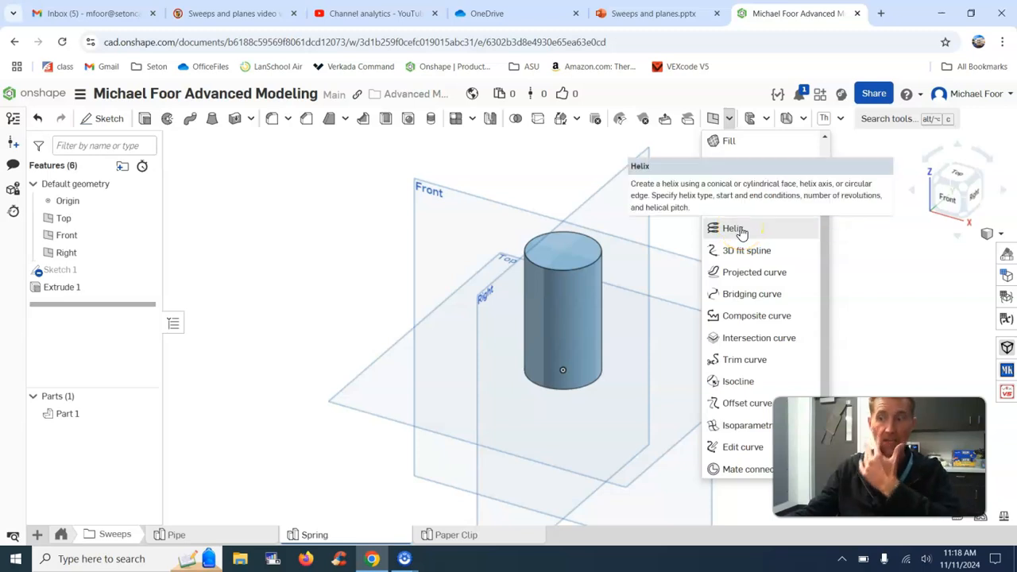
{"action": "left_click", "coordinate": [627, 14]}
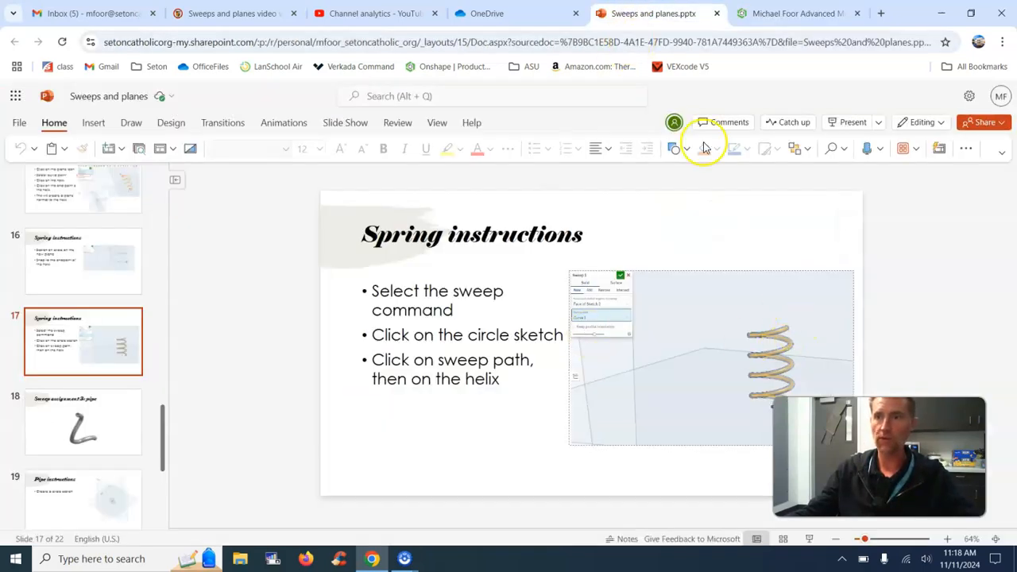
{"action": "left_click", "coordinate": [777, 21]}
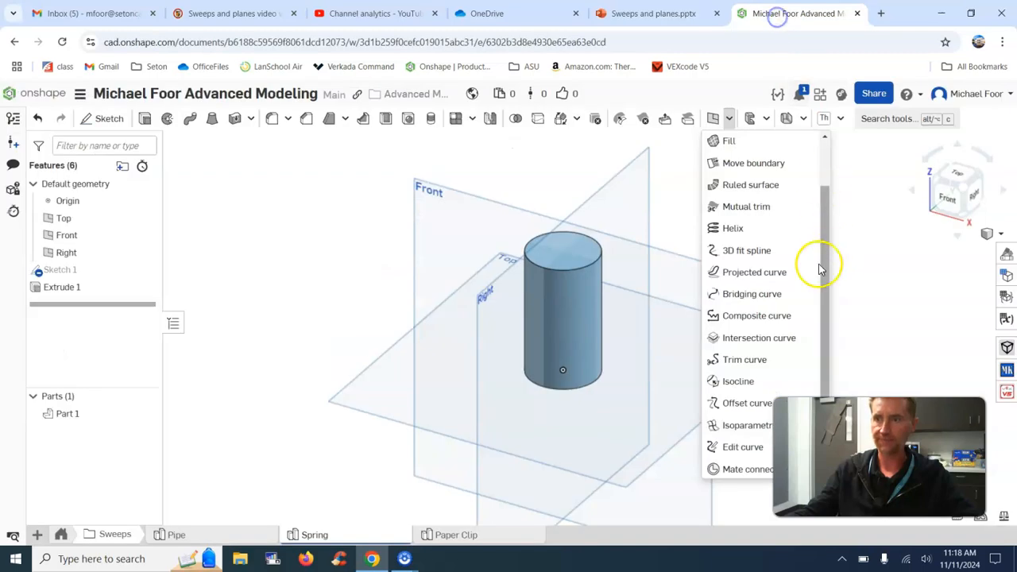
{"action": "left_click", "coordinate": [734, 227]}
{"action": "left_click", "coordinate": [581, 324]}
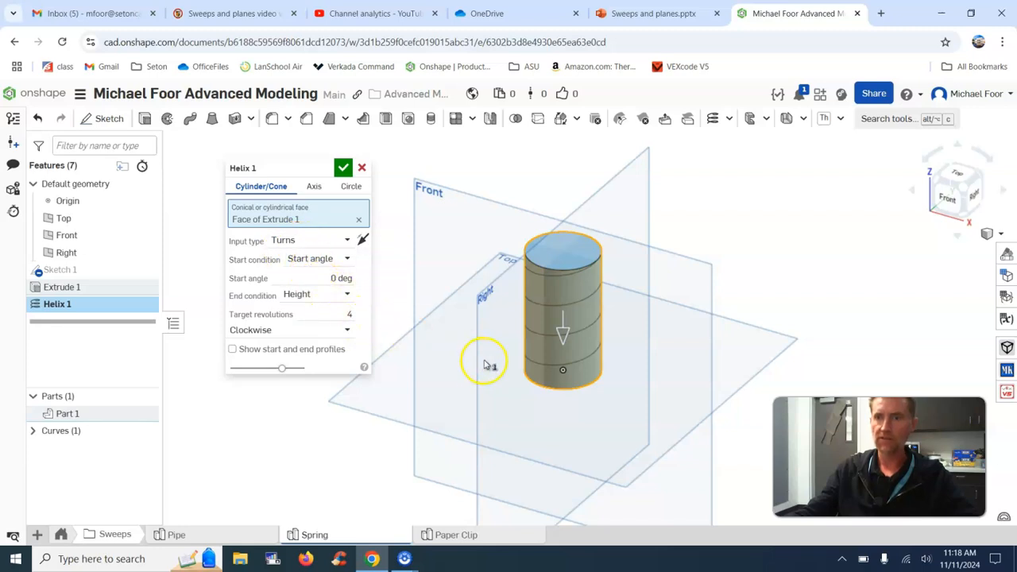
{"action": "scroll", "coordinate": [485, 364], "scroll_direction": "up", "scroll_amount": 3}
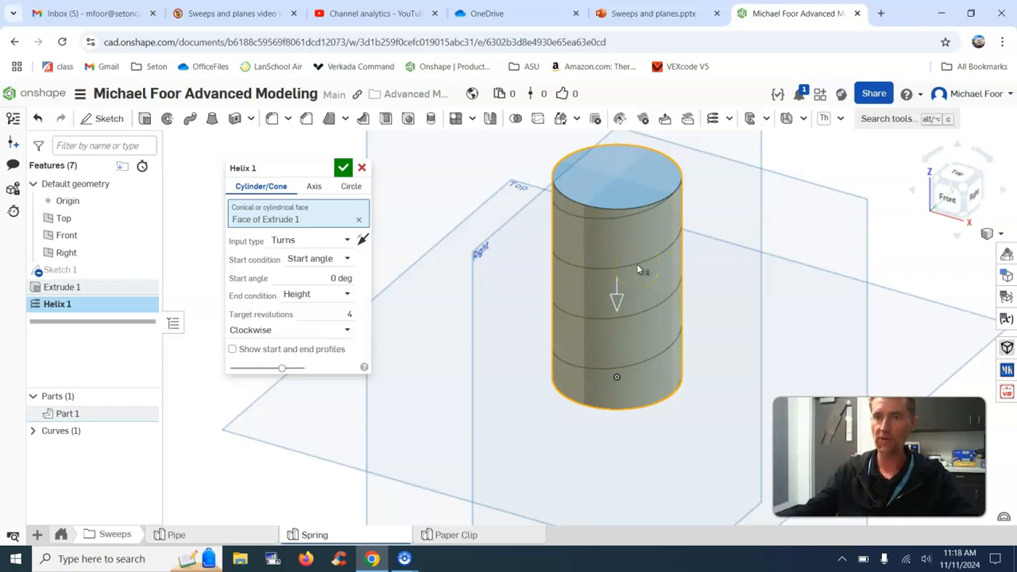
{"action": "left_click", "coordinate": [342, 167]}
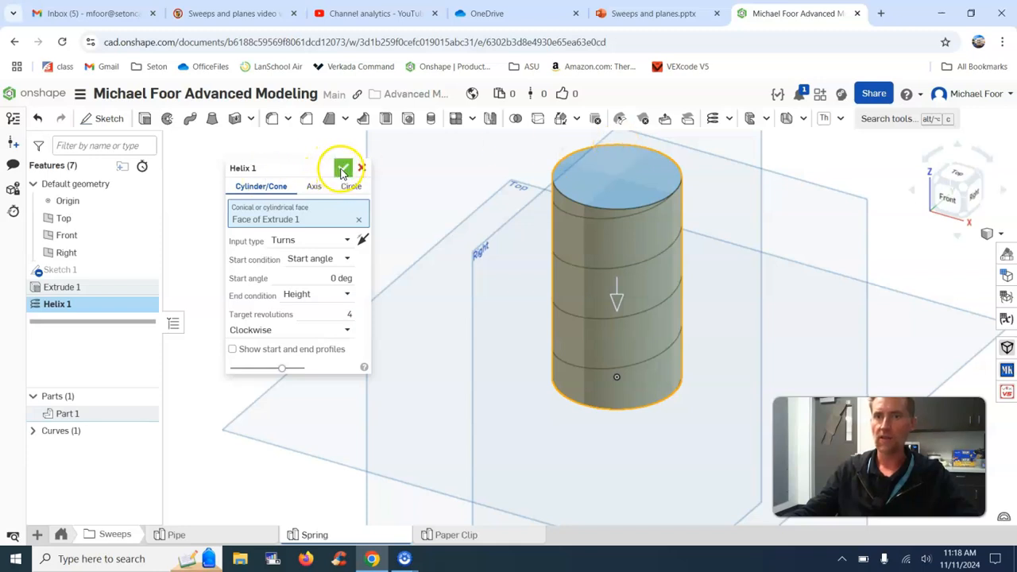
- Hide the extruded cylinder part that carries the helix
{"action": "left_click", "coordinate": [727, 119]}
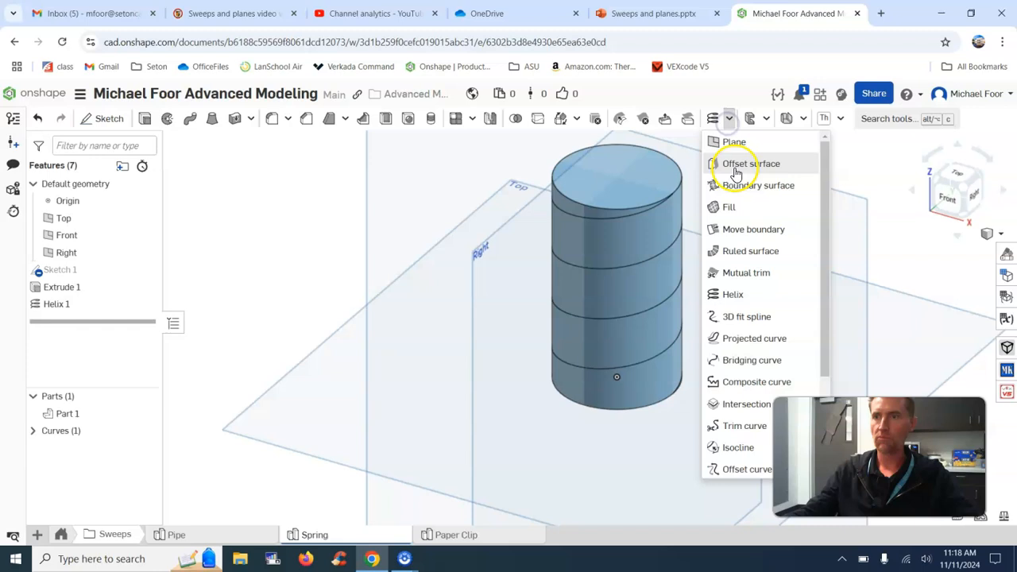
{"action": "left_click", "coordinate": [728, 119]}
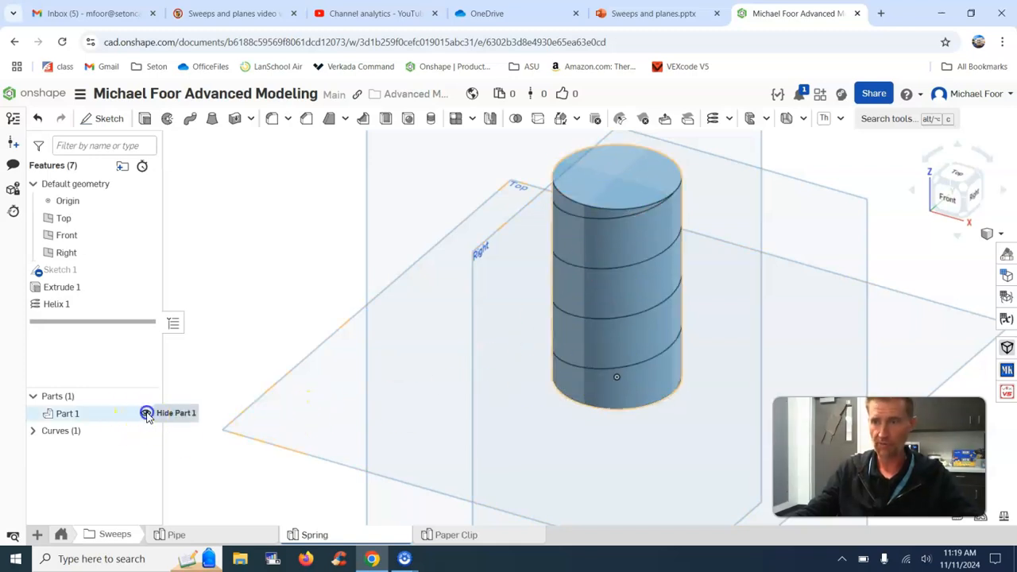
{"action": "left_click", "coordinate": [147, 413]}
{"action": "mouse_move", "coordinate": [678, 408]}
{"action": "right_mouse_down"}
{"action": "mouse_move", "coordinate": [710, 404]}
{"action": "mouse_move", "coordinate": [693, 402]}
{"action": "right_mouse_up"}
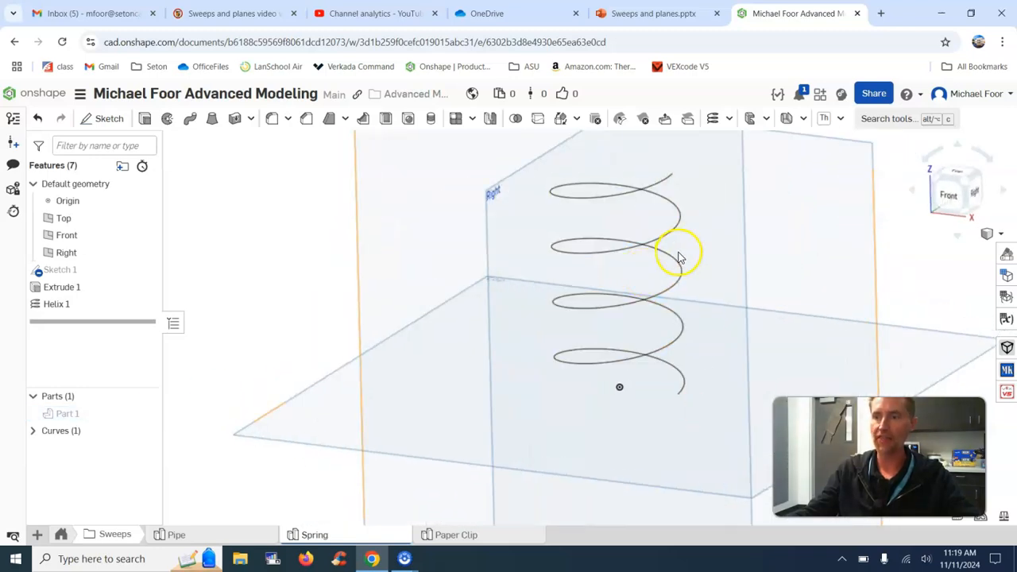
- Hide the Top, Front and Right default planes around the helix
{"action": "scroll", "coordinate": [679, 256], "scroll_direction": "down", "scroll_amount": 1}
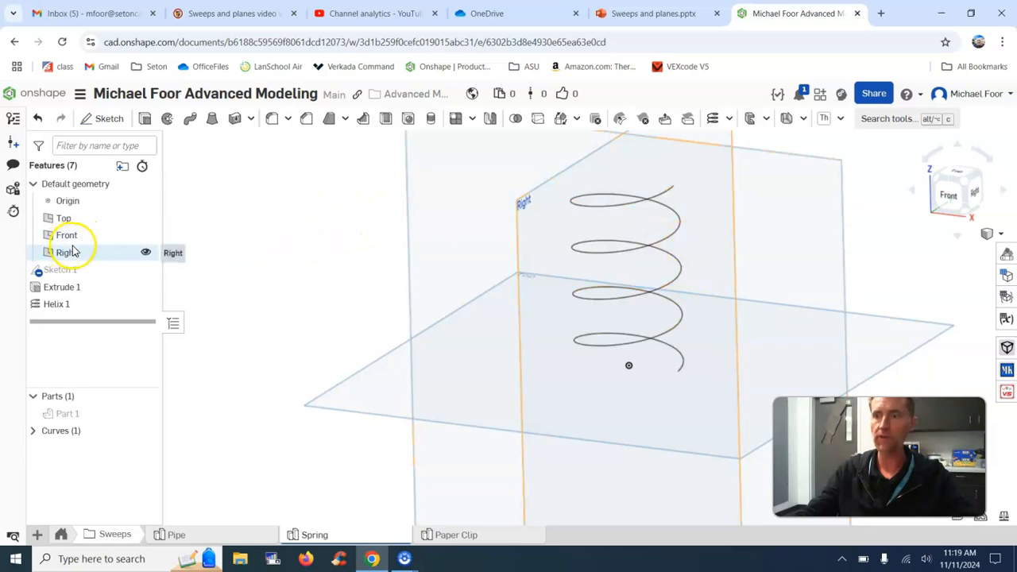
{"action": "scroll", "coordinate": [222, 283], "scroll_direction": "down", "scroll_amount": 2}
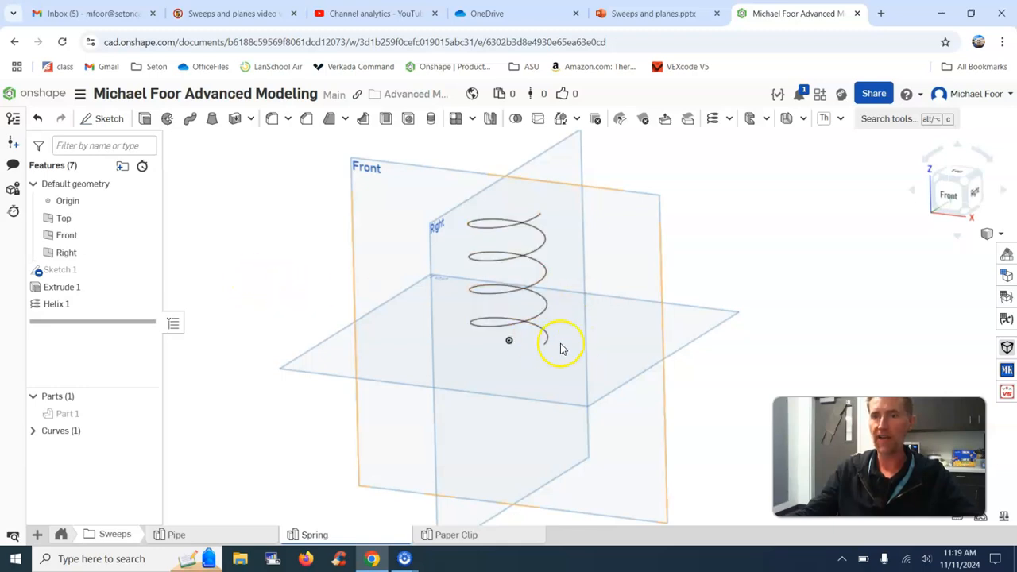
{"action": "scroll", "coordinate": [575, 369], "scroll_direction": "up", "scroll_amount": 3}
{"action": "right_click_drag", "start_coordinate": [575, 347], "coordinate": [479, 333]}
{"action": "right_click_drag", "start_coordinate": [403, 336], "coordinate": [272, 291]}
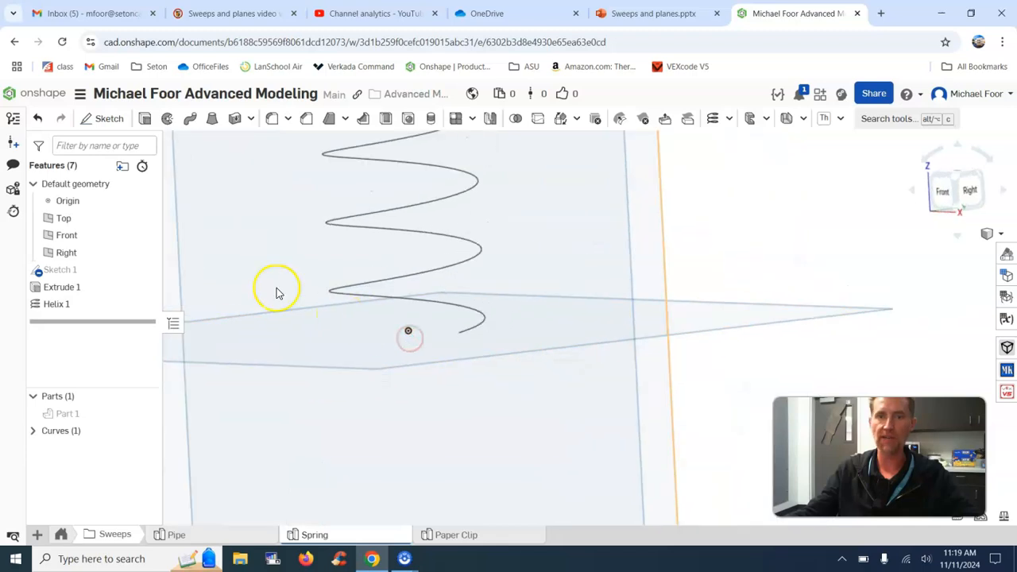
{"action": "left_click", "coordinate": [145, 217]}
{"action": "left_click", "coordinate": [144, 235]}
{"action": "left_click", "coordinate": [144, 252]}
{"action": "scroll", "coordinate": [449, 268], "scroll_direction": "down", "scroll_amount": 2}
{"action": "right_click_drag", "start_coordinate": [599, 261], "coordinate": [641, 295]}
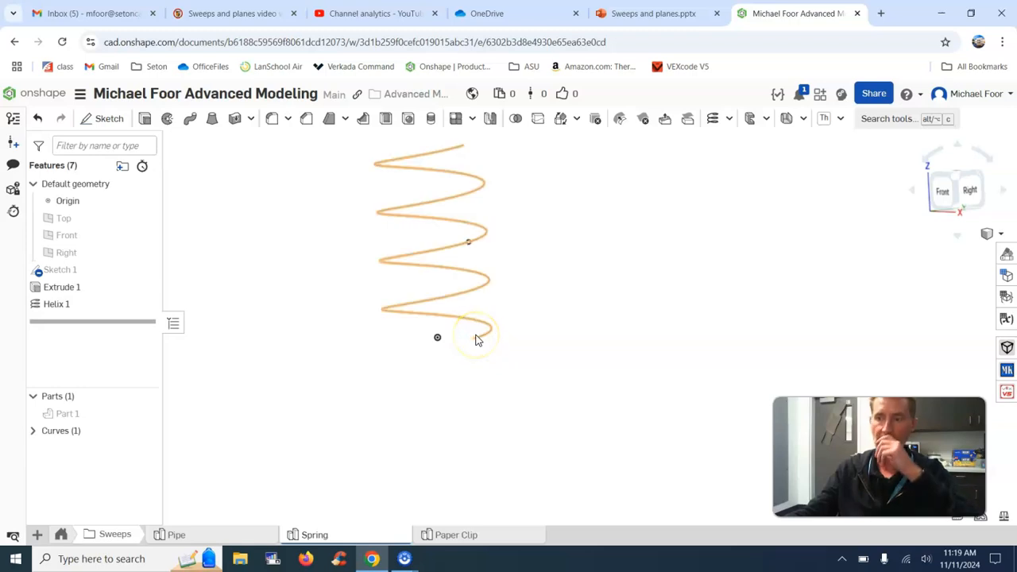
- Begin a new construction plane of the Curve point type for the helix
{"action": "left_click", "coordinate": [728, 119]}
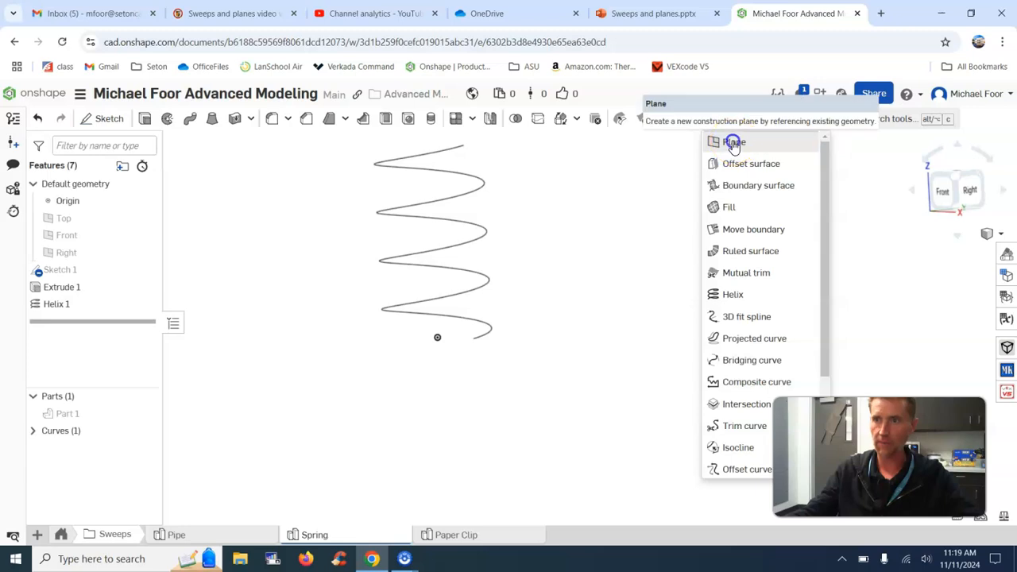
{"action": "left_click", "coordinate": [734, 143]}
{"action": "middle_click_drag", "start_coordinate": [615, 223], "coordinate": [721, 227]}
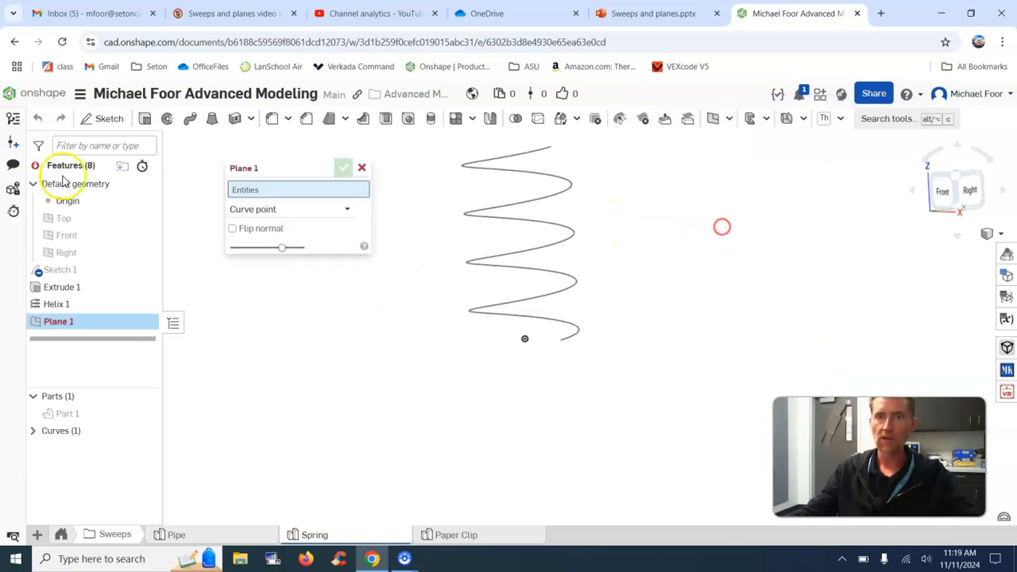
- Show the Top, Front and Right default planes to compare them with the helix's lower end, and hide them again
{"action": "left_click", "coordinate": [146, 218]}
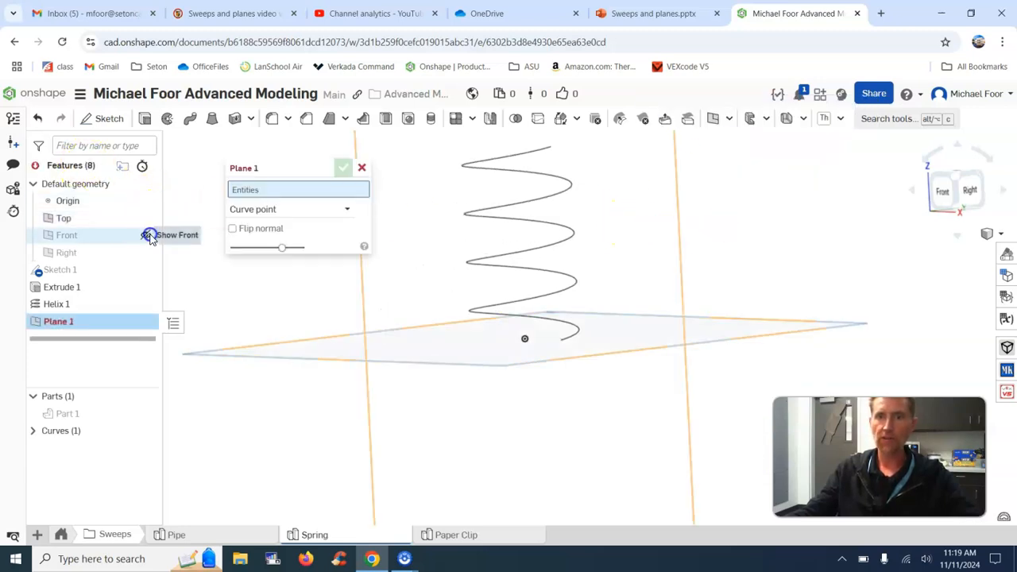
{"action": "left_click", "coordinate": [145, 235]}
{"action": "left_click", "coordinate": [145, 251]}
{"action": "scroll", "coordinate": [470, 322], "scroll_direction": "down", "scroll_amount": 5}
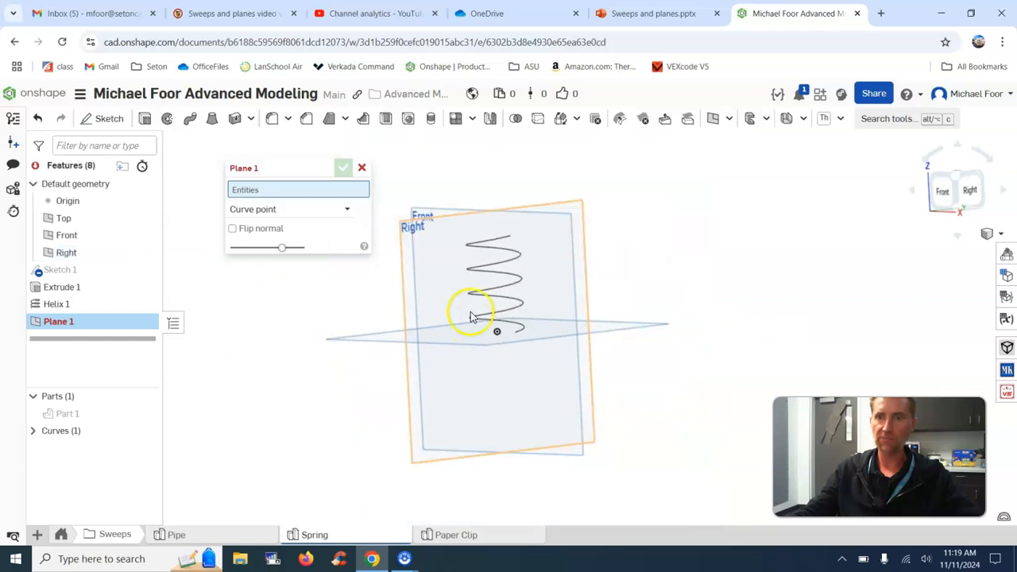
{"action": "left_click", "coordinate": [144, 252]}
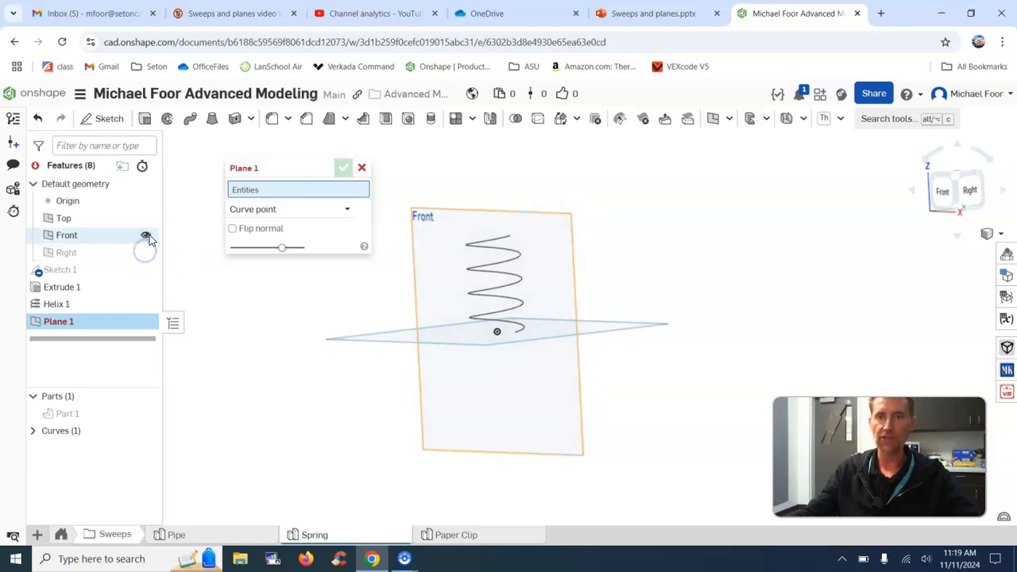
{"action": "left_click", "coordinate": [144, 235]}
{"action": "left_click", "coordinate": [145, 218]}
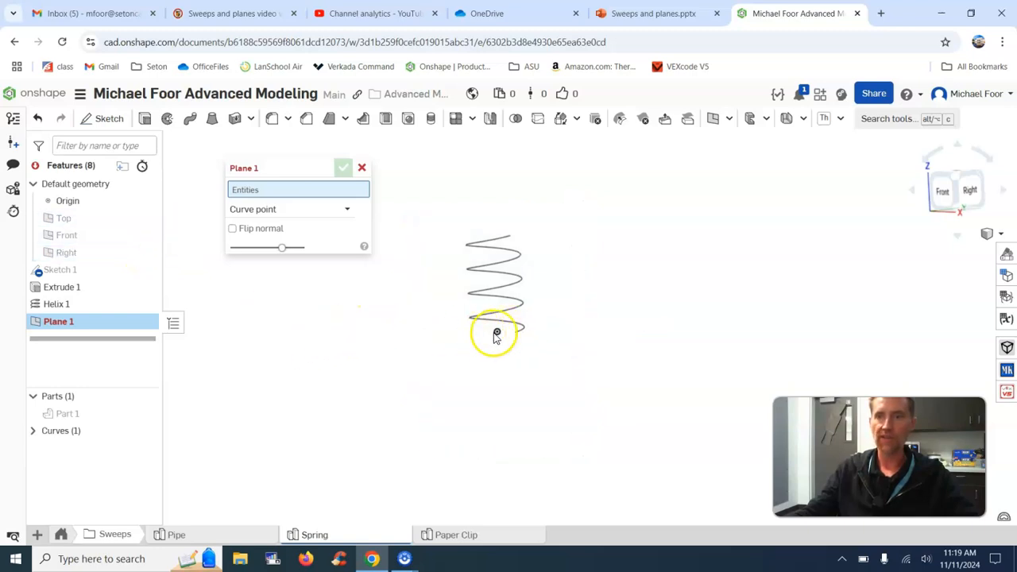
- Switch the new plane's type to Offset and back to Curve point
{"action": "scroll", "coordinate": [494, 337], "scroll_direction": "up", "scroll_amount": 5}
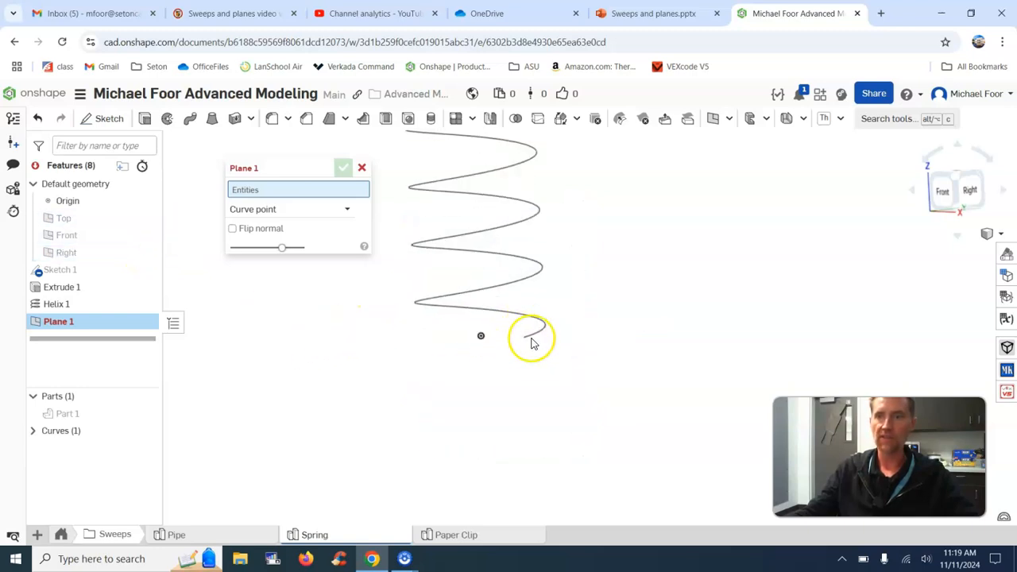
{"action": "left_click", "coordinate": [321, 210]}
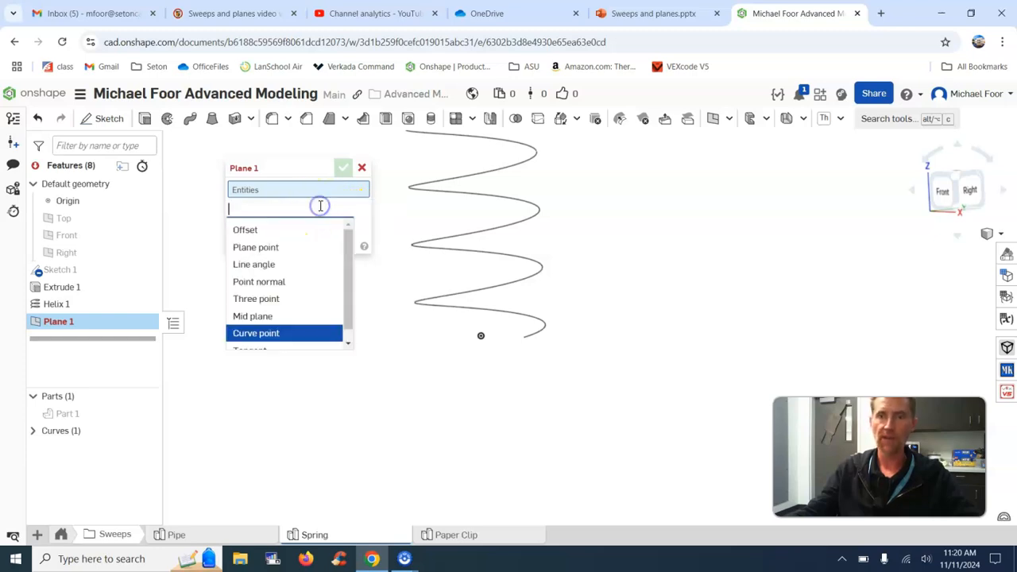
{"action": "left_click", "coordinate": [255, 229]}
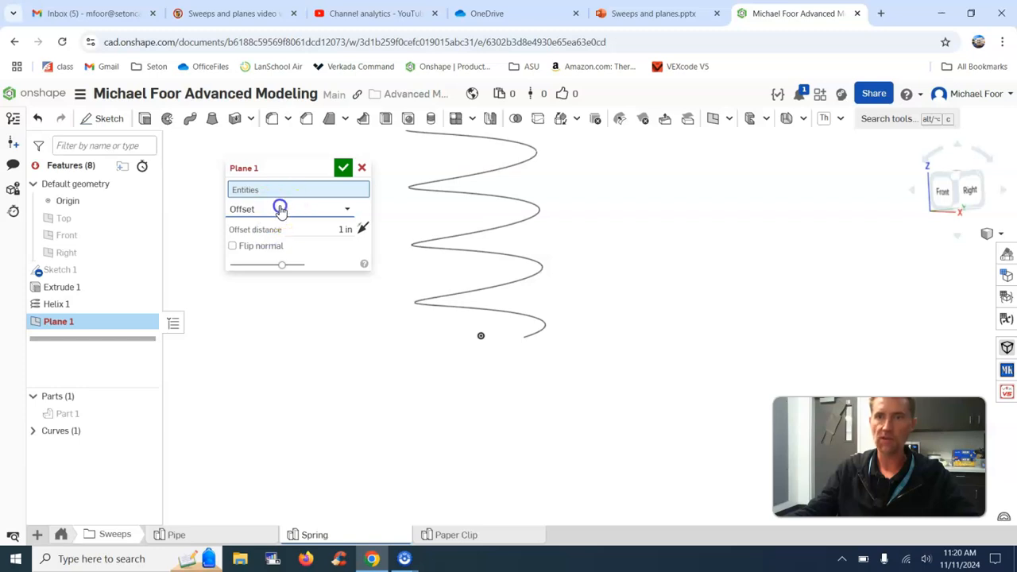
{"action": "left_click", "coordinate": [279, 209]}
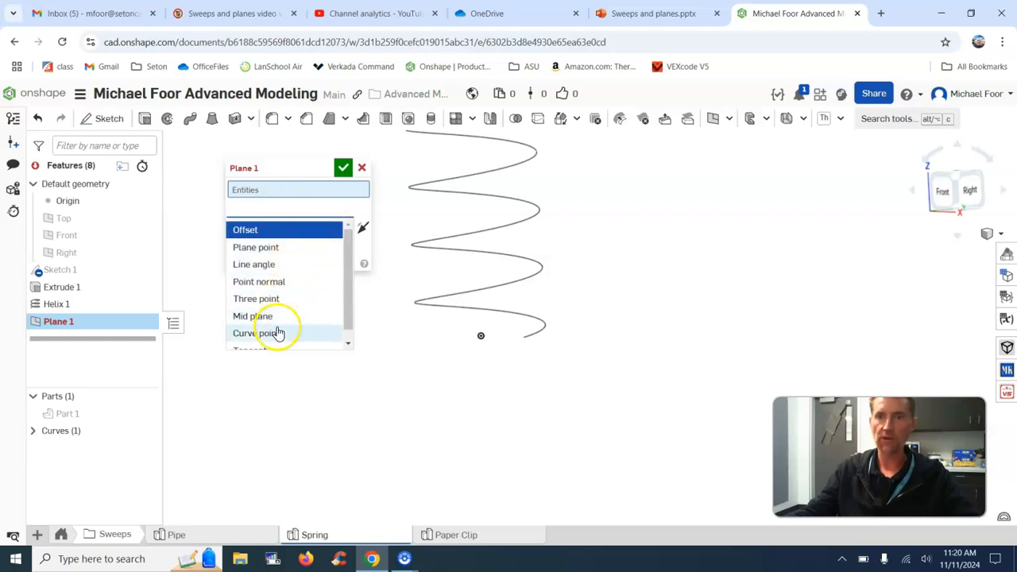
{"action": "left_click", "coordinate": [254, 333]}
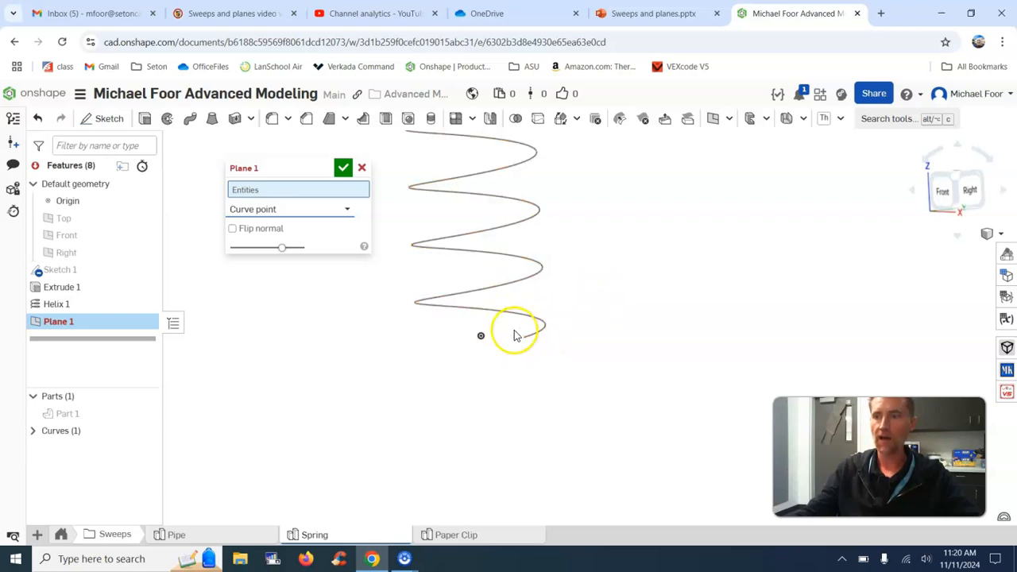
- Create the Curve point plane from the helix edge and the vertex at its lower end
{"action": "scroll", "coordinate": [540, 338], "scroll_direction": "up", "scroll_amount": 3}
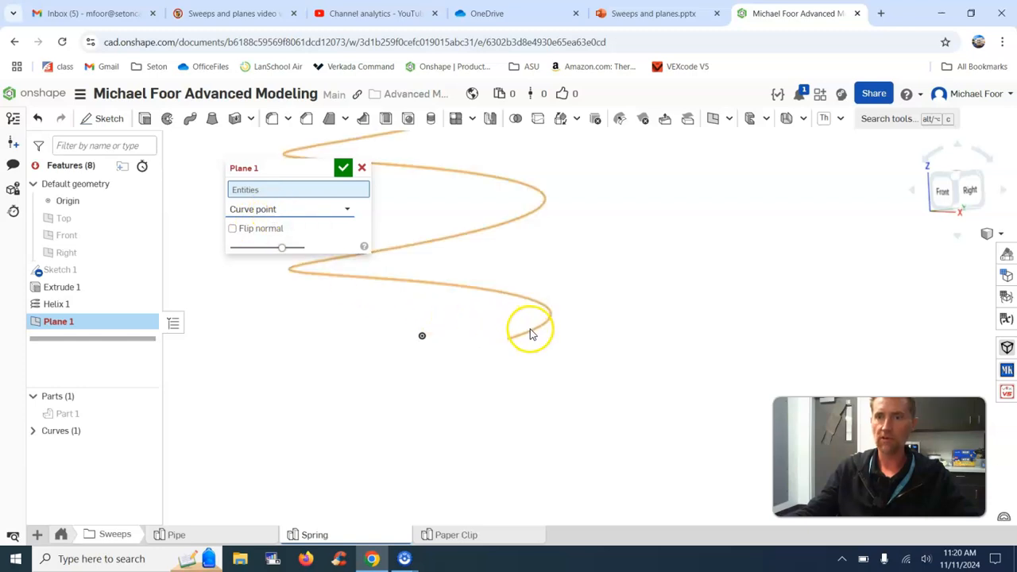
{"action": "left_click", "coordinate": [538, 332]}
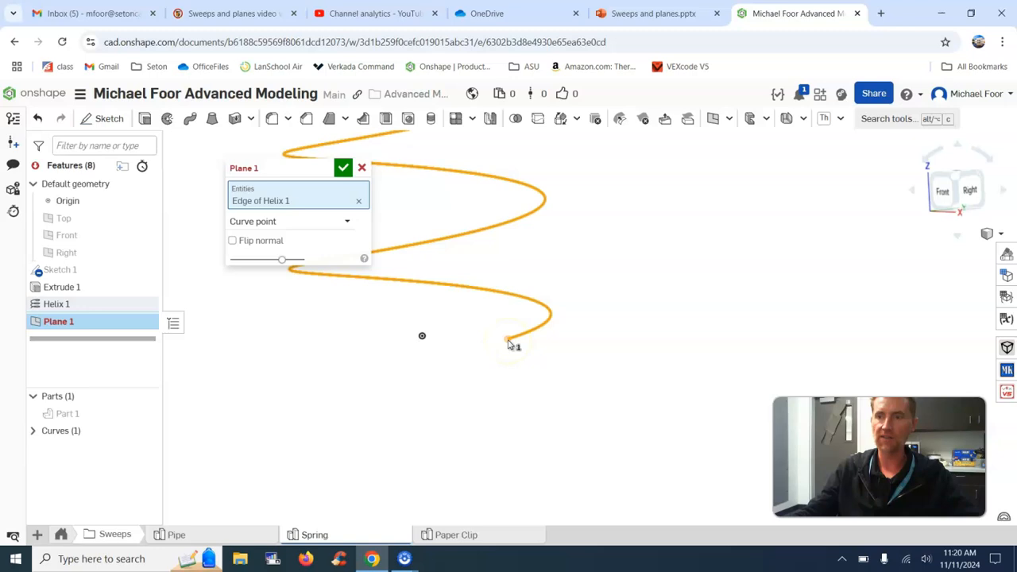
{"action": "left_click", "coordinate": [509, 341]}
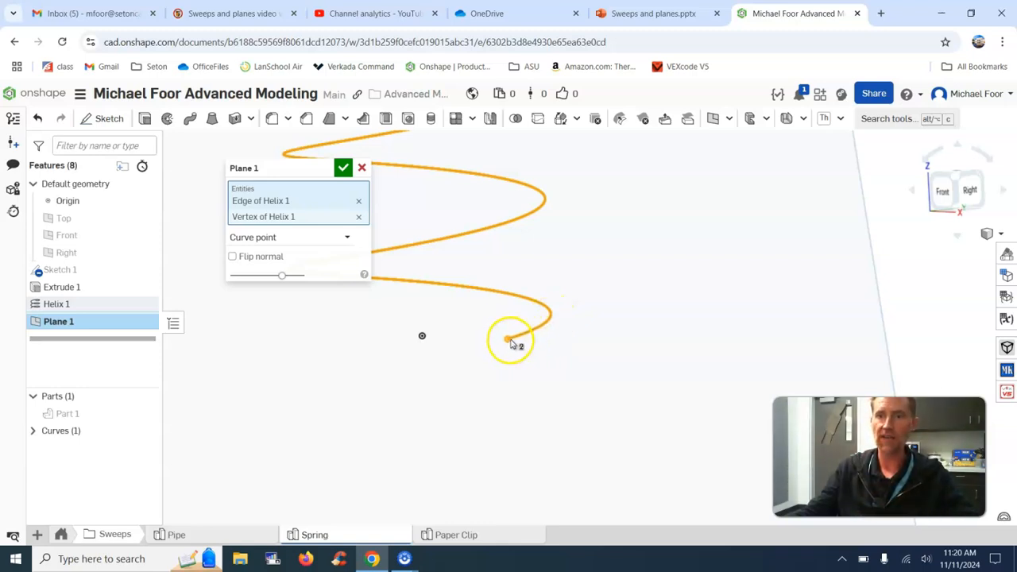
{"action": "scroll", "coordinate": [544, 265], "scroll_direction": "down", "scroll_amount": 1}
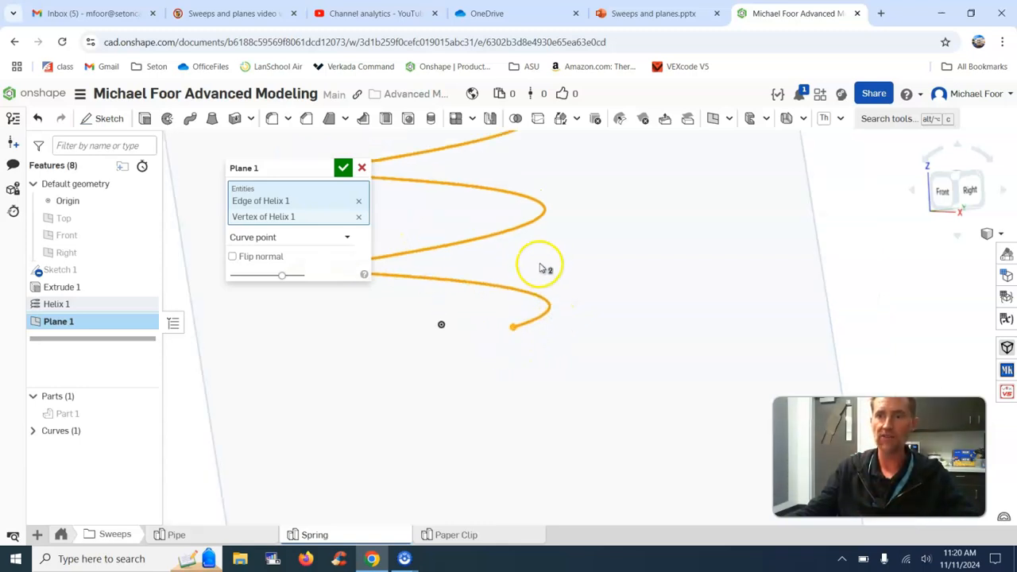
{"action": "left_click", "coordinate": [342, 170]}
- Hide the origin beside the helix's lower end
{"action": "right_click_drag", "start_coordinate": [352, 199], "coordinate": [550, 235]}
{"action": "scroll", "coordinate": [540, 264], "scroll_direction": "up", "scroll_amount": 5}
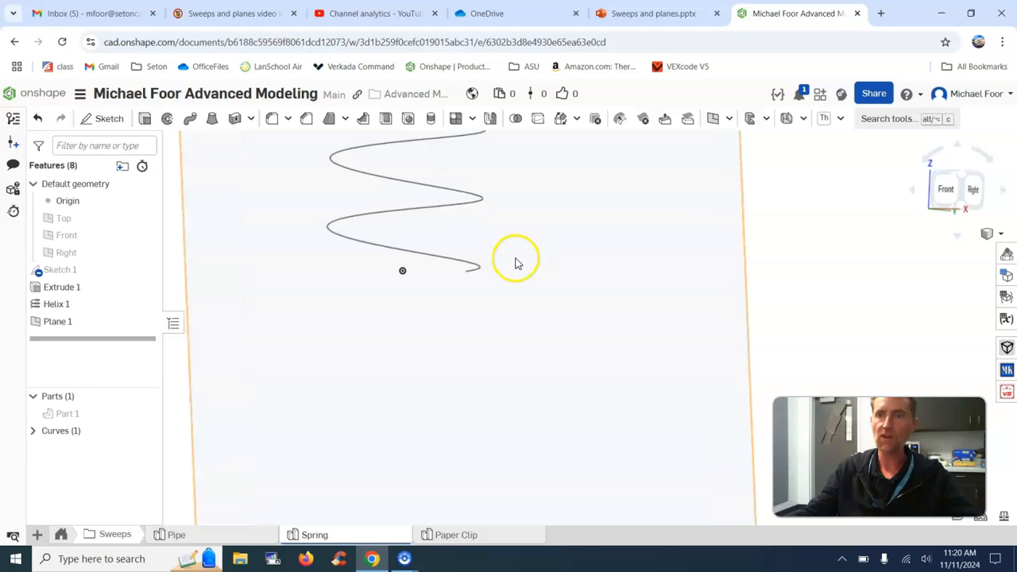
{"action": "left_click", "coordinate": [145, 201]}
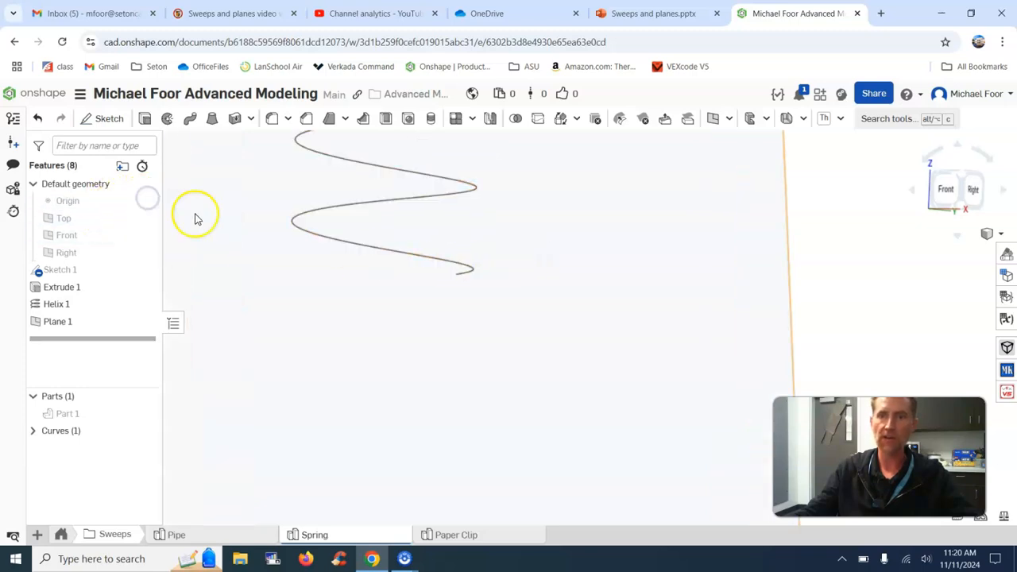
{"action": "right_click_drag", "start_coordinate": [279, 216], "coordinate": [467, 283]}
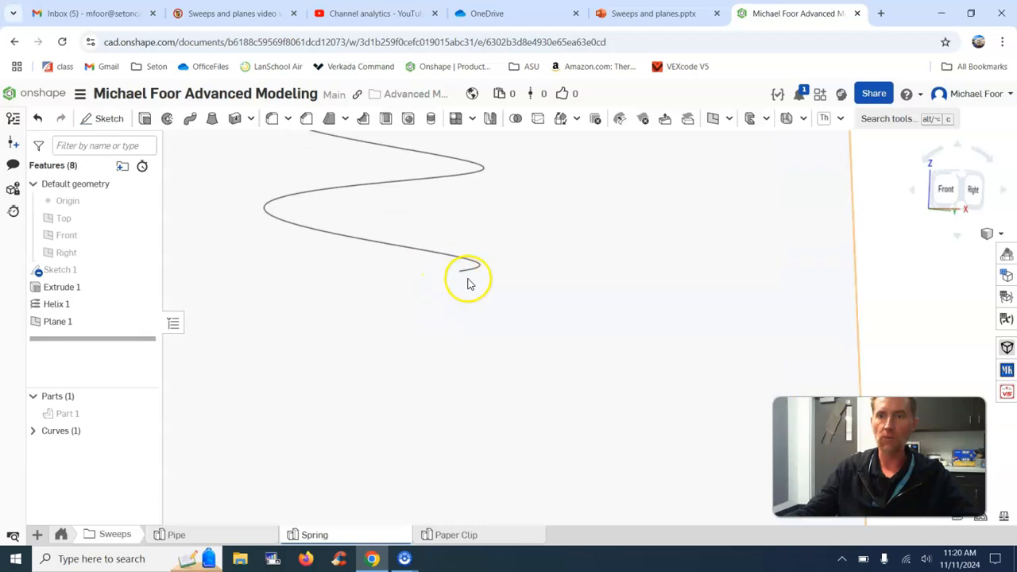
- Start a sketch on Plane 1 and draw a circle about 0.026 in in diameter, centred on the helix's lower end point
{"action": "left_click", "coordinate": [111, 118]}
{"action": "left_click", "coordinate": [546, 255]}
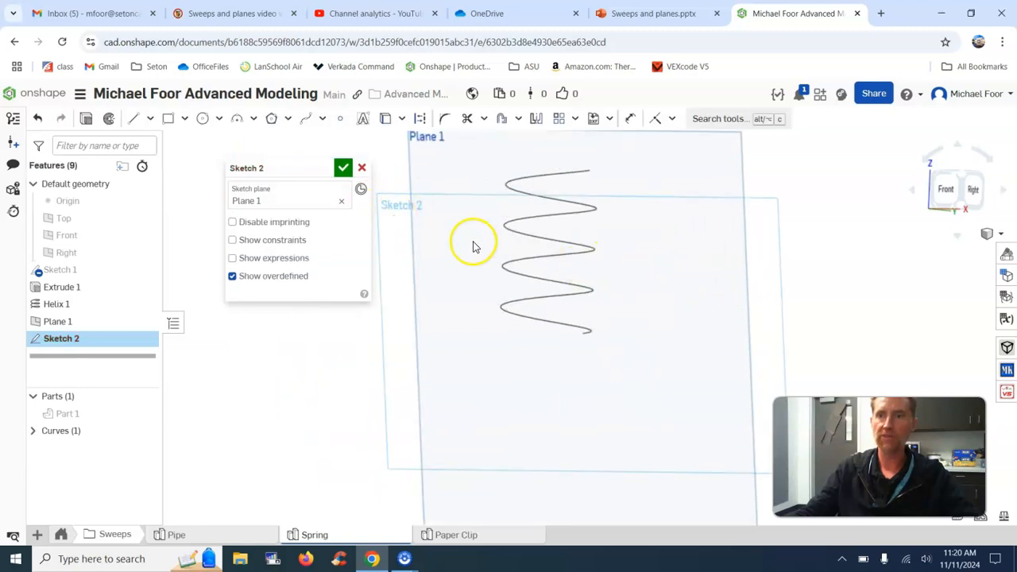
{"action": "scroll", "coordinate": [580, 329], "scroll_direction": "up", "scroll_amount": 5}
{"action": "scroll", "coordinate": [500, 262], "scroll_direction": "up", "scroll_amount": 2}
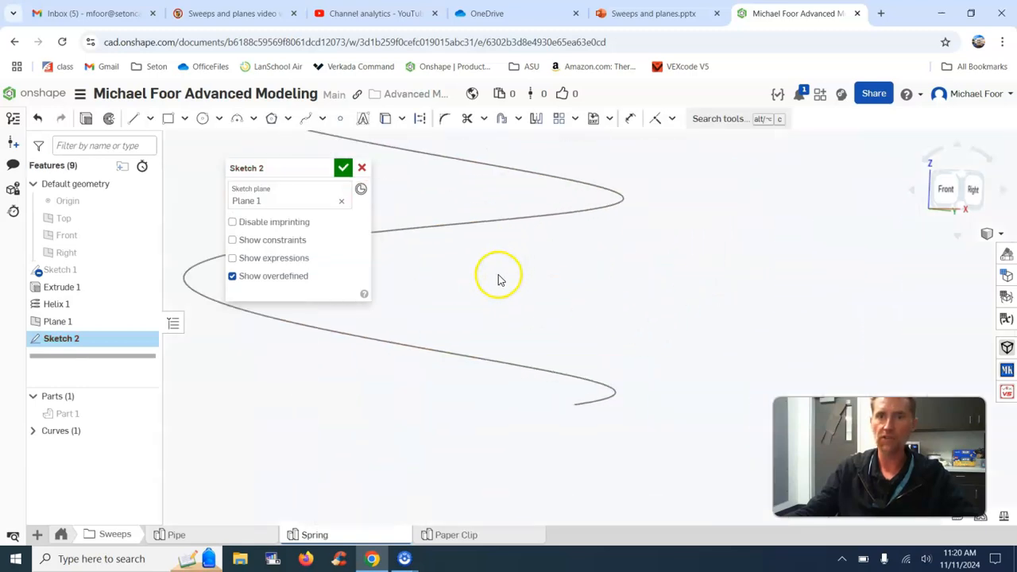
{"action": "left_click", "coordinate": [203, 119]}
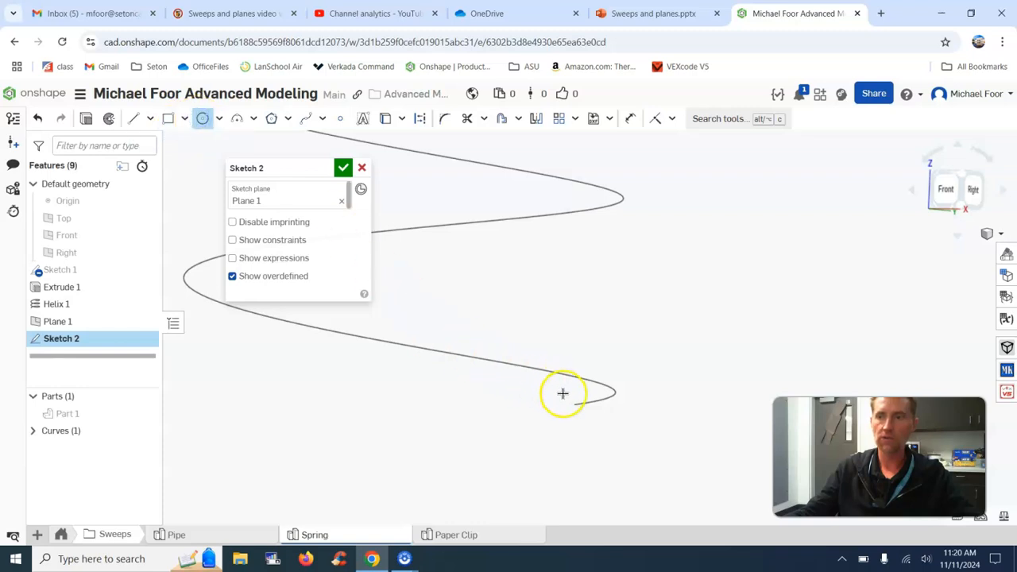
{"action": "scroll", "coordinate": [572, 407], "scroll_direction": "up", "scroll_amount": 3}
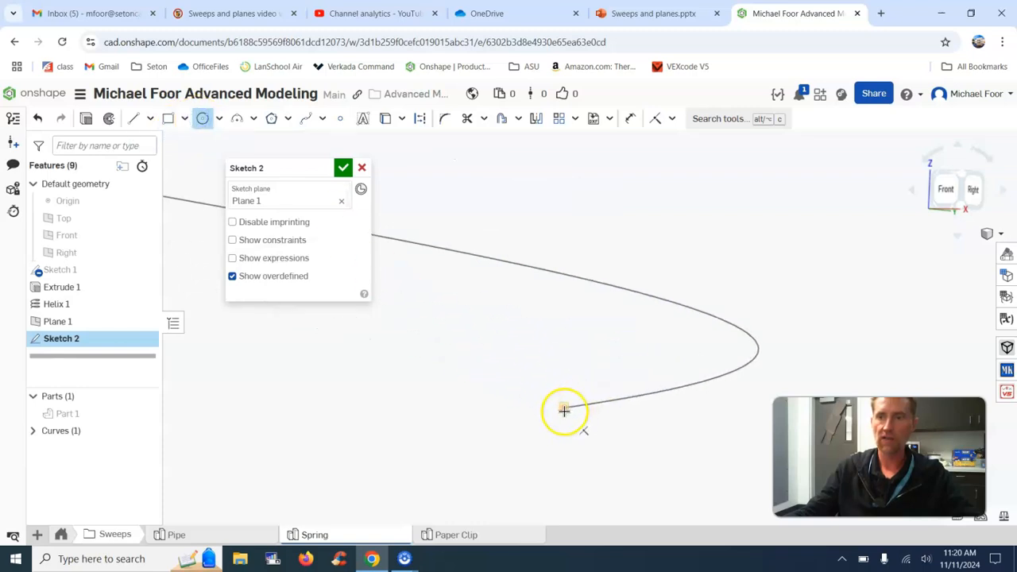
{"action": "left_click", "coordinate": [580, 409]}
{"action": "scroll", "coordinate": [484, 379], "scroll_direction": "down", "scroll_amount": 5}
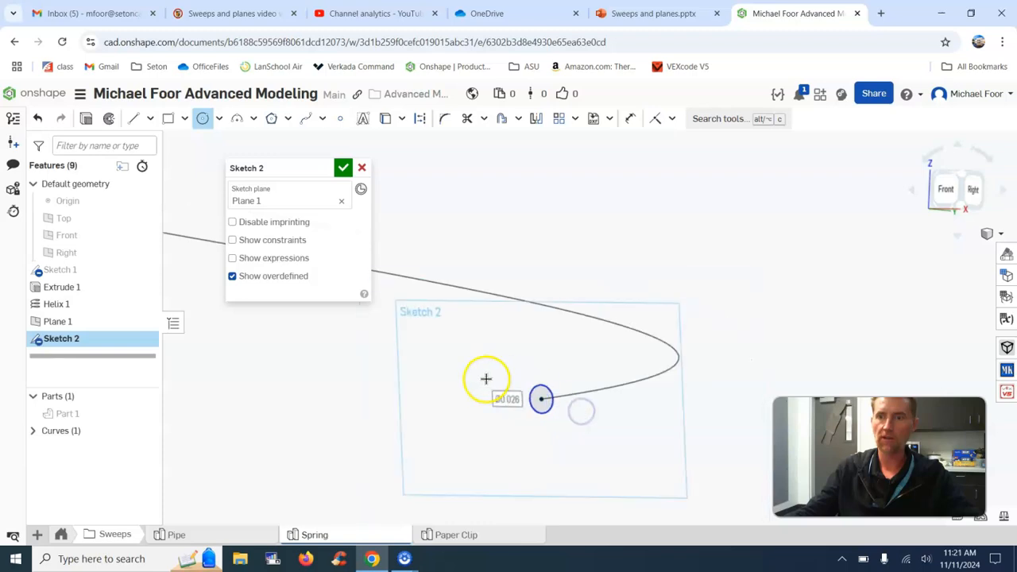
{"action": "scroll", "coordinate": [476, 406], "scroll_direction": "down", "scroll_amount": 3}
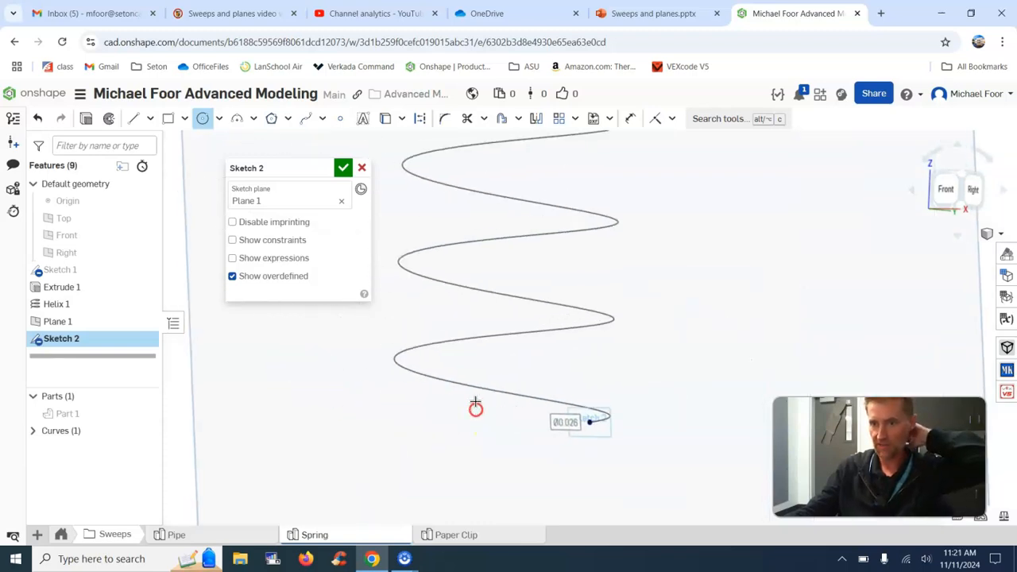
{"action": "scroll", "coordinate": [520, 420], "scroll_direction": "up", "scroll_amount": 6}
{"action": "scroll", "coordinate": [562, 409], "scroll_direction": "up", "scroll_amount": 3}
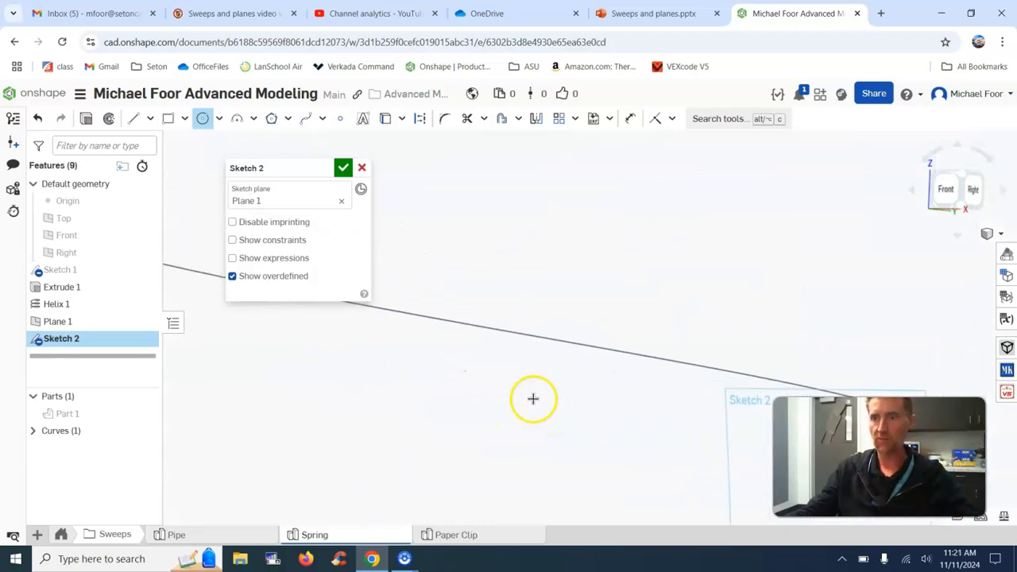
{"action": "middle_click_drag", "start_coordinate": [524, 397], "coordinate": [299, 368]}
{"action": "key", "text": "Escape"}
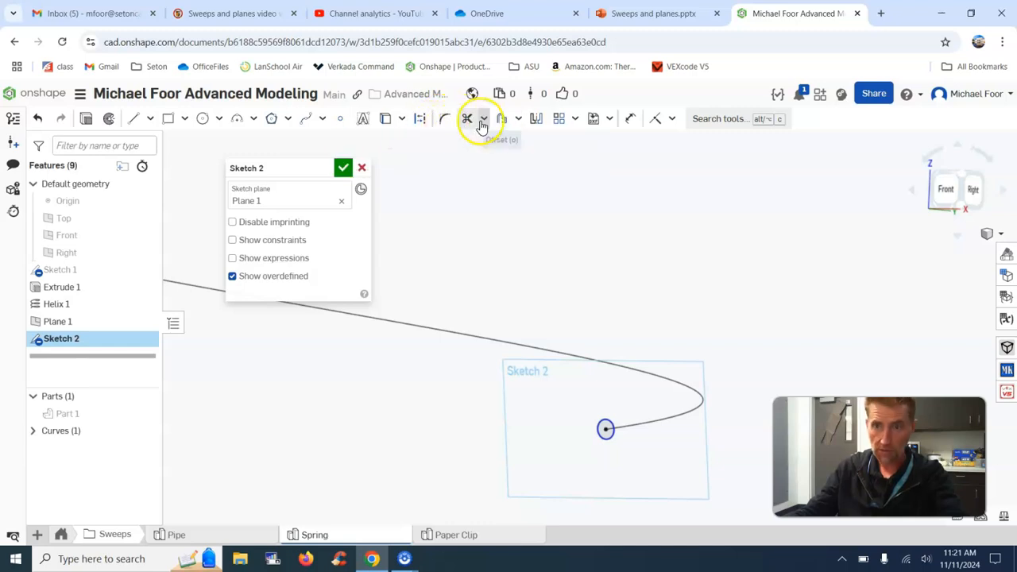
- Dimension the circle's diameter at the helix end to 0.25 in and finish the sketch
{"action": "left_click", "coordinate": [628, 119]}
{"action": "scroll", "coordinate": [568, 476], "scroll_direction": "up", "scroll_amount": 1}
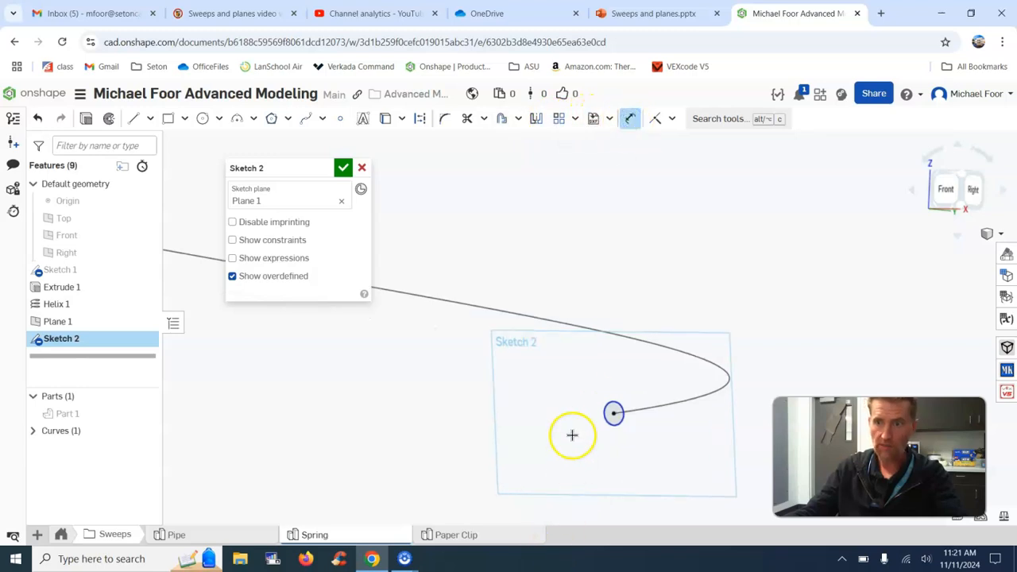
{"action": "left_click", "coordinate": [580, 389]}
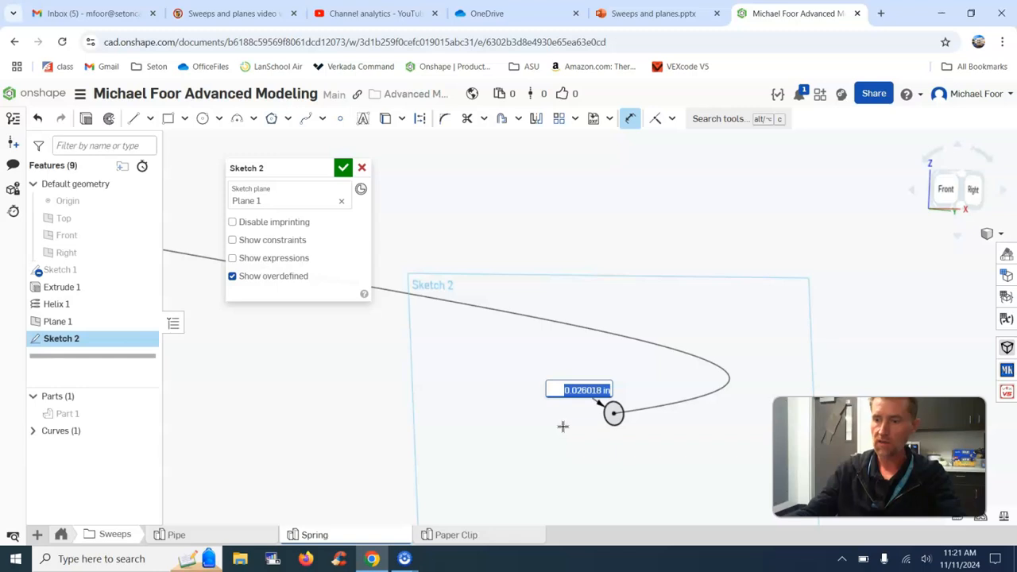
{"action": "key", "text": "BackSpace"}
{"action": "type", "text": "25"}
{"action": "key", "text": "Return"}
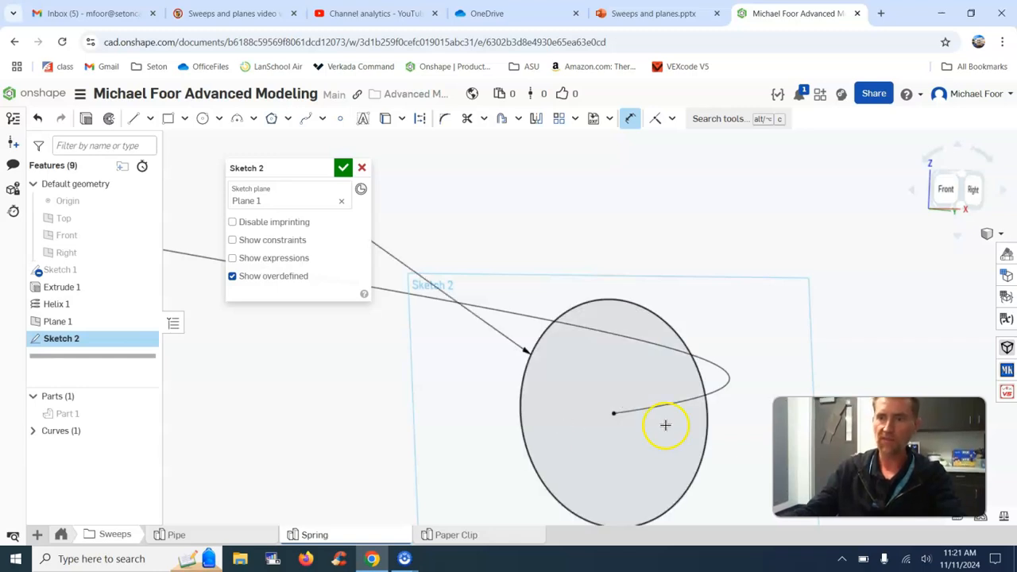
{"action": "scroll", "coordinate": [665, 425], "scroll_direction": "down", "scroll_amount": 10}
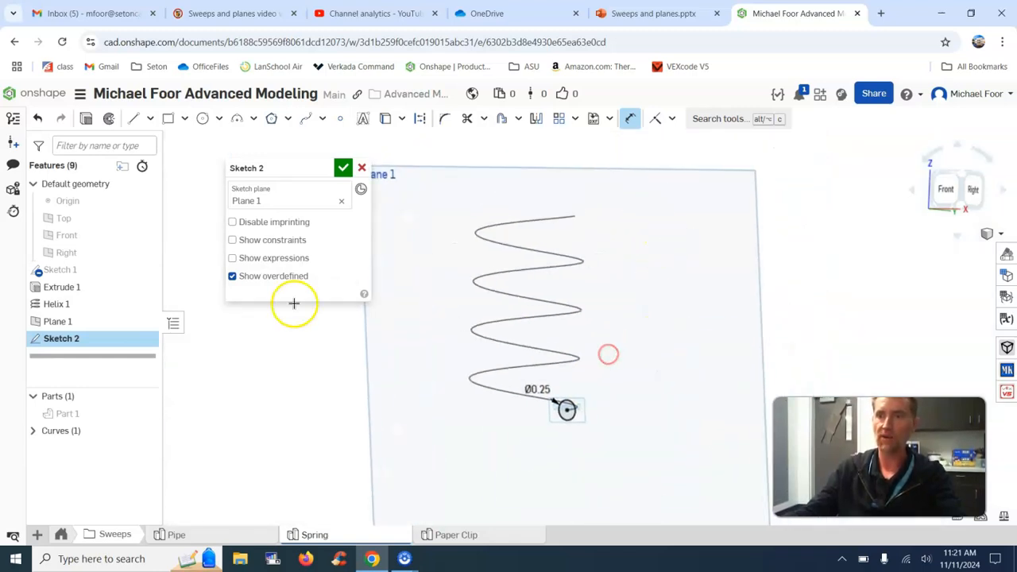
{"action": "left_click", "coordinate": [342, 167]}
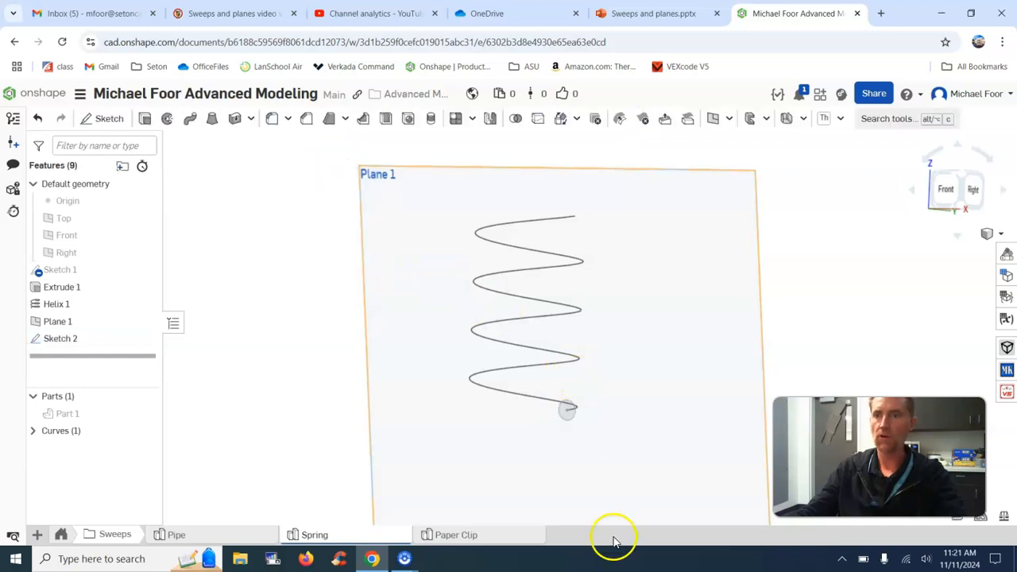
- Sweep the circle region of Sketch 2 along the helix curve as a new solid
{"action": "scroll", "coordinate": [642, 461], "scroll_direction": "up", "scroll_amount": 2}
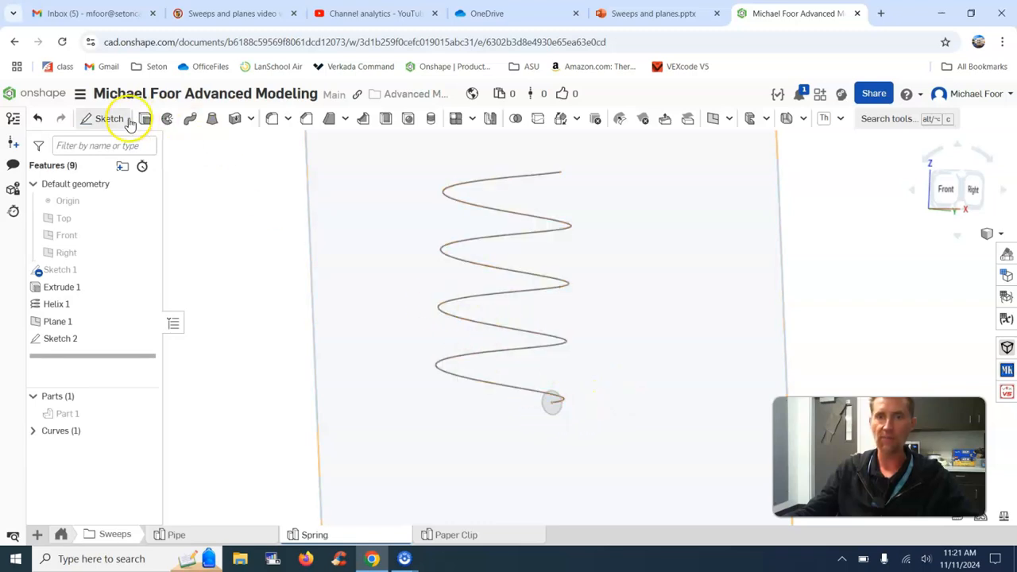
{"action": "left_click", "coordinate": [192, 119]}
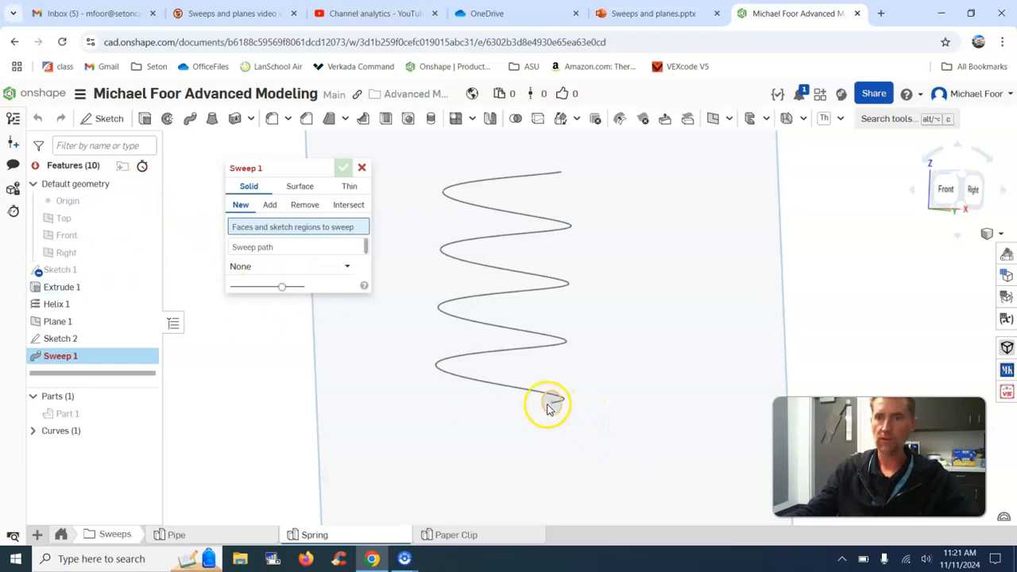
{"action": "left_click", "coordinate": [554, 405]}
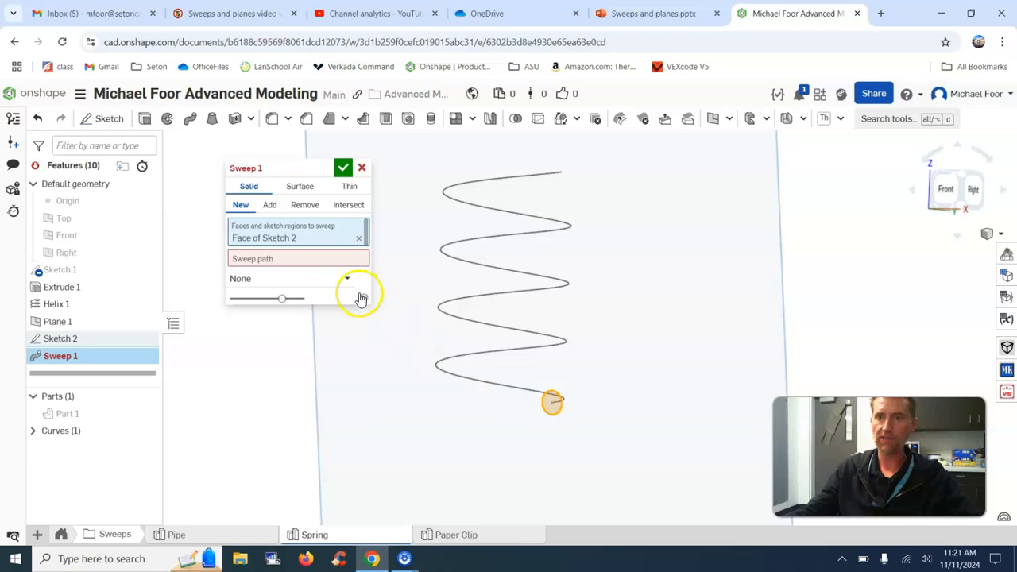
{"action": "left_click", "coordinate": [263, 259]}
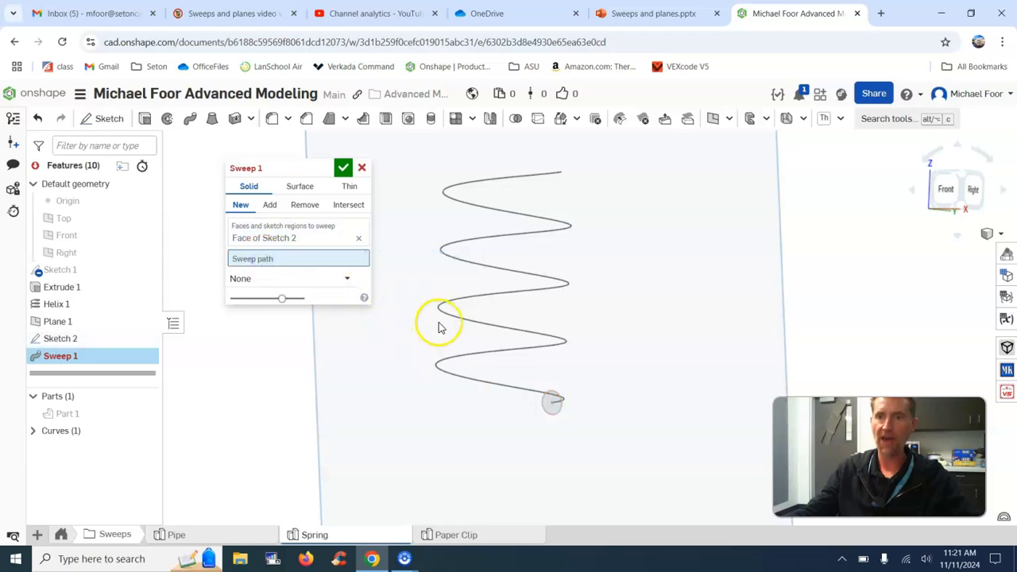
{"action": "left_click", "coordinate": [460, 356]}
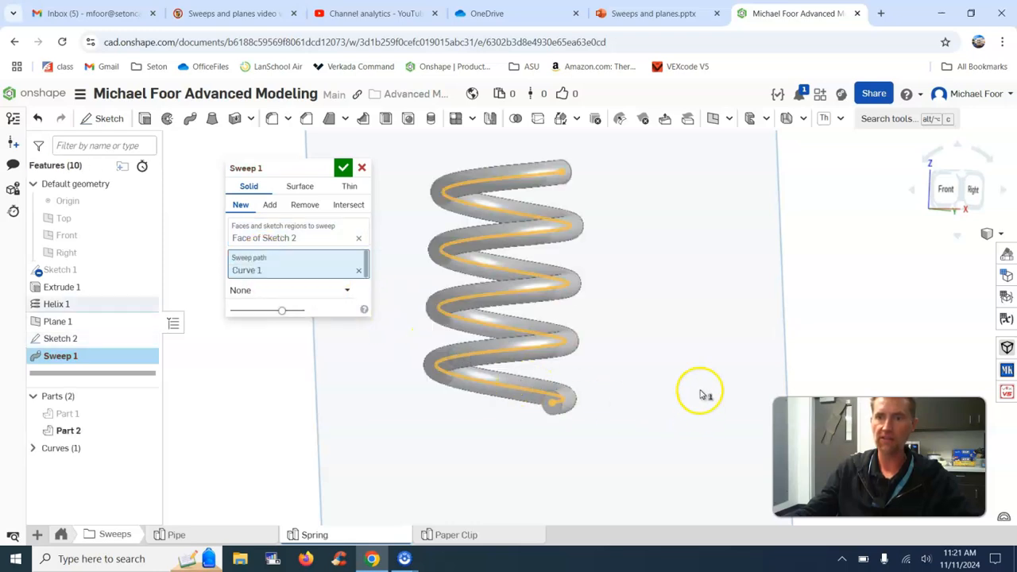
{"action": "left_click", "coordinate": [343, 168]}
- Hide Plane 1 around the spring and open the Paper Clip studio
{"action": "mouse_move", "coordinate": [608, 313]}
{"action": "right_mouse_down"}
{"action": "mouse_move", "coordinate": [638, 302]}
{"action": "mouse_move", "coordinate": [551, 302]}
{"action": "mouse_move", "coordinate": [652, 307]}
{"action": "right_mouse_up"}
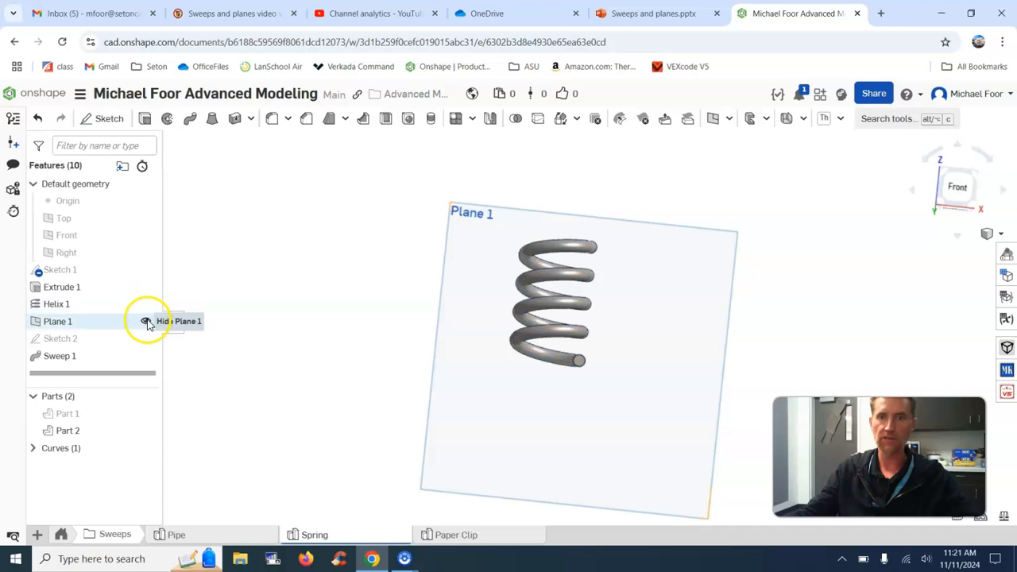
{"action": "left_click", "coordinate": [145, 320]}
{"action": "right_click_drag", "start_coordinate": [309, 333], "coordinate": [418, 435]}
{"action": "left_click", "coordinate": [488, 284]}
{"action": "left_click", "coordinate": [483, 536]}
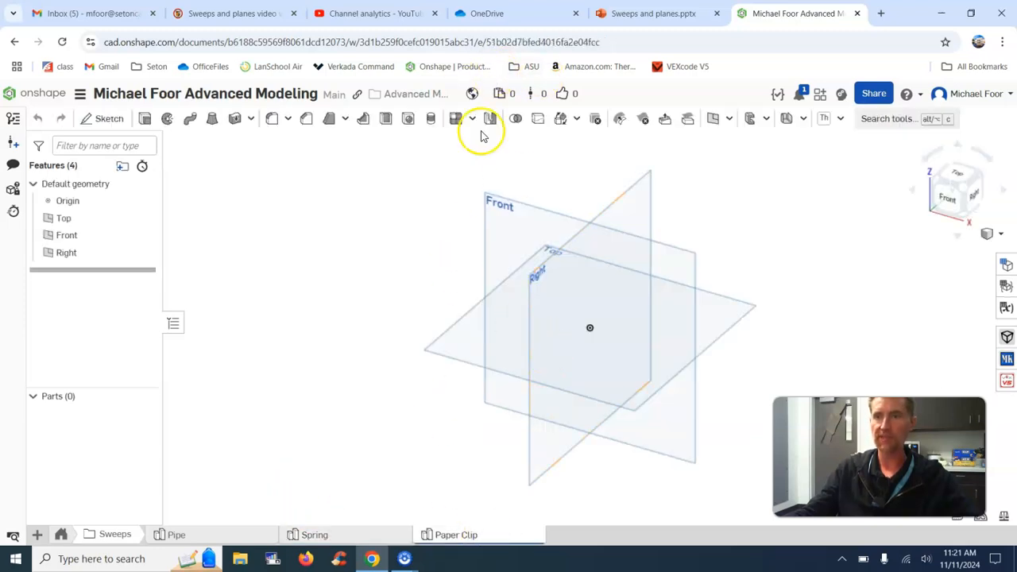
- Switch to the Sweeps and planes presentation in PowerPoint and open slide 9 with the paper clip sketch instructions
{"action": "left_click", "coordinate": [662, 14]}
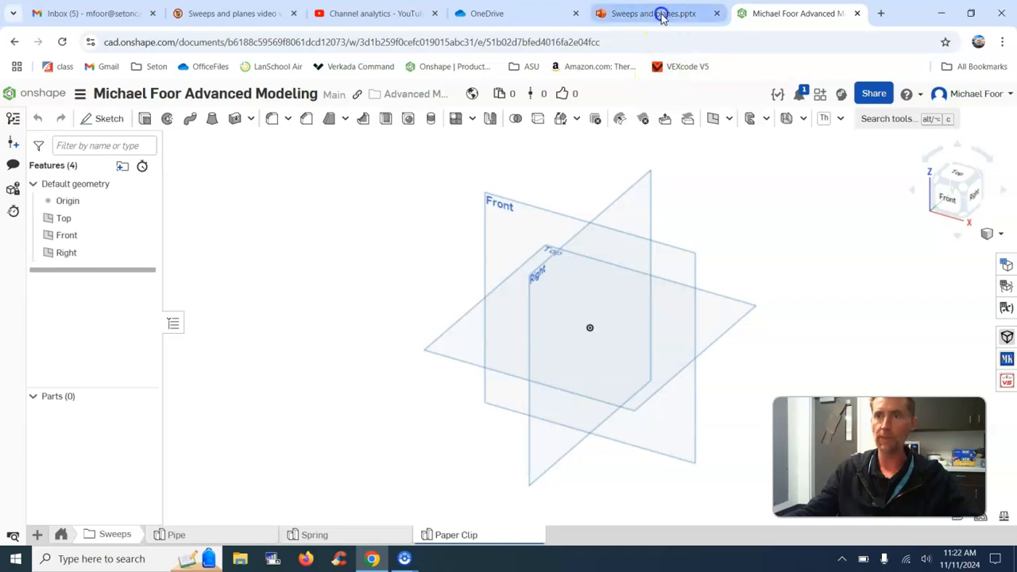
{"action": "scroll", "coordinate": [103, 333], "scroll_direction": "up", "scroll_amount": 3}
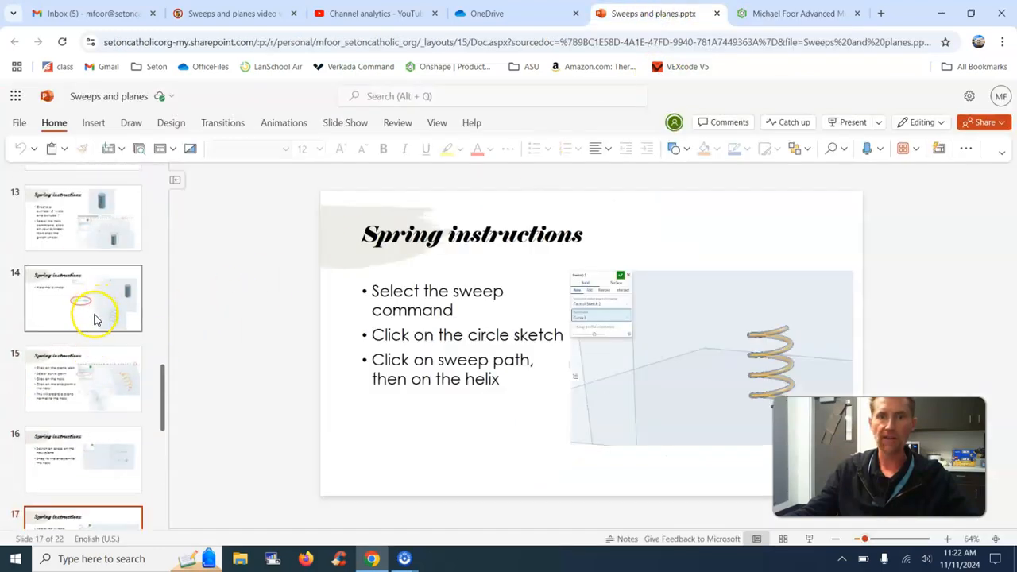
{"action": "scroll", "coordinate": [94, 319], "scroll_direction": "up", "scroll_amount": 5}
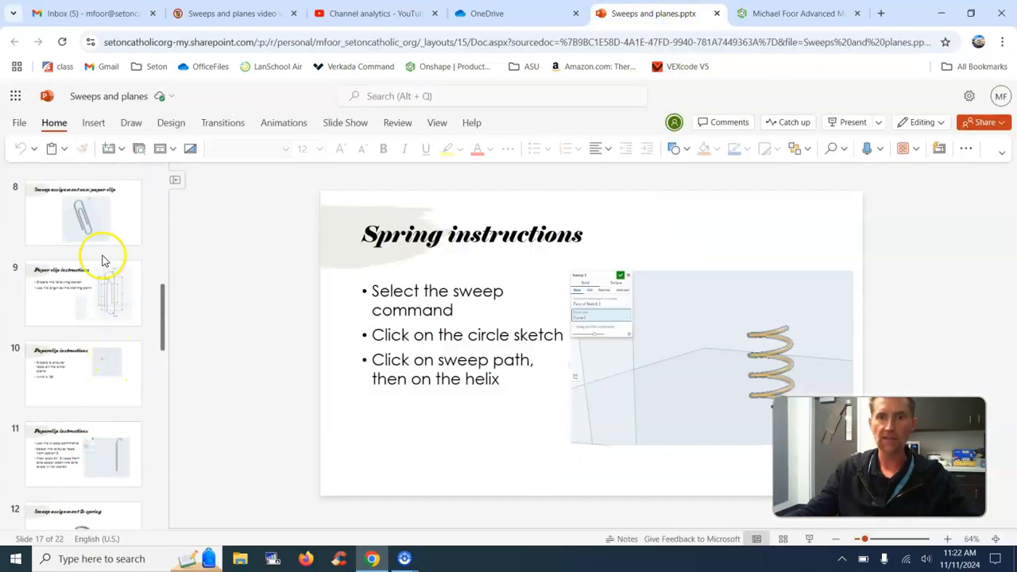
{"action": "left_click", "coordinate": [105, 227]}
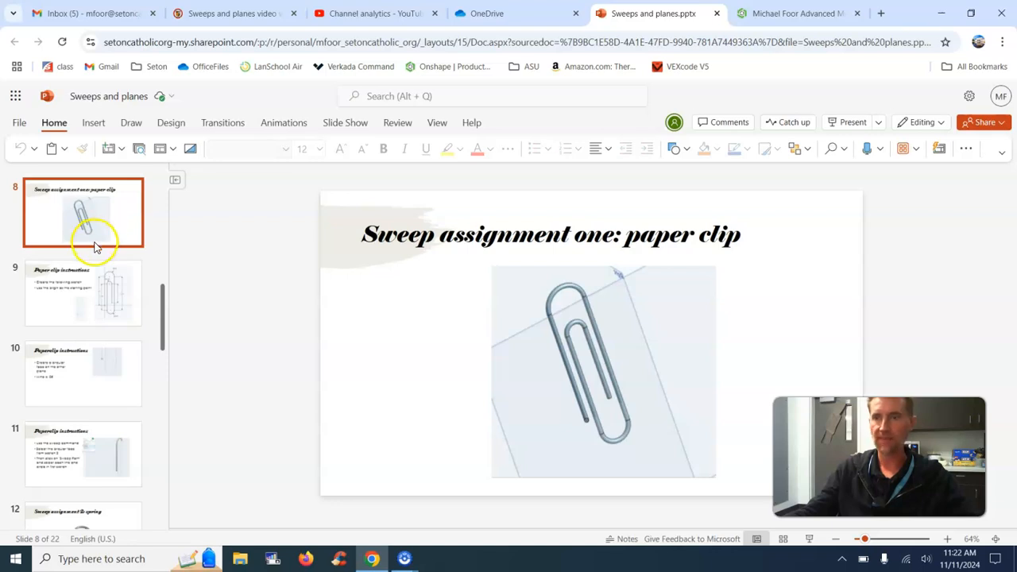
{"action": "left_click", "coordinate": [93, 292]}
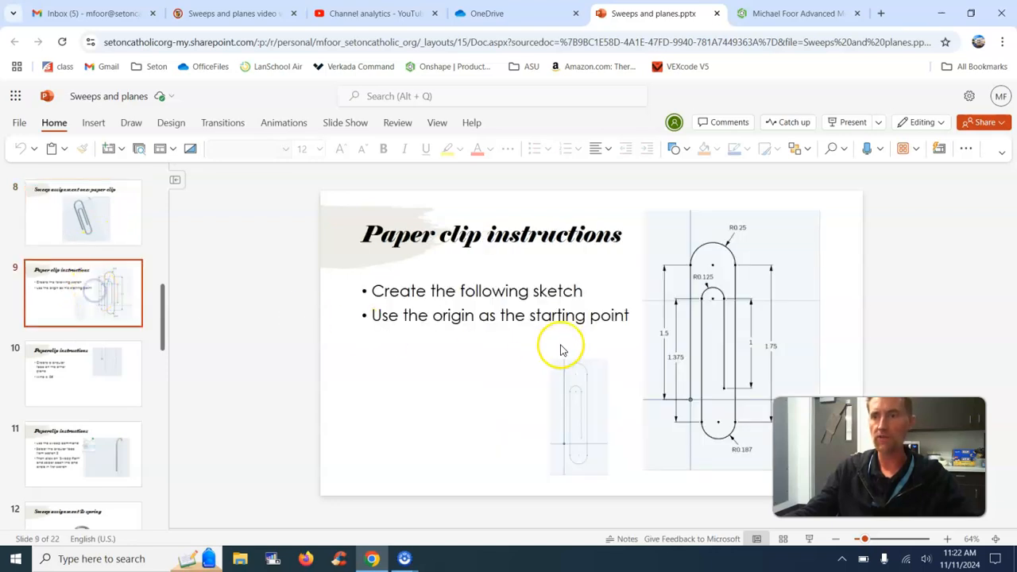
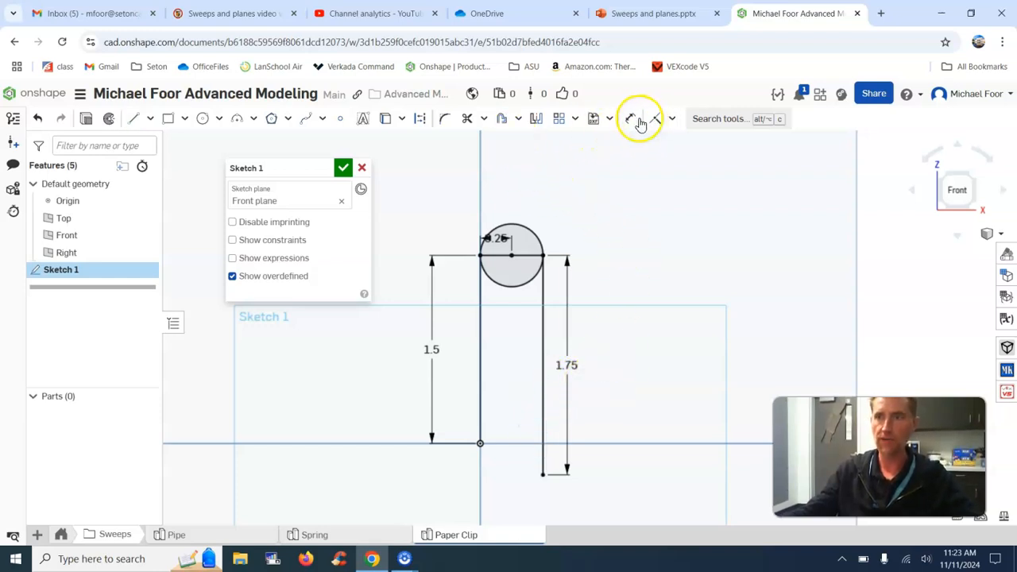
- Trim the circle's lower half and the horizontal line across its centre, leaving only the upper arc between the two vertical lines
{"action": "left_click", "coordinate": [466, 119]}
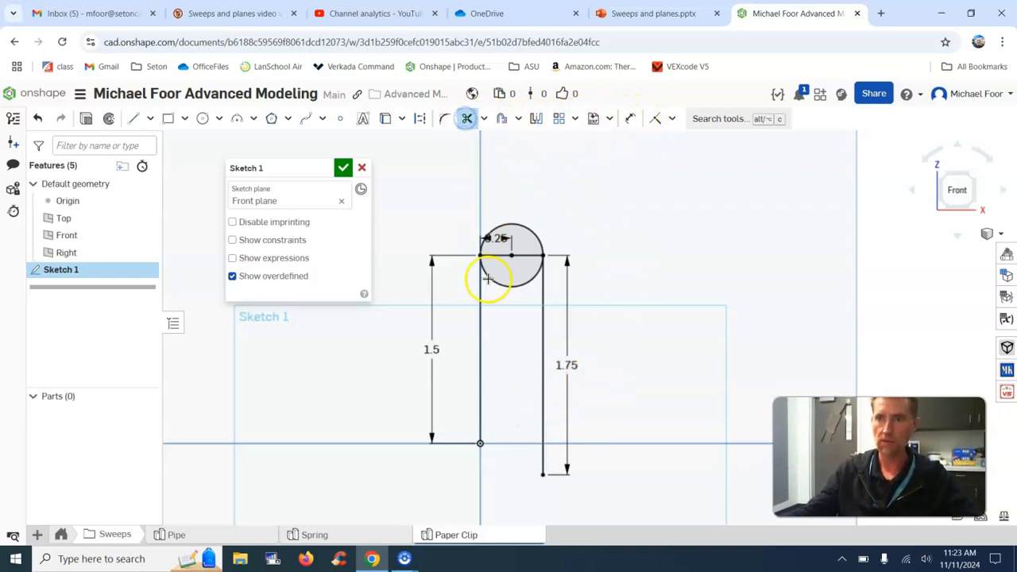
{"action": "left_click", "coordinate": [501, 284]}
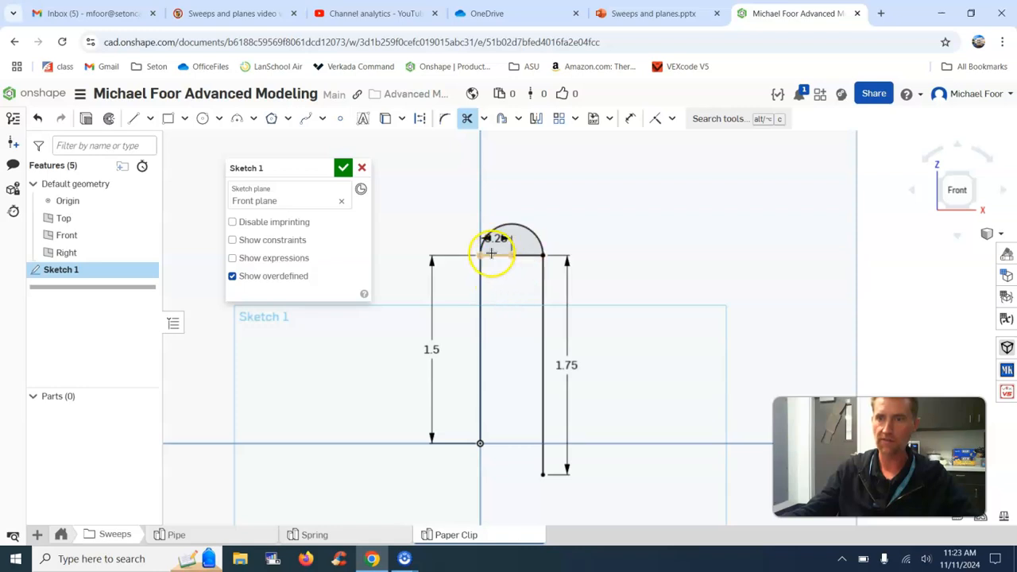
{"action": "left_click", "coordinate": [526, 252]}
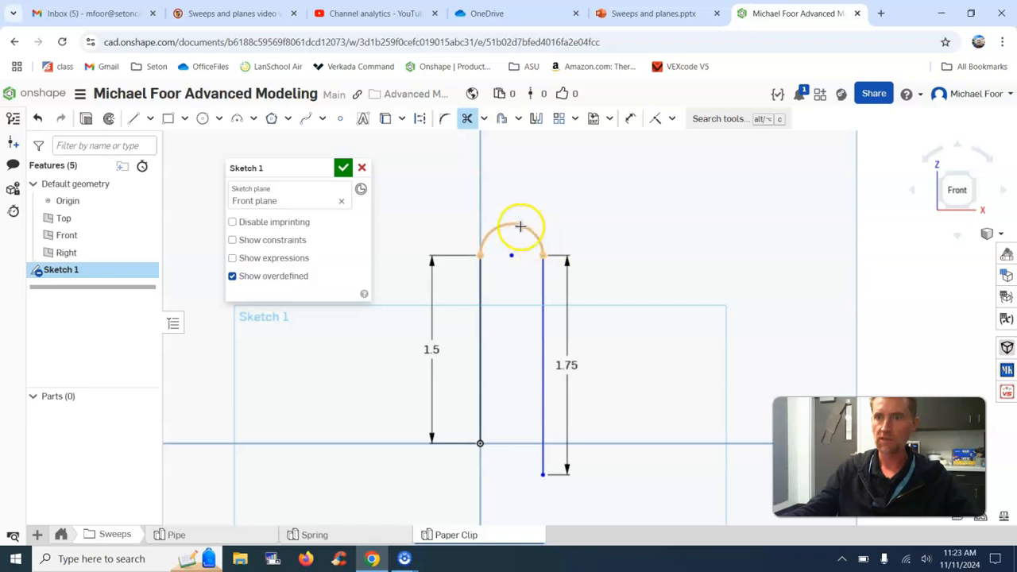
{"action": "middle_click_drag", "start_coordinate": [612, 241], "coordinate": [600, 187]}
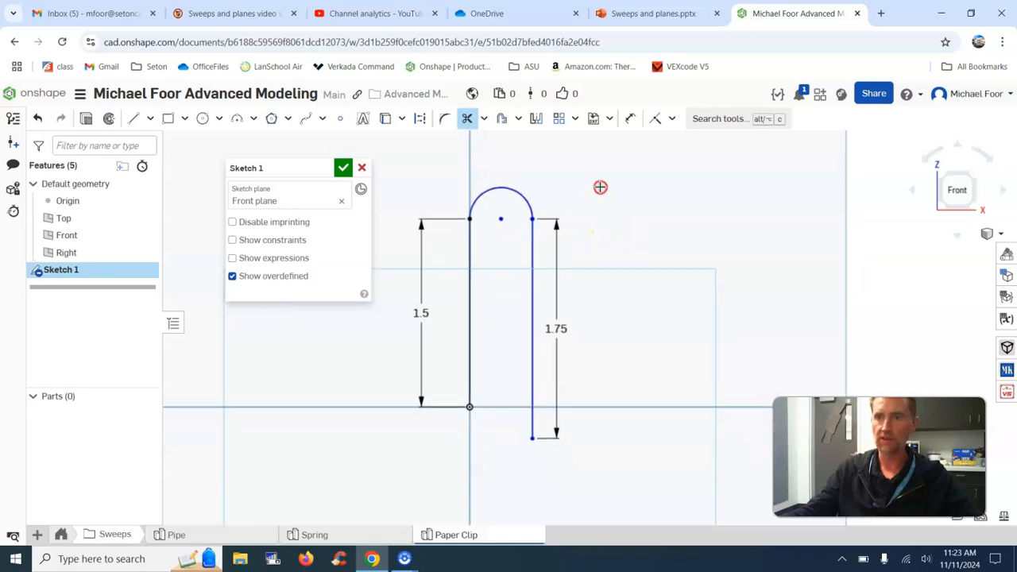
- Check the instruction slide in PowerPoint, return to Onshape and draw a 0.187 in horizontal line inward from the 1.75 in line's lower end
{"action": "left_click", "coordinate": [641, 15]}
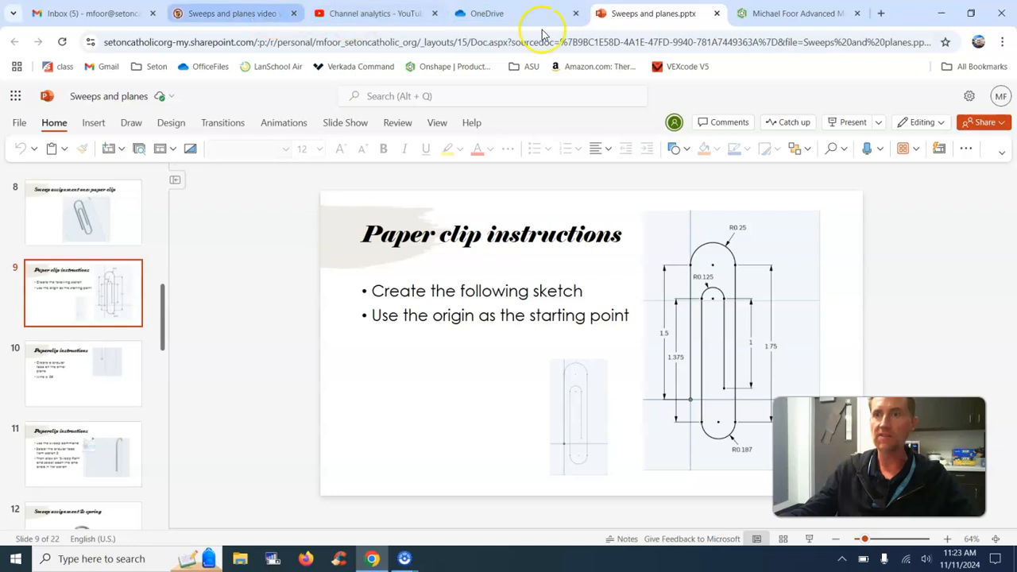
{"action": "left_click", "coordinate": [802, 16]}
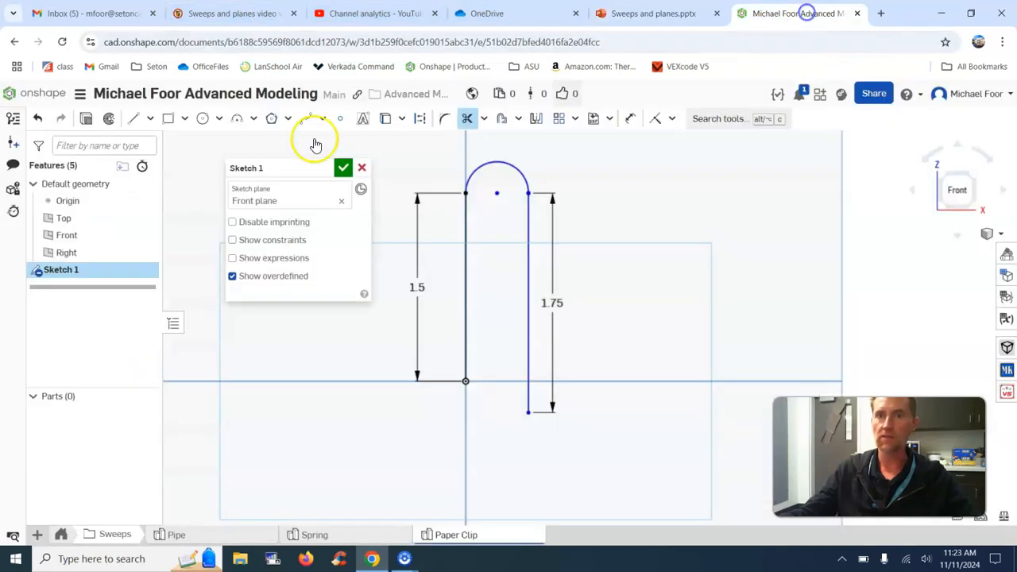
{"action": "left_click", "coordinate": [129, 118]}
{"action": "scroll", "coordinate": [619, 476], "scroll_direction": "up", "scroll_amount": 3}
{"action": "left_click_drag", "start_coordinate": [474, 378], "coordinate": [436, 436]}
{"action": "key", "text": "Escape"}
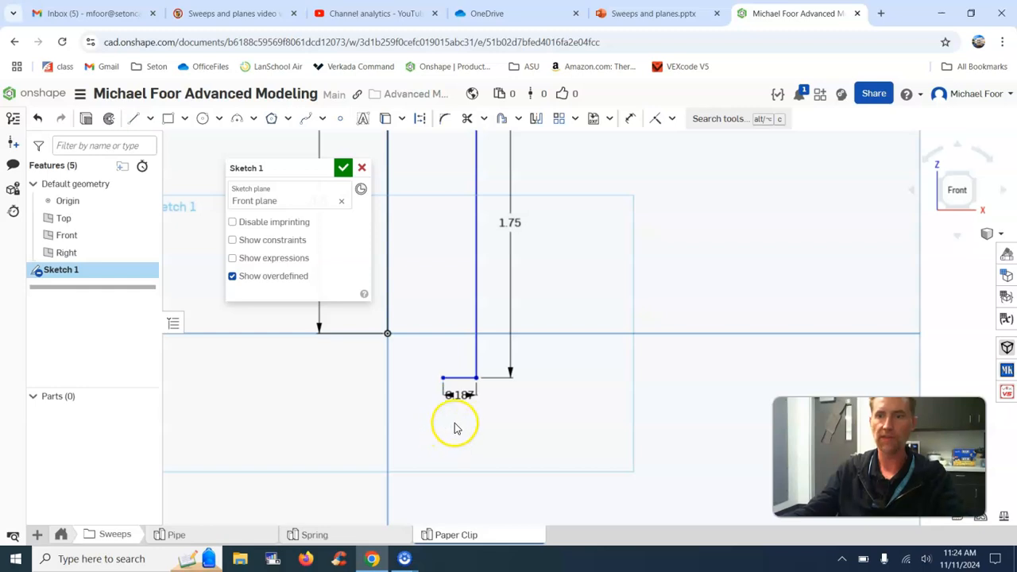
{"action": "middle_click_drag", "start_coordinate": [455, 424], "coordinate": [512, 418]}
- Draw a circle centred on the 0.187 in line's free end through the 1.75 in line's lower end, and extend that line across its diameter
{"action": "left_click", "coordinate": [208, 120]}
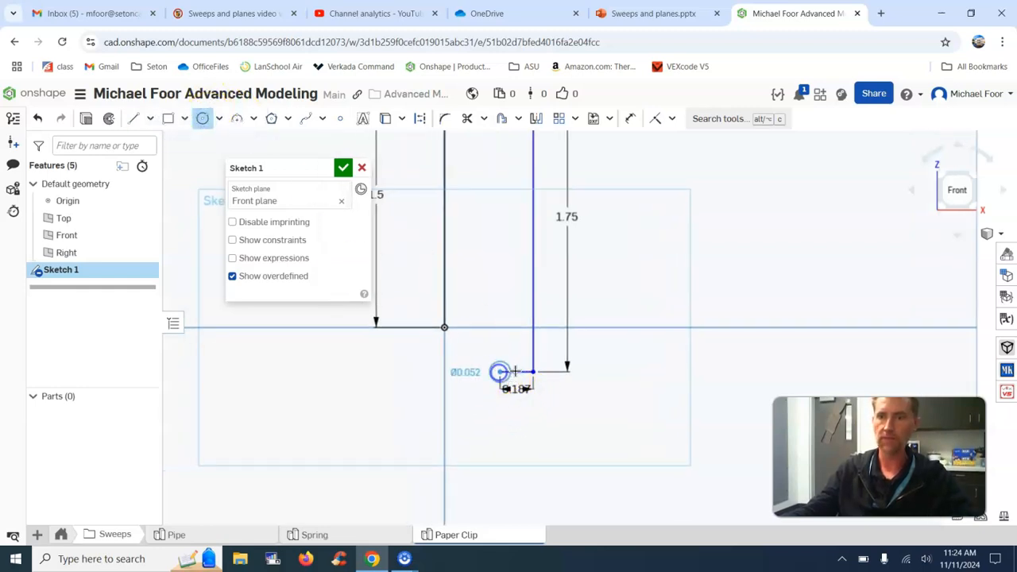
{"action": "left_click", "coordinate": [532, 371]}
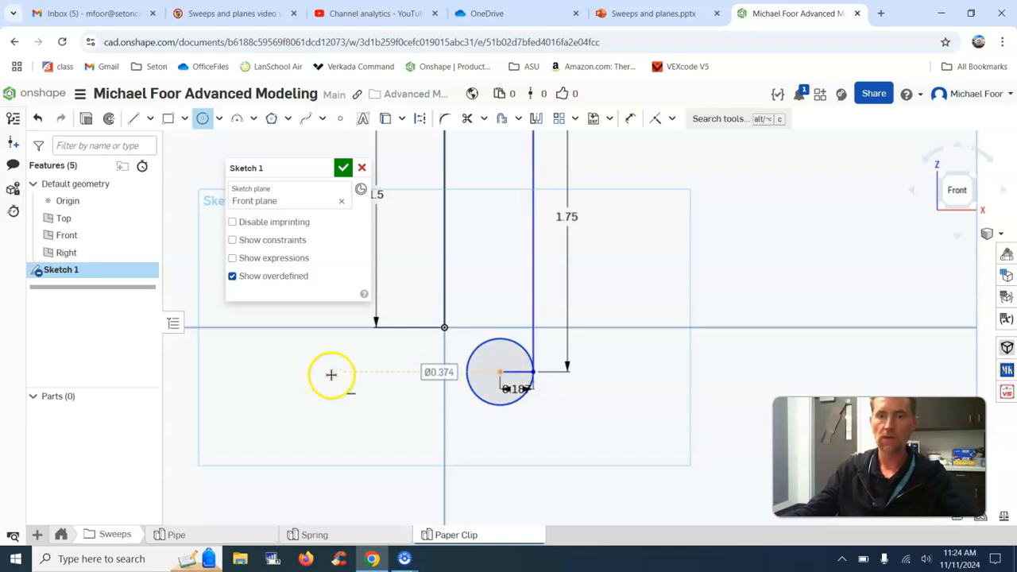
{"action": "left_click", "coordinate": [134, 120]}
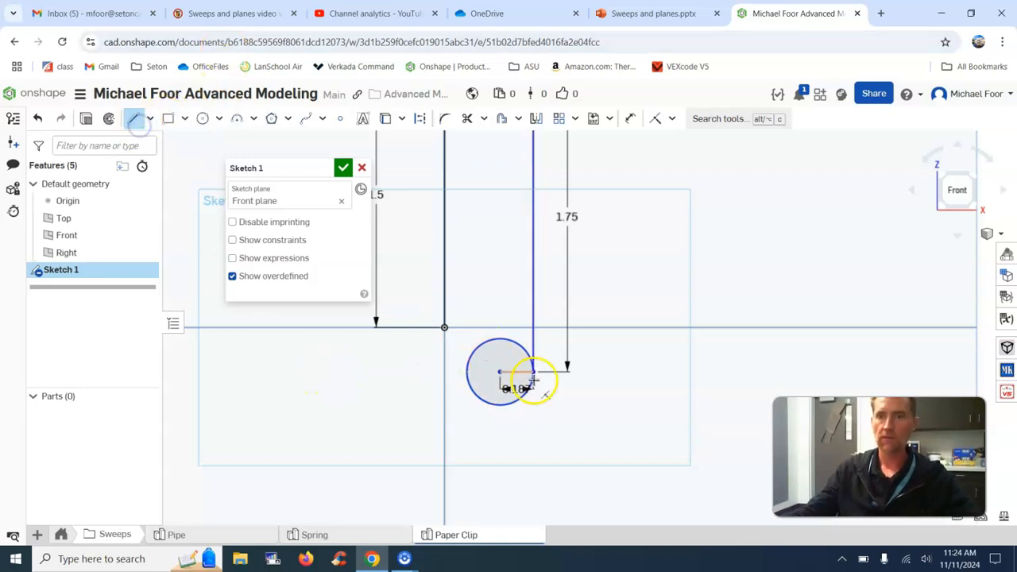
{"action": "left_click", "coordinate": [498, 370]}
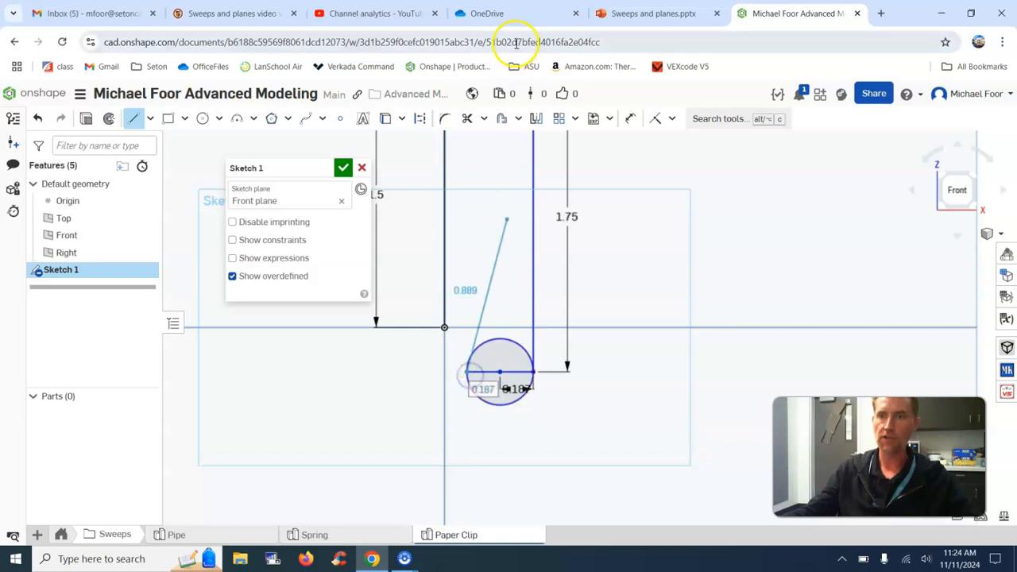
- Check the inner line's length on the PowerPoint slide and draw a 1.375 in vertical line upward from the diameter line's free end in Onshape
{"action": "left_click", "coordinate": [625, 16]}
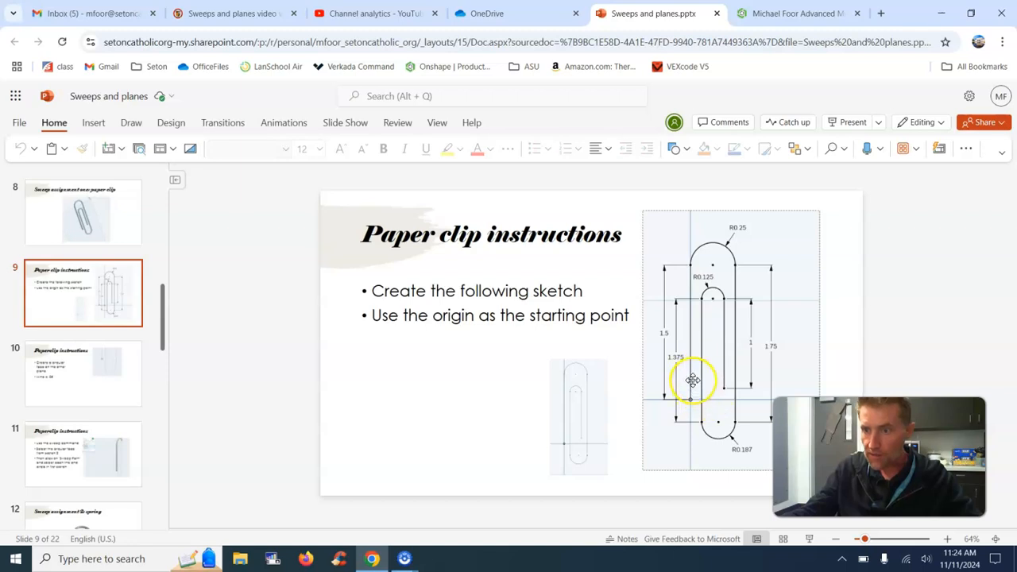
{"action": "left_click", "coordinate": [781, 15]}
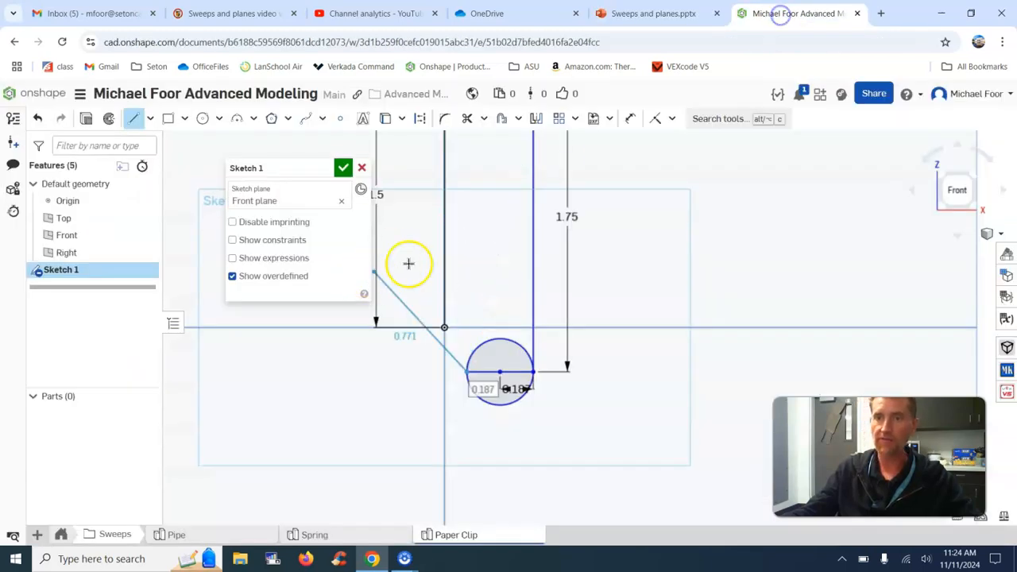
{"action": "left_click", "coordinate": [466, 248]}
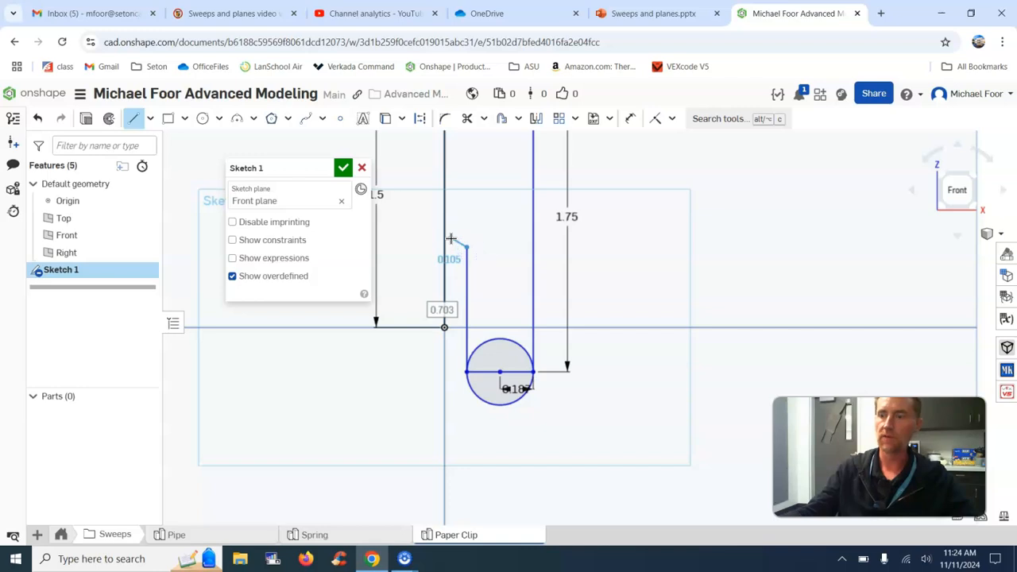
{"action": "key", "text": "Return"}
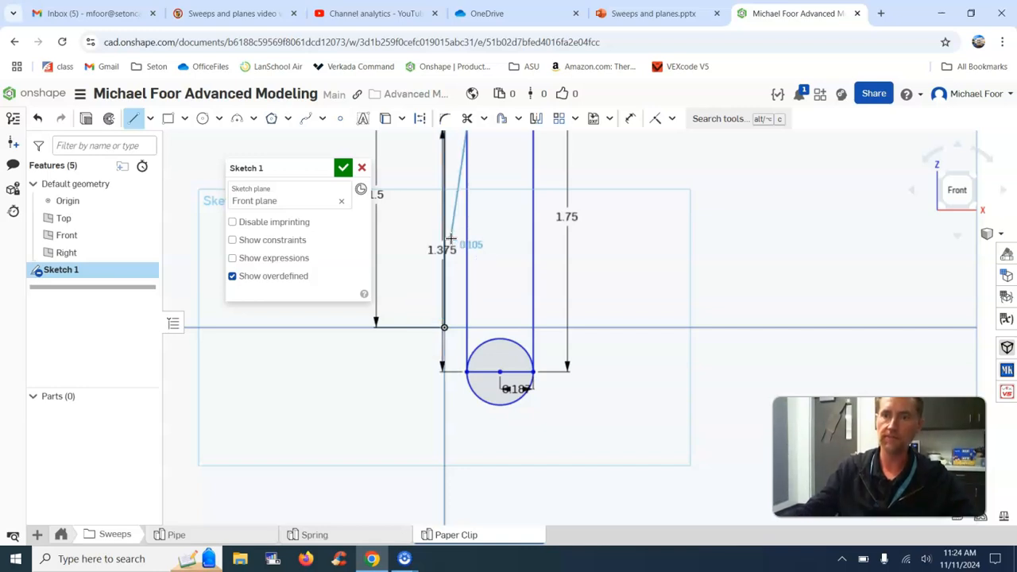
{"action": "scroll", "coordinate": [529, 214], "scroll_direction": "up", "scroll_amount": 1}
{"action": "middle_click_drag", "start_coordinate": [529, 214], "coordinate": [506, 390]}
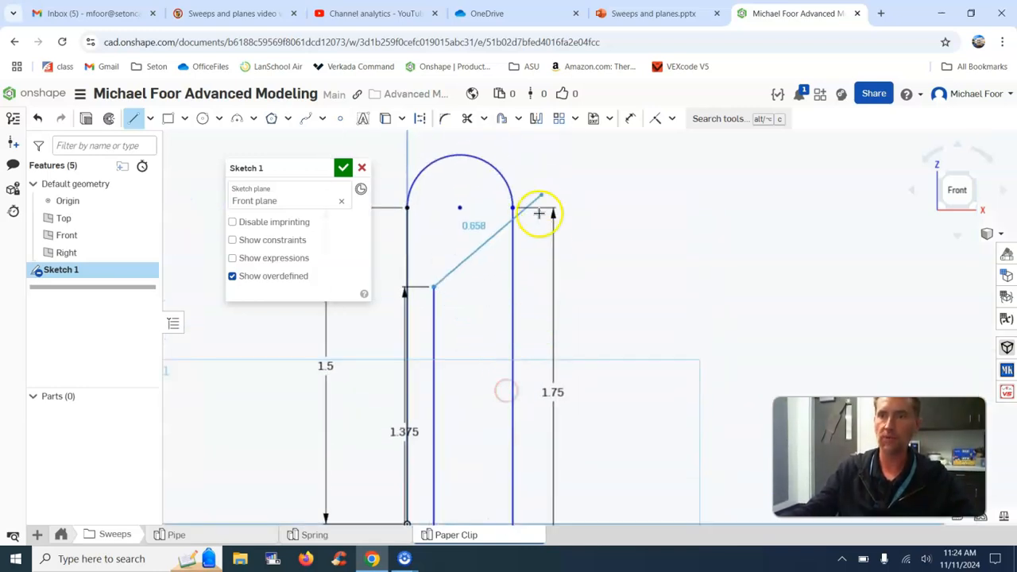
- Check the inner arc radius on the PowerPoint slide and draw a 0.125 in horizontal line inward from the 1.375 in line's upper end in Onshape
{"action": "left_click", "coordinate": [658, 13]}
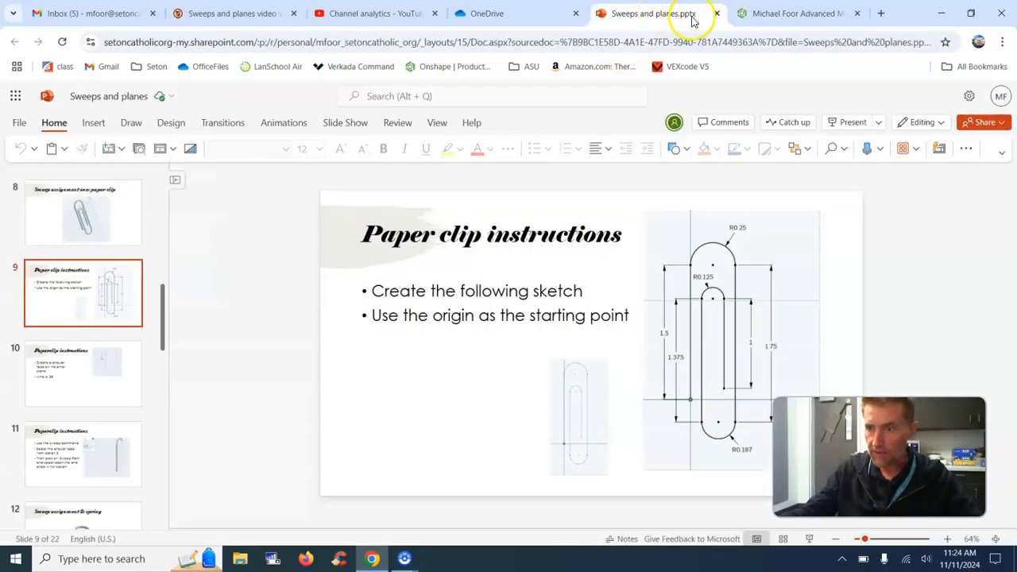
{"action": "left_click", "coordinate": [769, 8]}
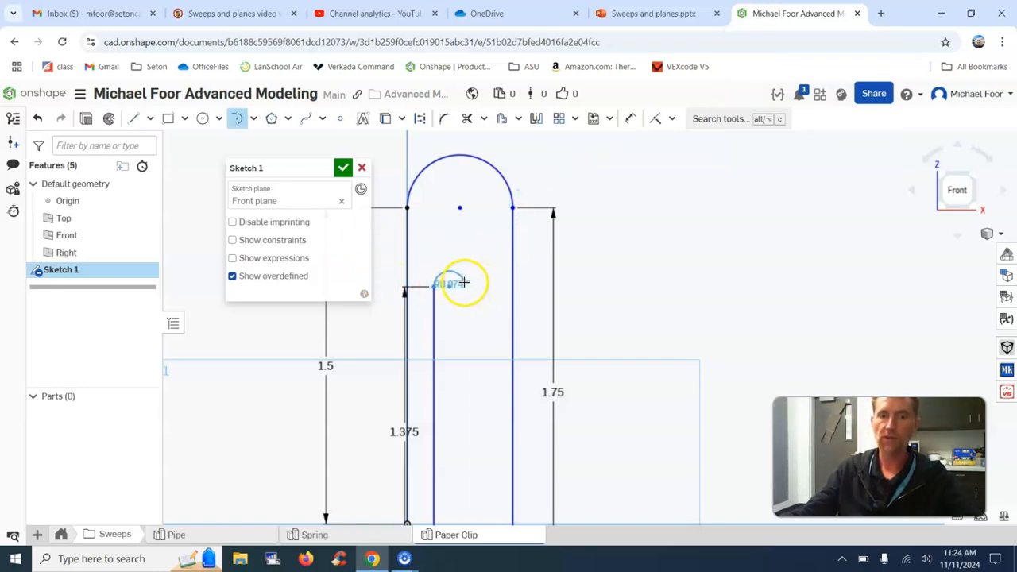
{"action": "key", "text": "Escape"}
{"action": "key", "text": "l"}
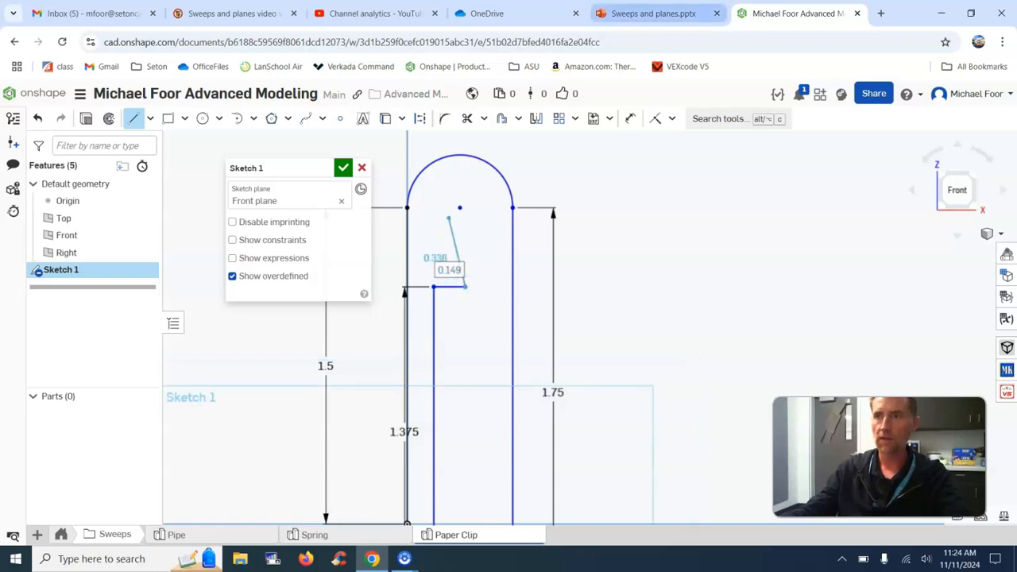
{"action": "left_click", "coordinate": [652, 13]}
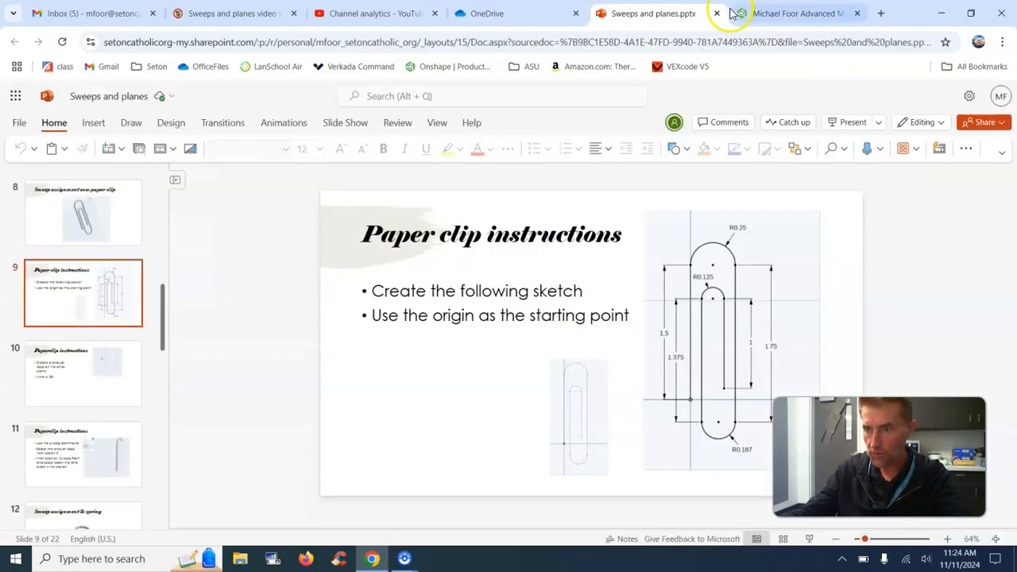
{"action": "left_click", "coordinate": [757, 14]}
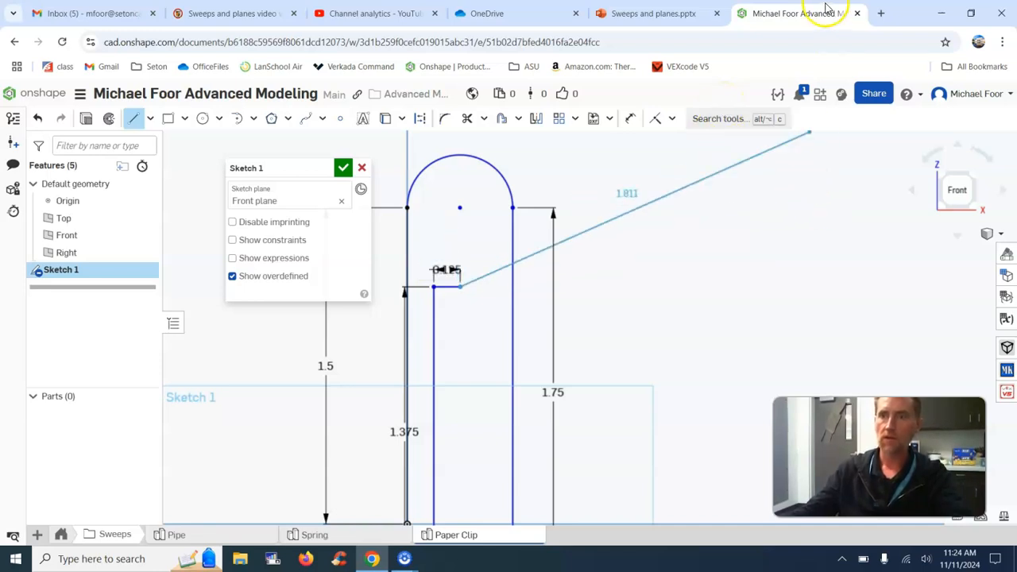
{"action": "key", "text": "Escape"}
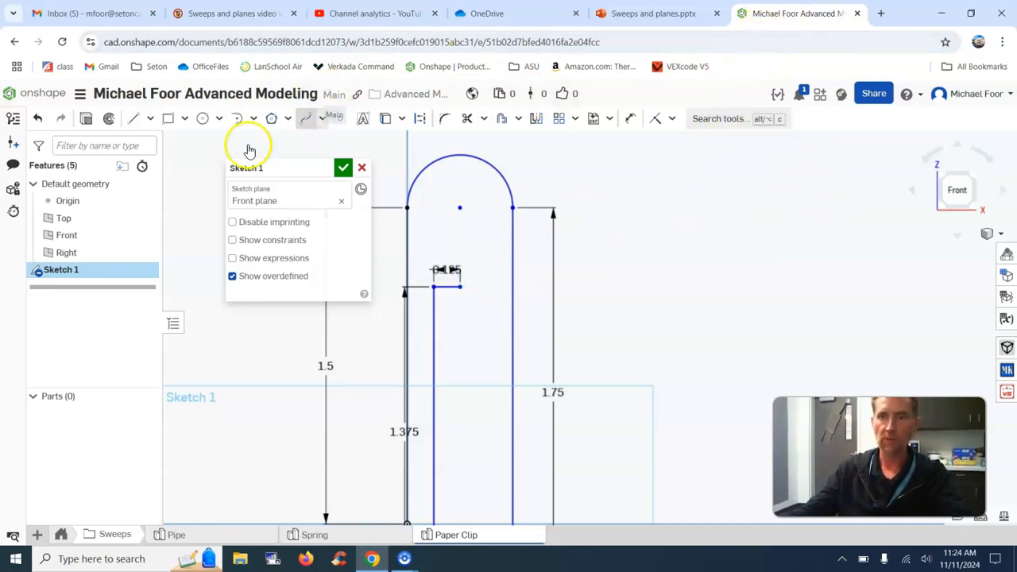
- Draw a circle centred on the 0.125 in line's free end through the 1.375 in line's upper end, and extend that line across its diameter
{"action": "left_click", "coordinate": [203, 119]}
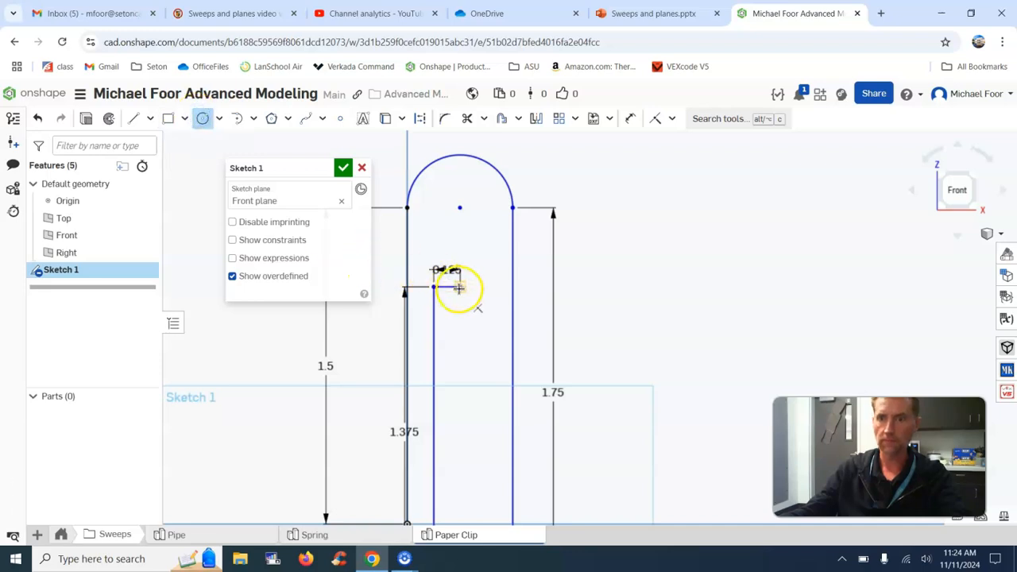
{"action": "left_click", "coordinate": [432, 286]}
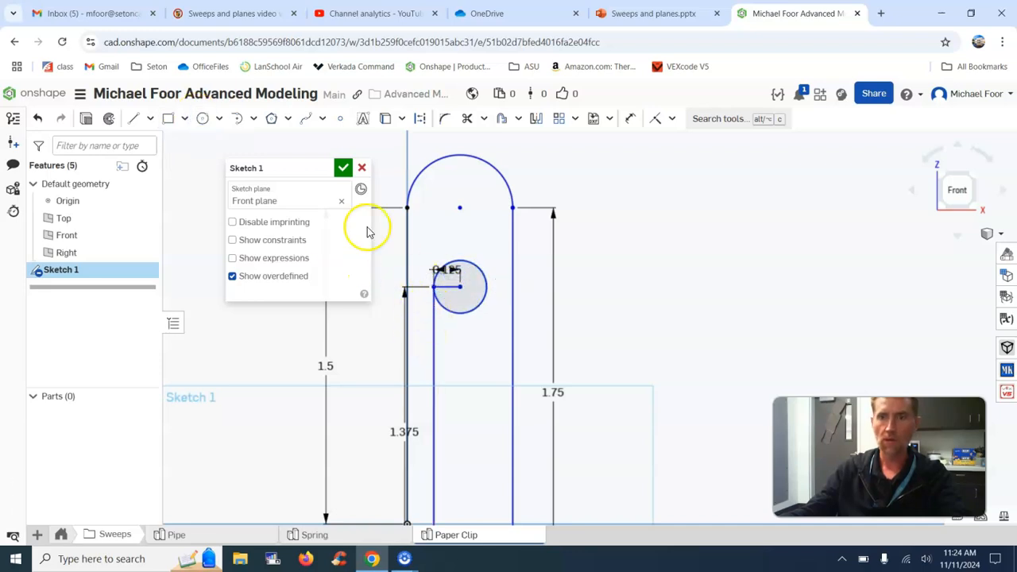
{"action": "left_click", "coordinate": [133, 120]}
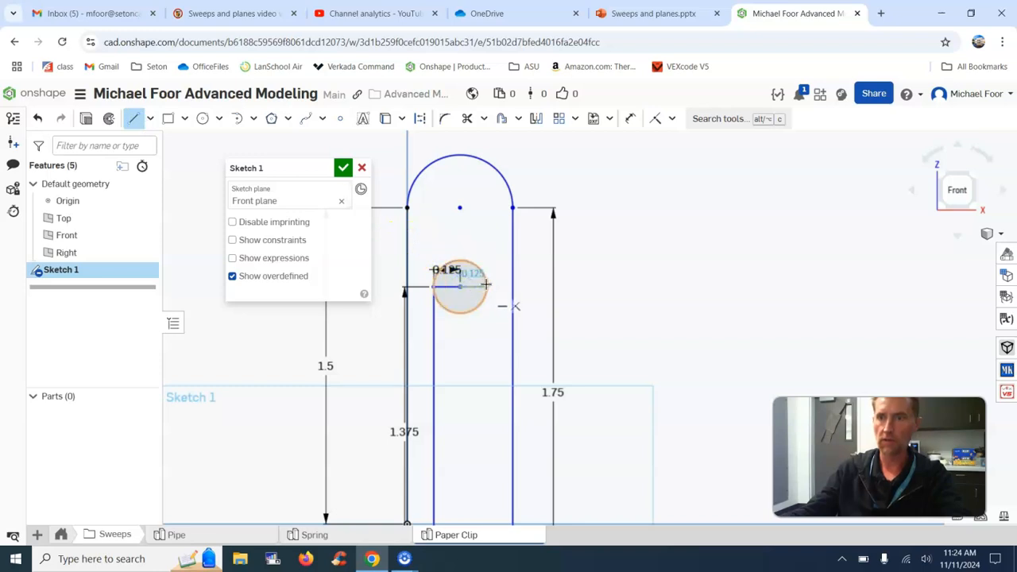
{"action": "left_click", "coordinate": [488, 284]}
- Check the innermost line's length on the PowerPoint slide and draw a 1 in vertical line downward from the diameter line's free end in Onshape
{"action": "left_click", "coordinate": [678, 14]}
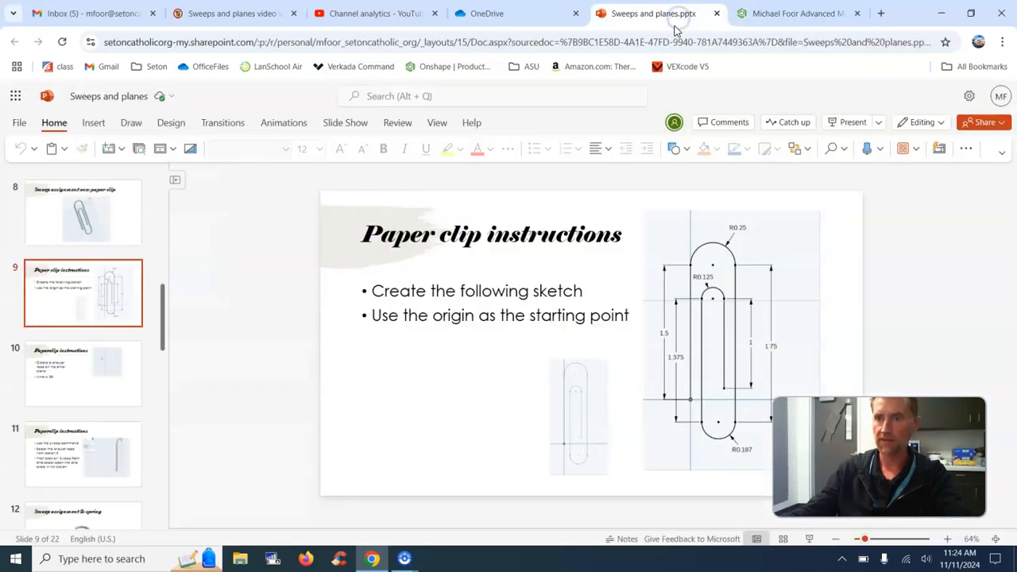
{"action": "left_click", "coordinate": [782, 12]}
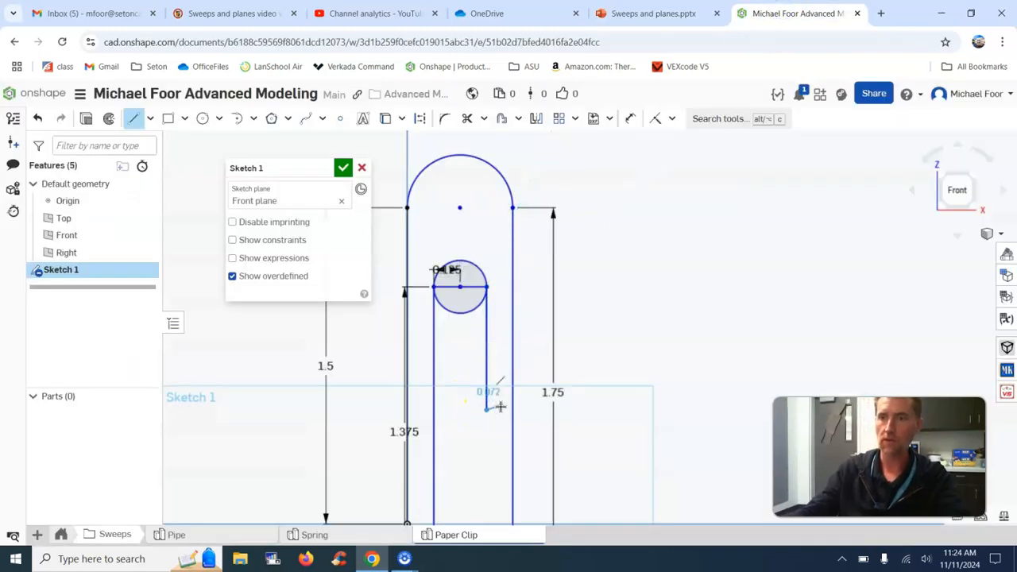
{"action": "left_click", "coordinate": [486, 497]}
{"action": "key", "text": "Escape"}
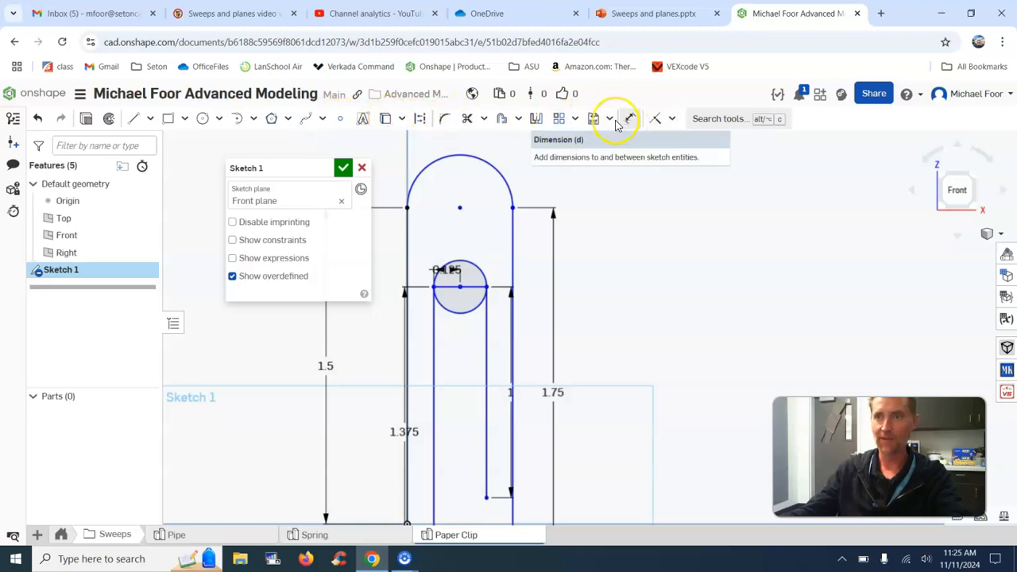
- Trim the inner halves and diameter lines of the upper inner circle and the bottom circle, leaving only the path's rounded ends
{"action": "left_click", "coordinate": [468, 119]}
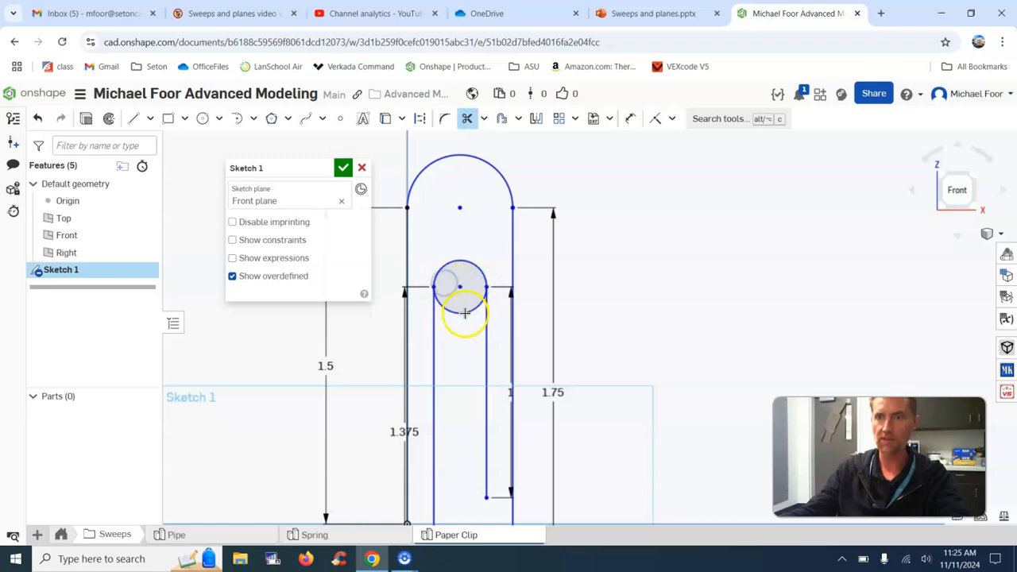
{"action": "left_click", "coordinate": [465, 315]}
{"action": "scroll", "coordinate": [735, 342], "scroll_direction": "down", "scroll_amount": 5}
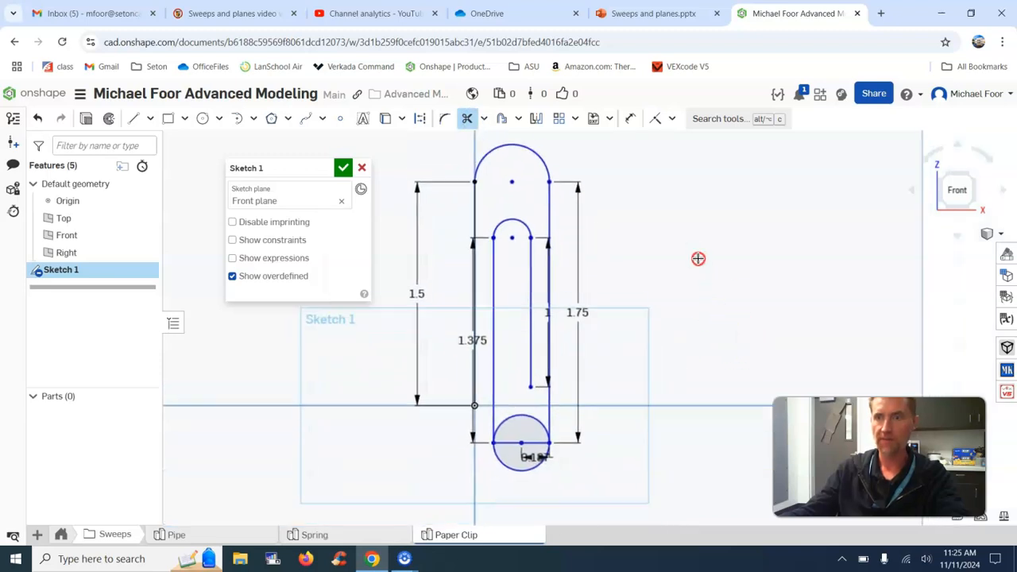
{"action": "left_click", "coordinate": [535, 411]}
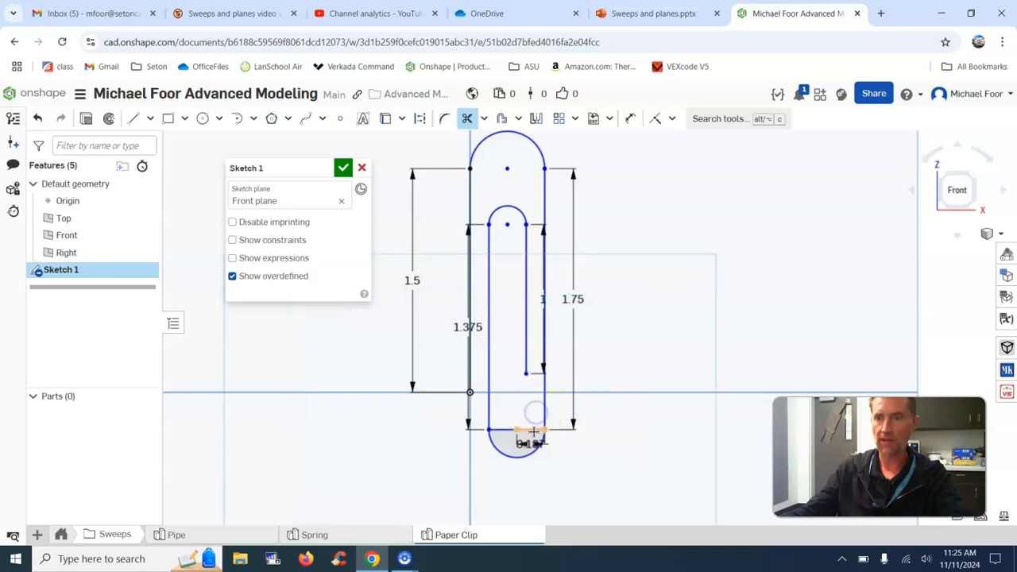
{"action": "left_click", "coordinate": [537, 430]}
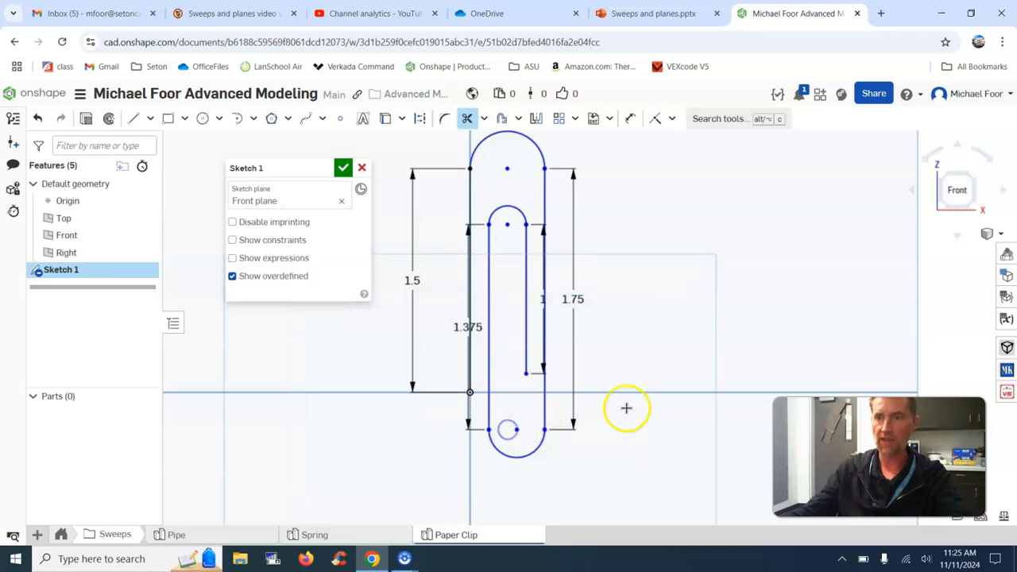
{"action": "key", "text": "Escape"}
- Move the 1.75, 1 and 1.375 in dimensions clear of the paper clip outline and finish the path sketch
{"action": "left_click_drag", "start_coordinate": [577, 294], "coordinate": [644, 299]}
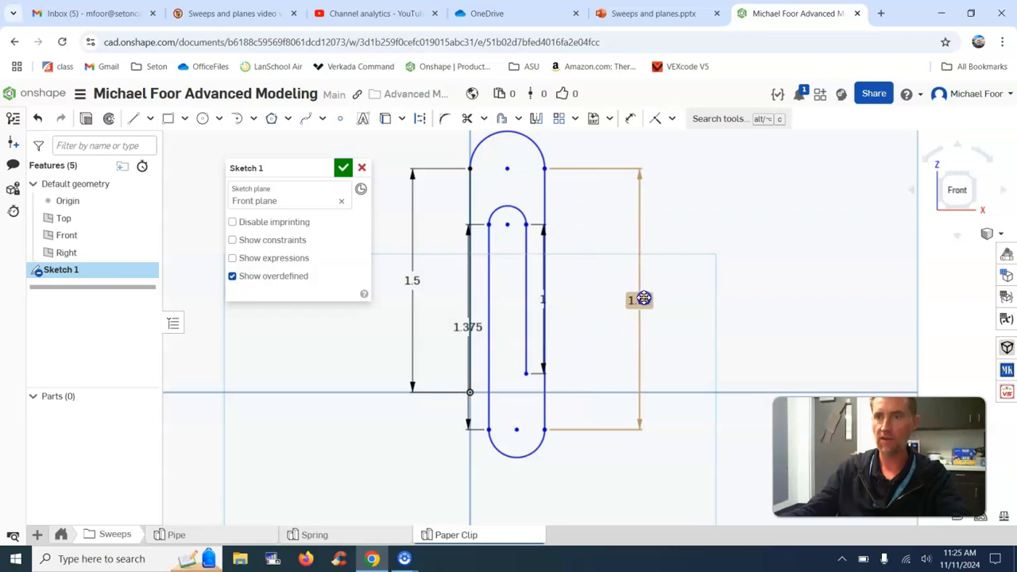
{"action": "left_click_drag", "start_coordinate": [537, 298], "coordinate": [580, 298]}
{"action": "left_click_drag", "start_coordinate": [468, 325], "coordinate": [443, 332]}
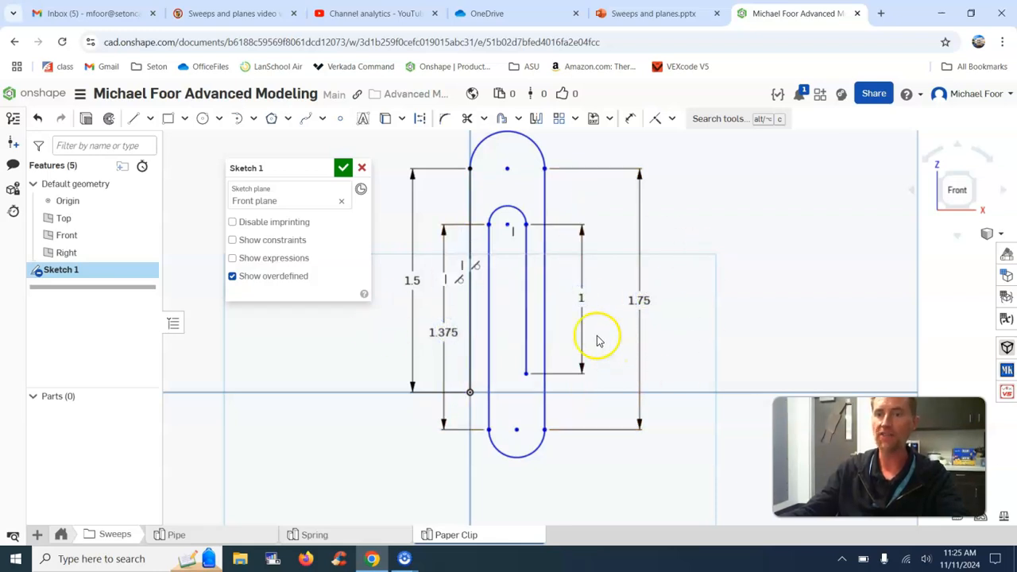
{"action": "left_click", "coordinate": [342, 167]}
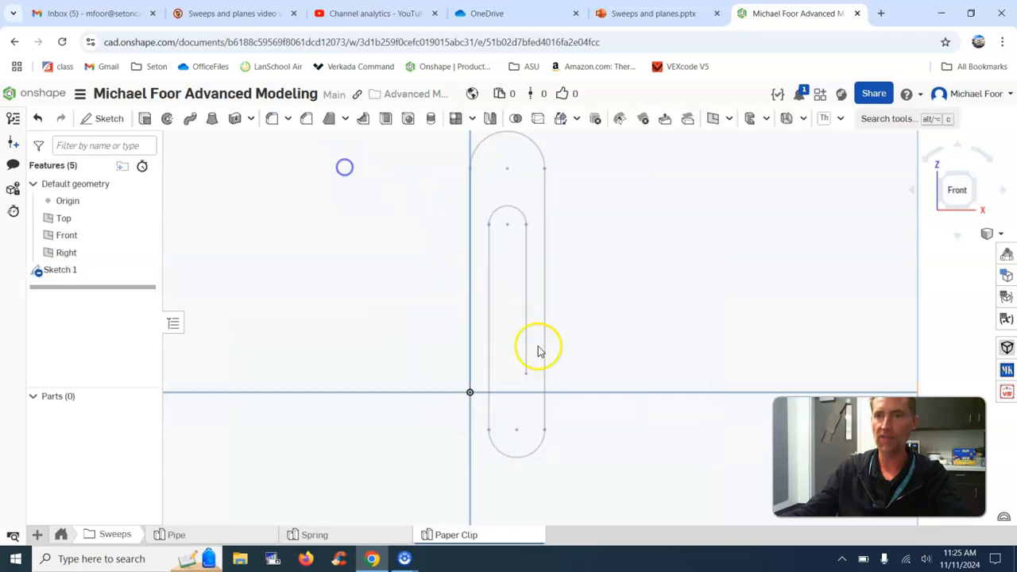
- Start a new sketch on the Top plane for the paper clip's wire profile
{"action": "right_click_drag", "start_coordinate": [660, 411], "coordinate": [665, 384]}
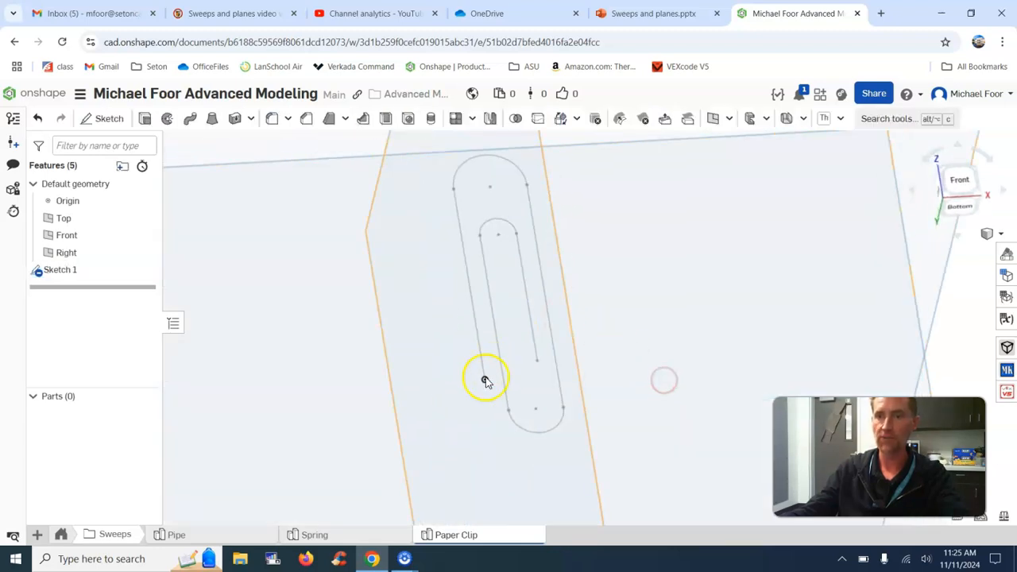
{"action": "scroll", "coordinate": [471, 362], "scroll_direction": "down", "scroll_amount": 3}
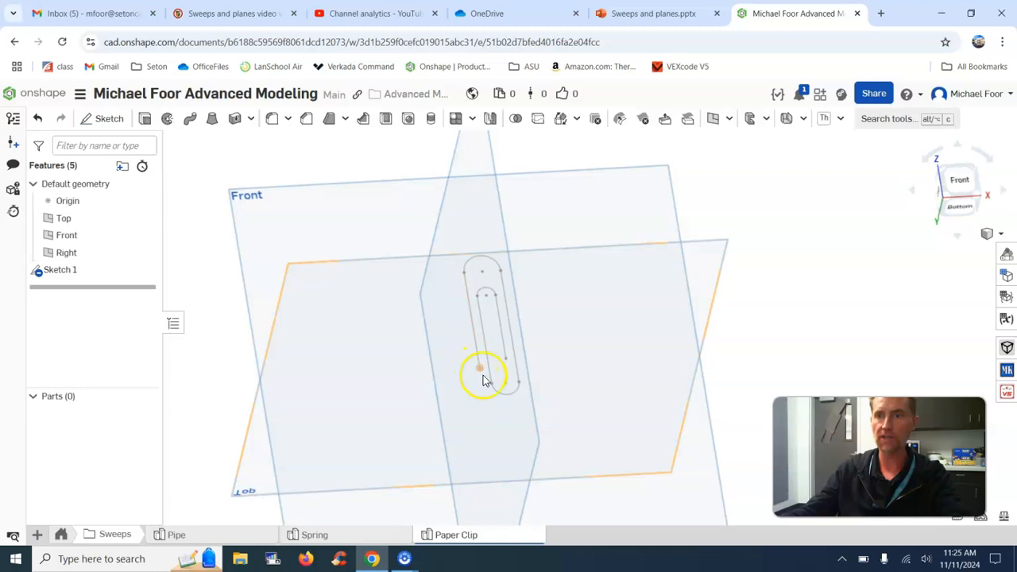
{"action": "right_click_drag", "start_coordinate": [483, 376], "coordinate": [481, 371]}
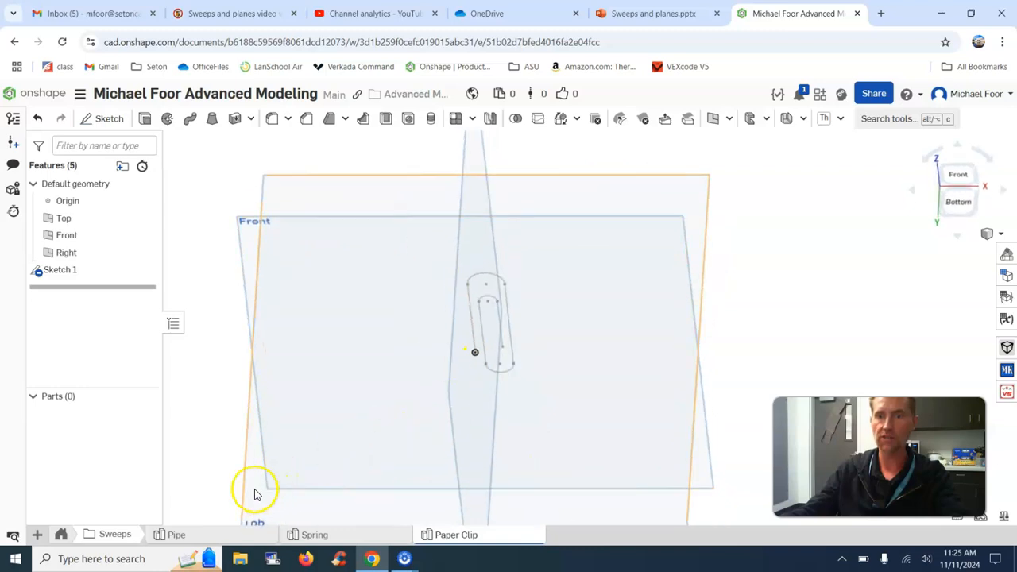
{"action": "scroll", "coordinate": [248, 461], "scroll_direction": "down", "scroll_amount": 2}
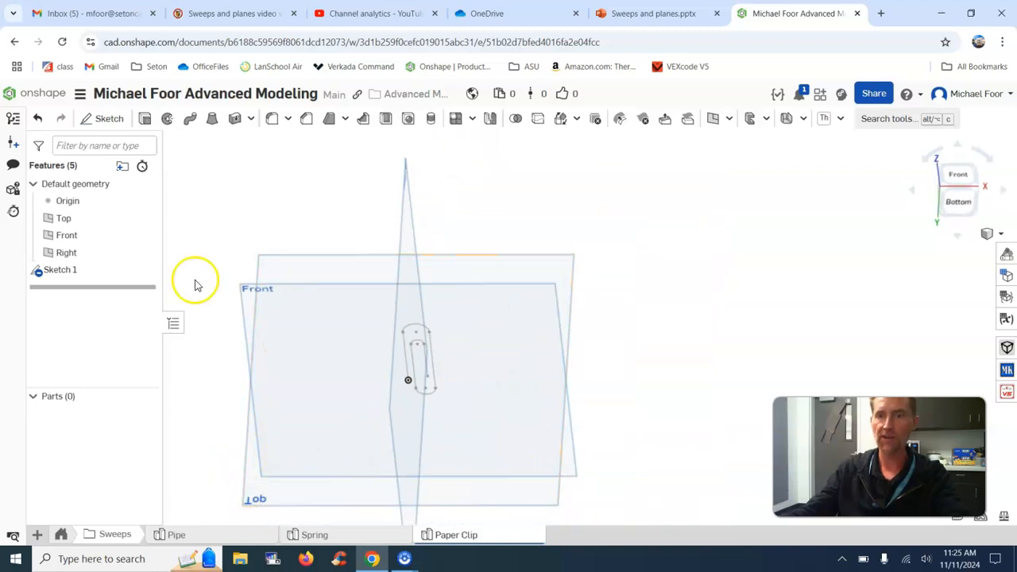
{"action": "left_click", "coordinate": [112, 119]}
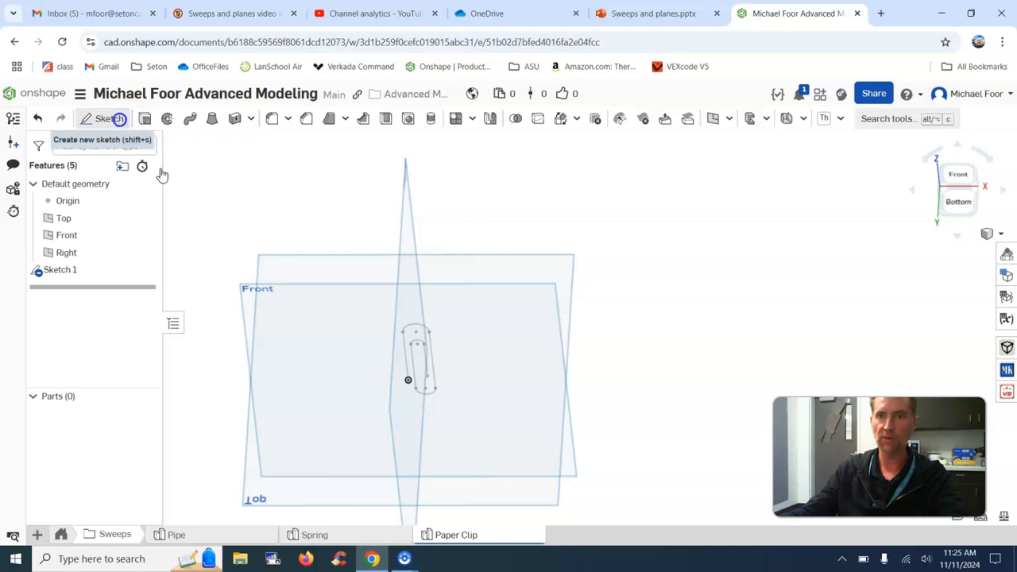
{"action": "left_click", "coordinate": [535, 261]}
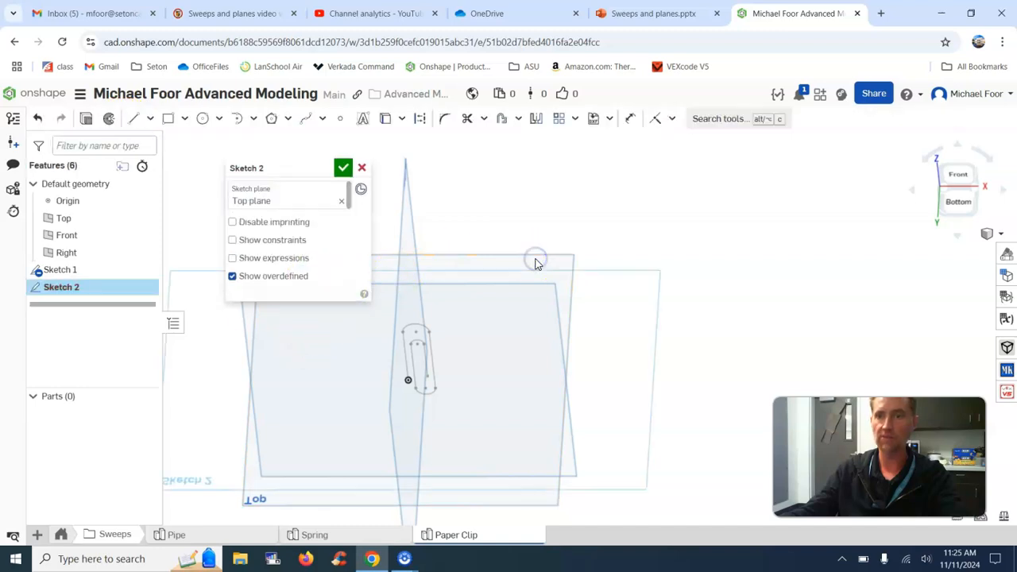
{"action": "left_click", "coordinate": [957, 201]}
- Draw a circle about 0.028 in in diameter centred on the origin and finish the profile sketch
{"action": "scroll", "coordinate": [647, 328], "scroll_direction": "up", "scroll_amount": 3}
{"action": "scroll", "coordinate": [535, 313], "scroll_direction": "up", "scroll_amount": 5}
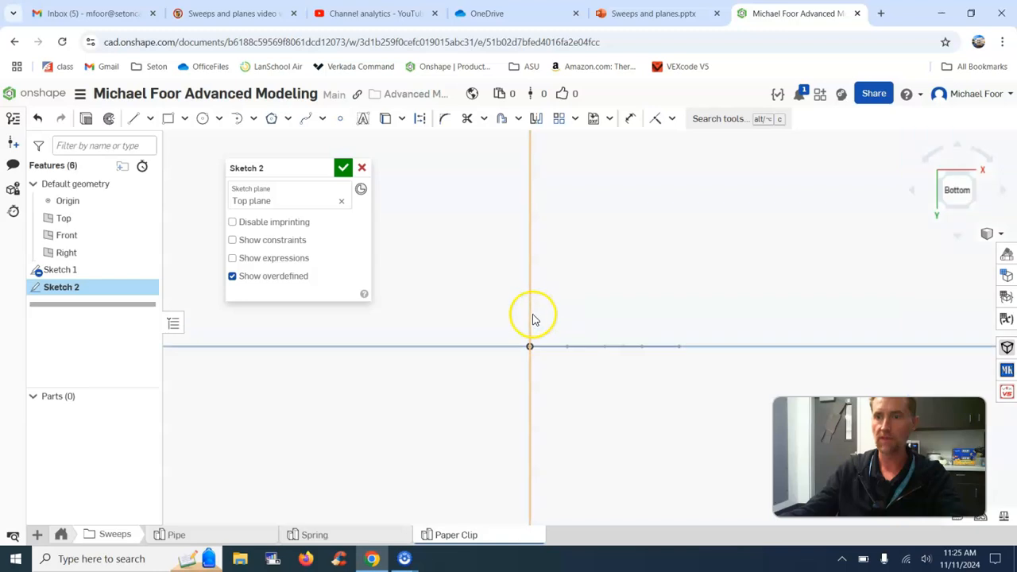
{"action": "left_click", "coordinate": [202, 119]}
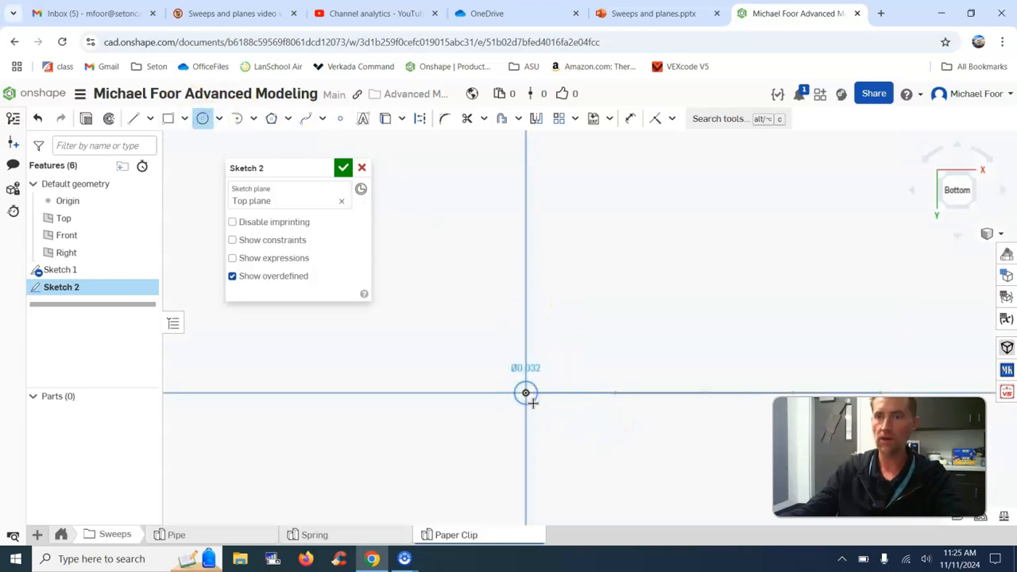
{"action": "left_click", "coordinate": [530, 404]}
{"action": "right_click_drag", "start_coordinate": [501, 314], "coordinate": [507, 351]}
{"action": "scroll", "coordinate": [507, 351], "scroll_direction": "down", "scroll_amount": 5}
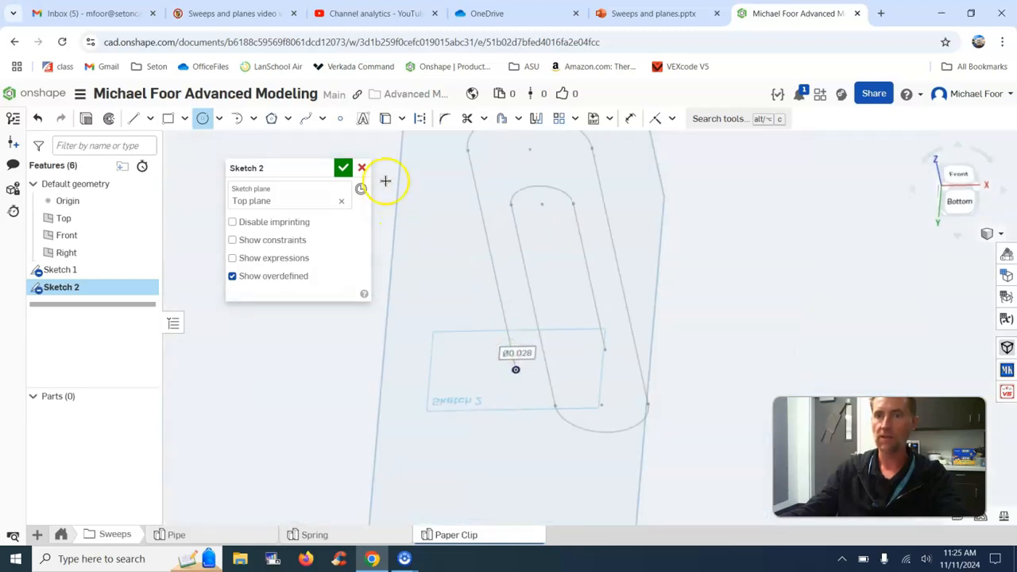
{"action": "left_click", "coordinate": [342, 166]}
- Start a new solid Sweep using the small circle as the profile and the 1.5 in line from the origin as its path
{"action": "scroll", "coordinate": [539, 316], "scroll_direction": "up", "scroll_amount": 2}
{"action": "scroll", "coordinate": [461, 303], "scroll_direction": "up", "scroll_amount": 4}
{"action": "left_click", "coordinate": [326, 120]}
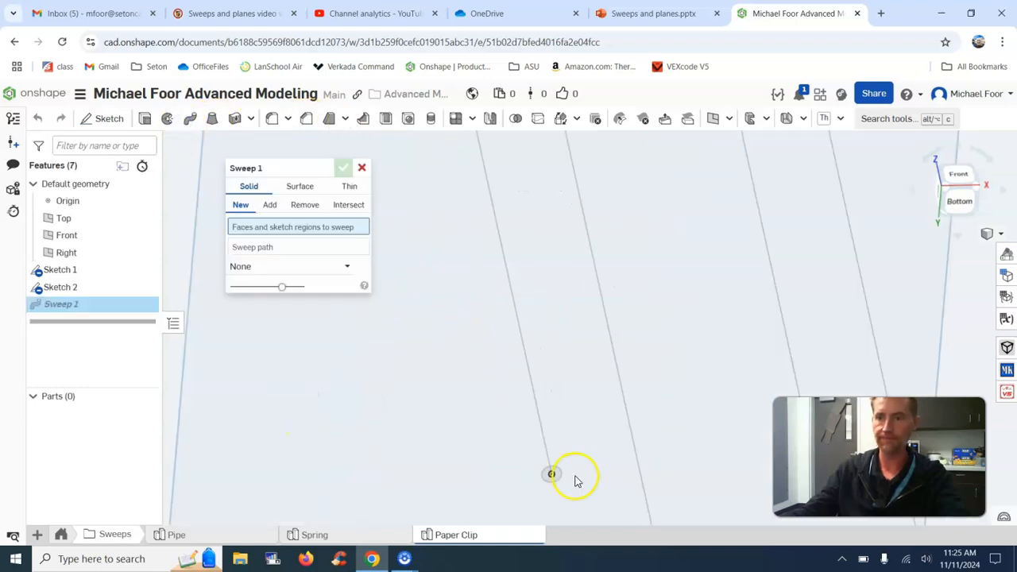
{"action": "left_click", "coordinate": [551, 474]}
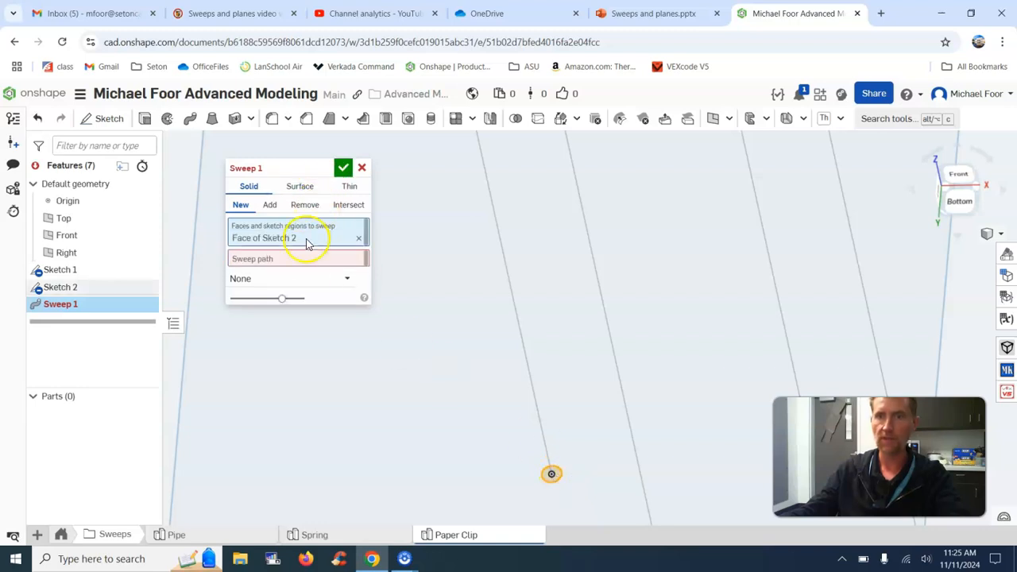
{"action": "left_click", "coordinate": [298, 265]}
{"action": "left_click", "coordinate": [505, 263]}
- Add the remaining arcs and lines of the paper clip sketch to the sweep path in order, ending with the innermost line, and accept the sweep
{"action": "mouse_move", "coordinate": [565, 273]}
{"action": "right_mouse_down"}
{"action": "mouse_move", "coordinate": [579, 245]}
{"action": "mouse_move", "coordinate": [514, 368]}
{"action": "mouse_move", "coordinate": [413, 285]}
{"action": "right_mouse_up"}
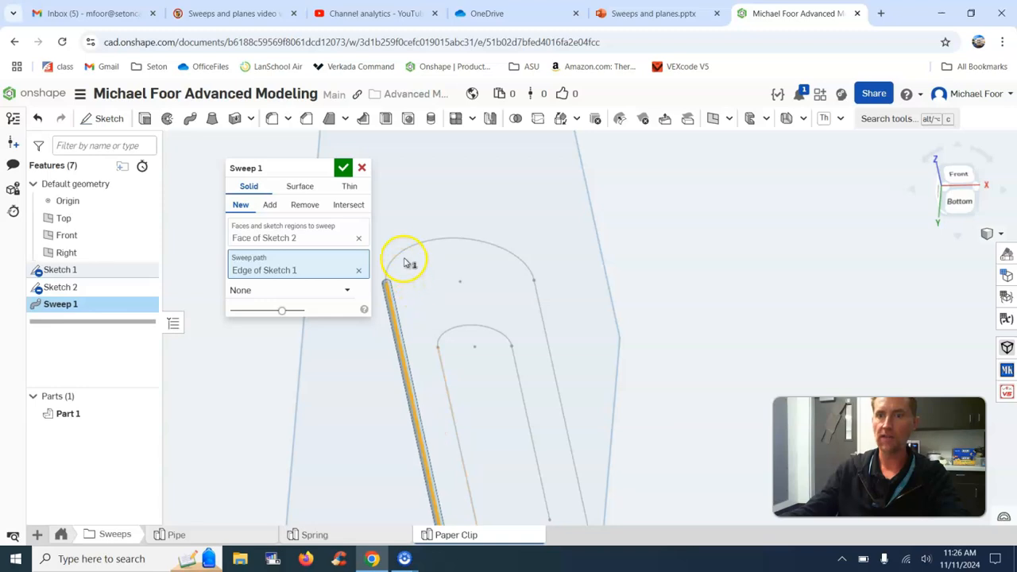
{"action": "left_click", "coordinate": [400, 255]}
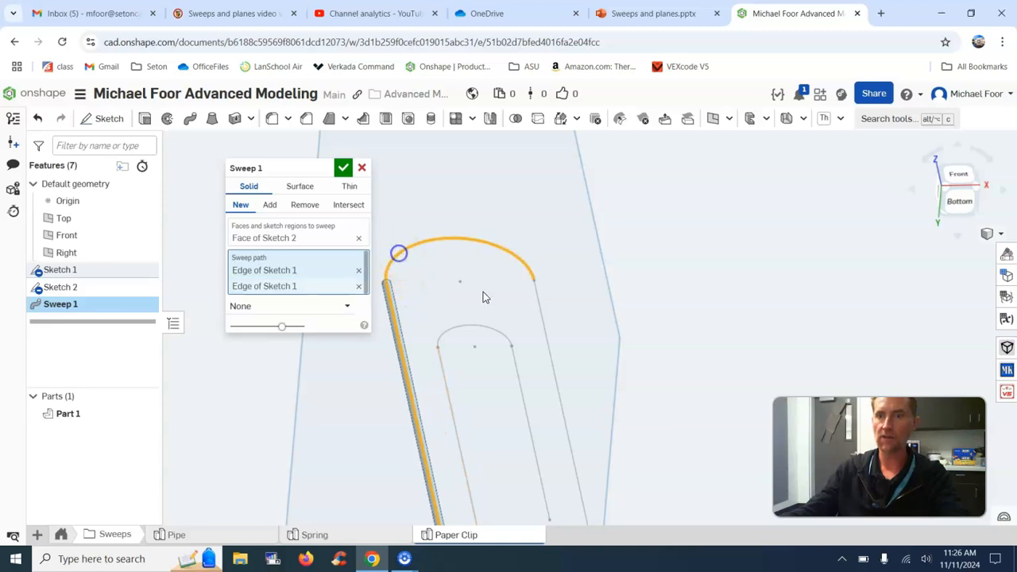
{"action": "left_click", "coordinate": [545, 327]}
{"action": "mouse_move", "coordinate": [545, 325]}
{"action": "right_mouse_down"}
{"action": "mouse_move", "coordinate": [624, 386]}
{"action": "mouse_move", "coordinate": [599, 260]}
{"action": "right_mouse_up"}
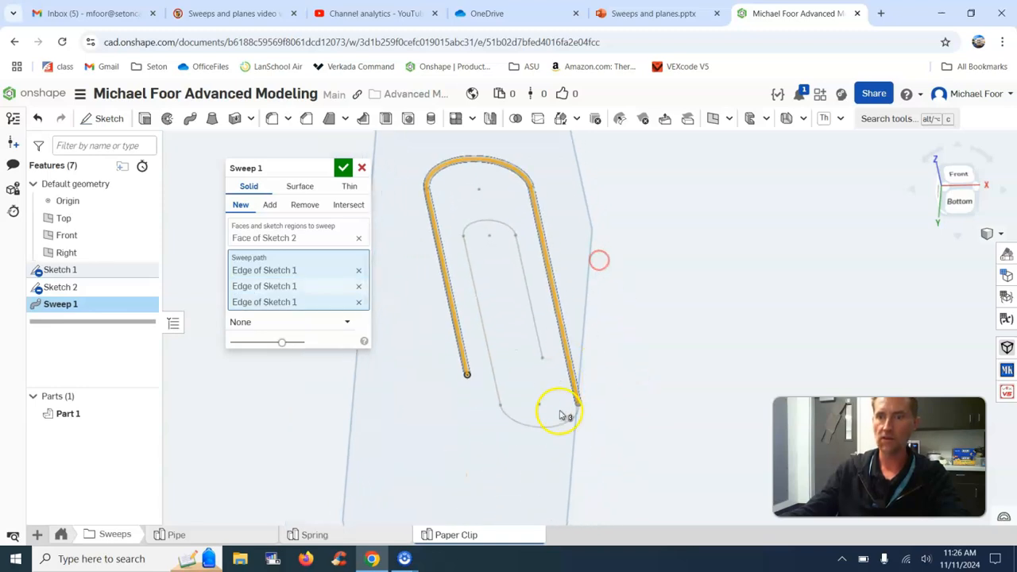
{"action": "left_click", "coordinate": [563, 423]}
{"action": "left_click", "coordinate": [493, 374]}
{"action": "left_click", "coordinate": [498, 224]}
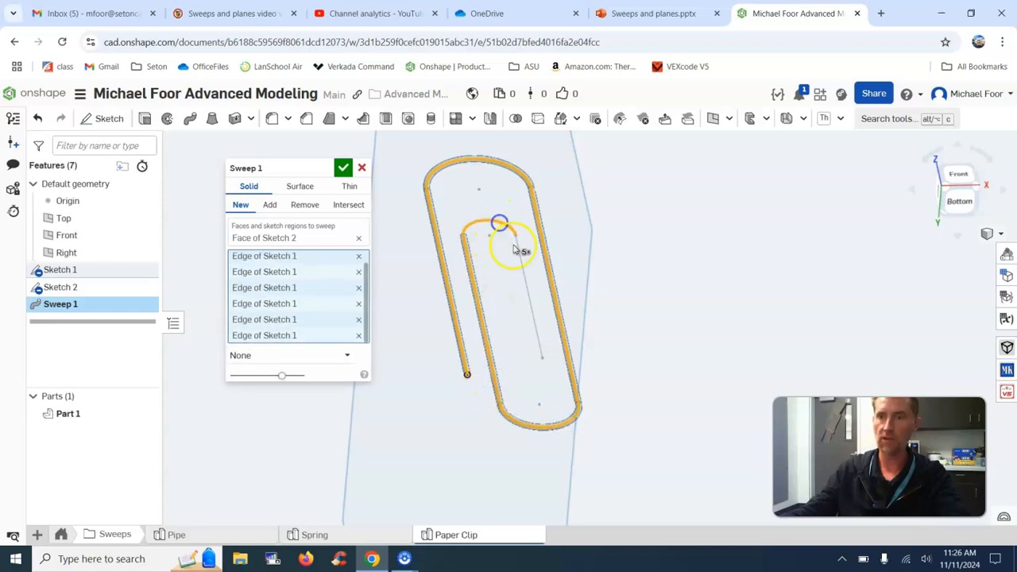
{"action": "left_click", "coordinate": [522, 260]}
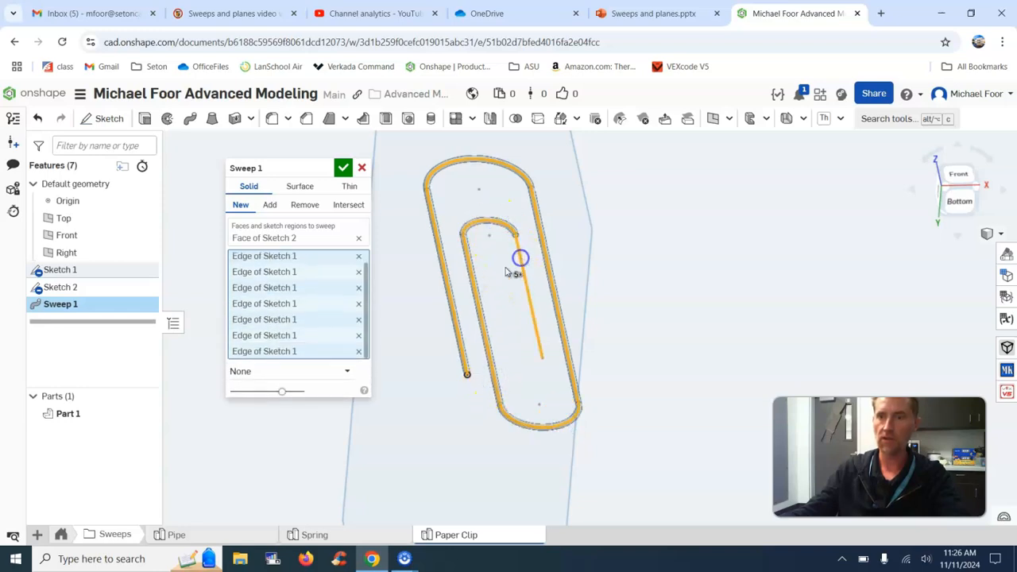
{"action": "left_click", "coordinate": [339, 165]}
- Inspect the finished paper clip model and review the models in the Spring and Pipe studios
{"action": "scroll", "coordinate": [736, 307], "scroll_direction": "up", "scroll_amount": 2}
{"action": "middle_click_drag", "start_coordinate": [732, 307], "coordinate": [618, 321]}
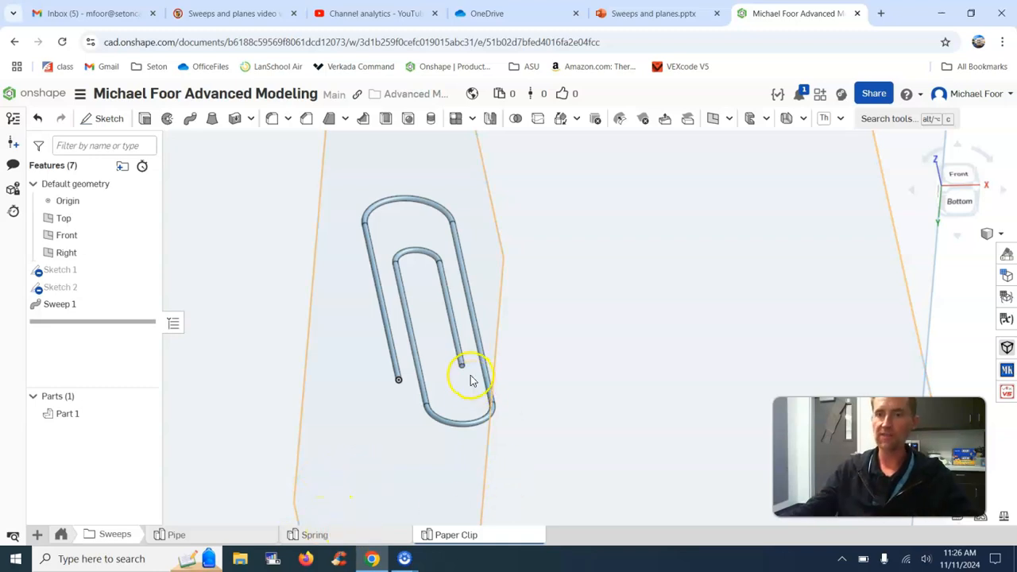
{"action": "scroll", "coordinate": [475, 373], "scroll_direction": "up", "scroll_amount": 4}
{"action": "scroll", "coordinate": [475, 364], "scroll_direction": "up", "scroll_amount": 3}
{"action": "left_click", "coordinate": [332, 533]}
{"action": "left_click", "coordinate": [216, 537]}
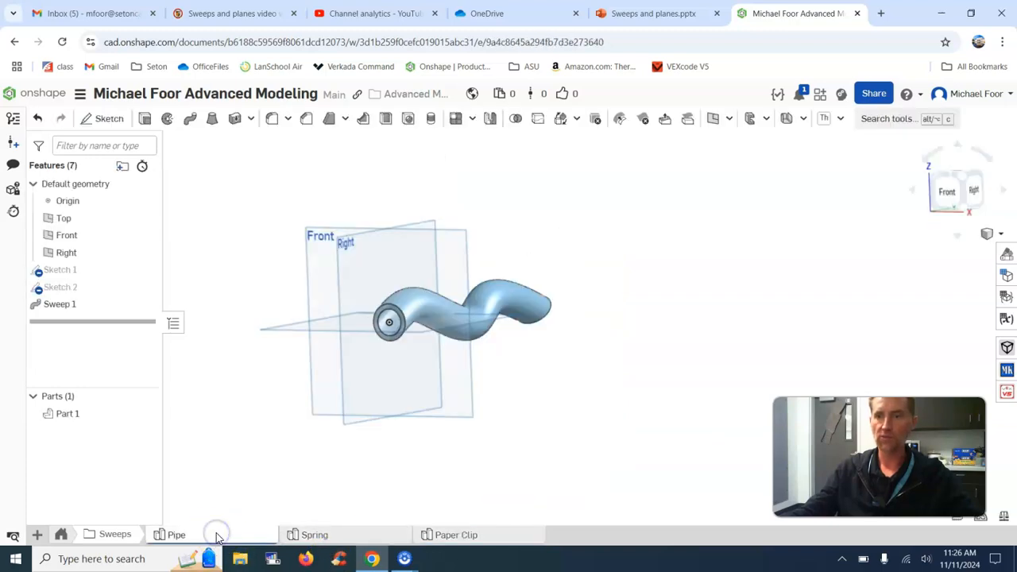
{"action": "left_click", "coordinate": [111, 534]}
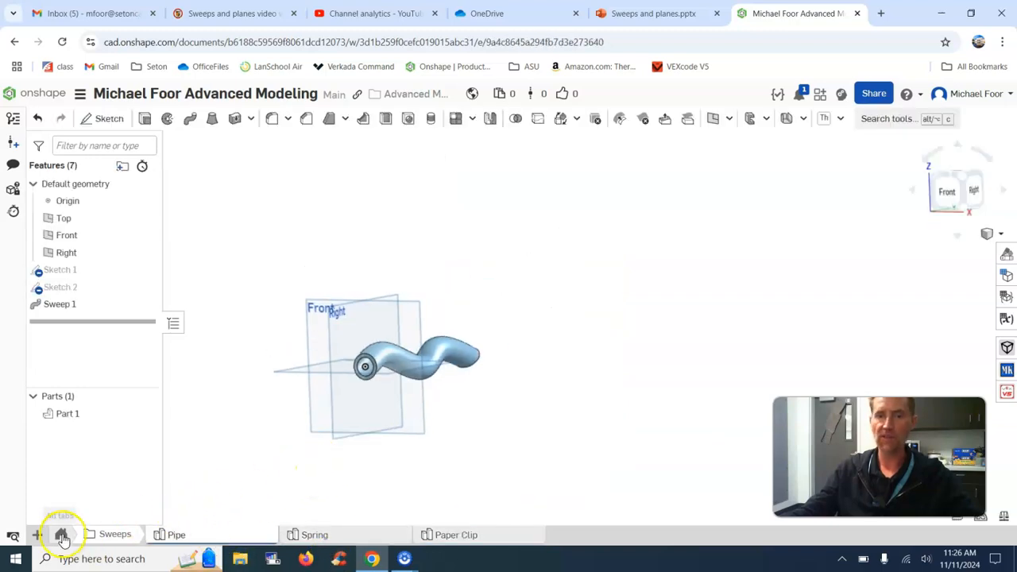